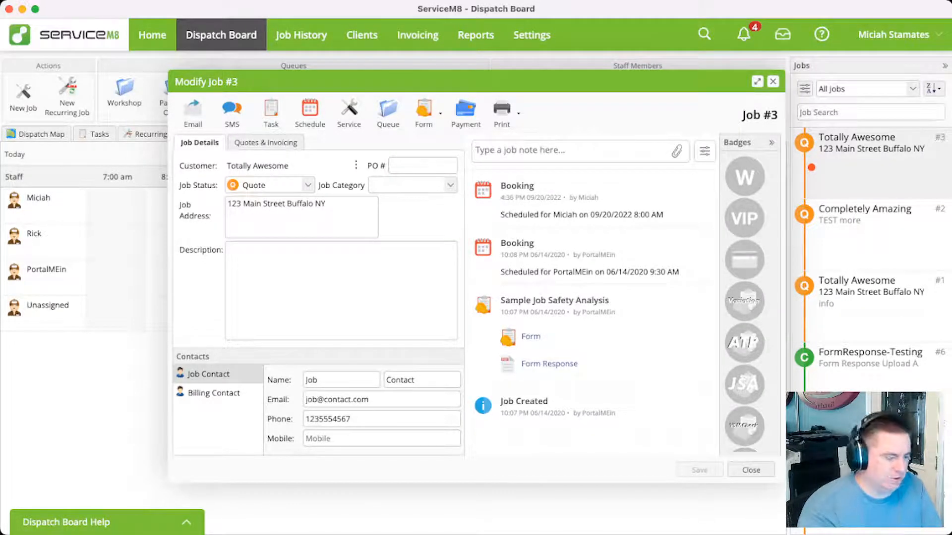
Remove the existing LABOUR line from job #3's quote and invoice items
{"action": "left_click", "coordinate": [265, 143]}
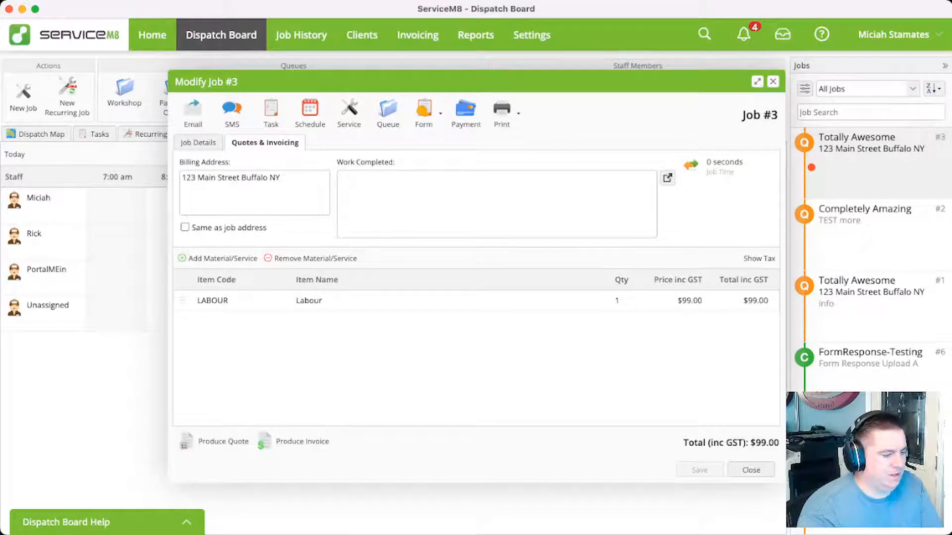
{"action": "left_click", "coordinate": [308, 301]}
{"action": "left_click", "coordinate": [311, 259]}
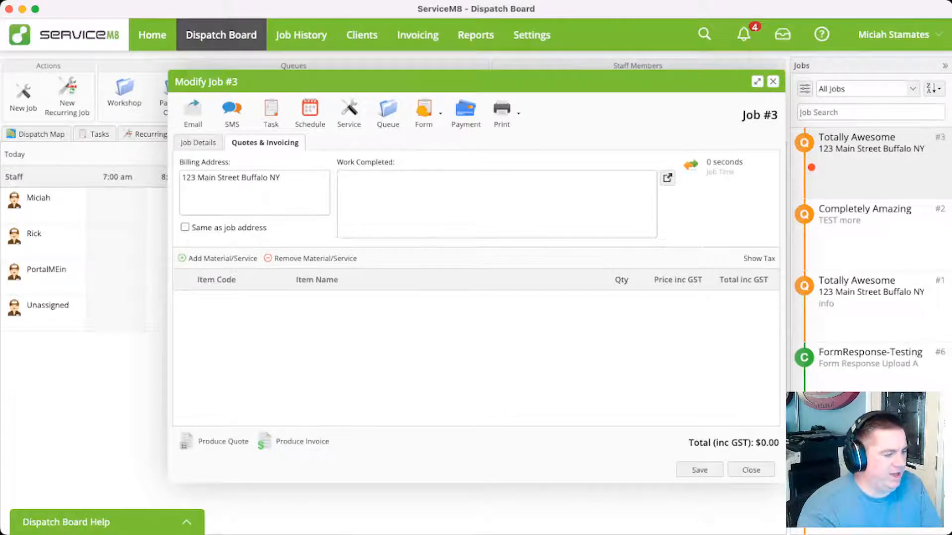
Add the Labor item to job #3's billing lines with a quantity of 0.5
{"action": "left_click", "coordinate": [199, 258]}
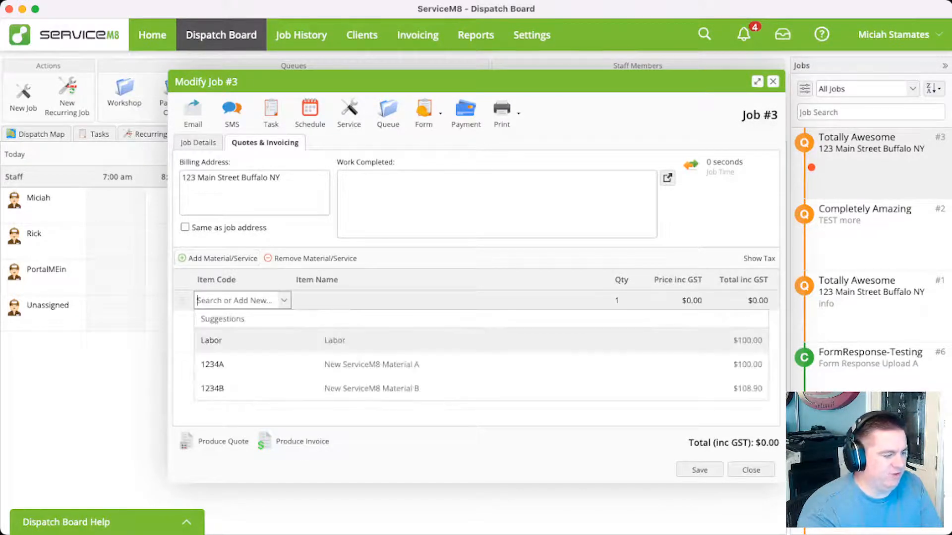
{"action": "left_click", "coordinate": [212, 341]}
{"action": "left_click", "coordinate": [622, 300]}
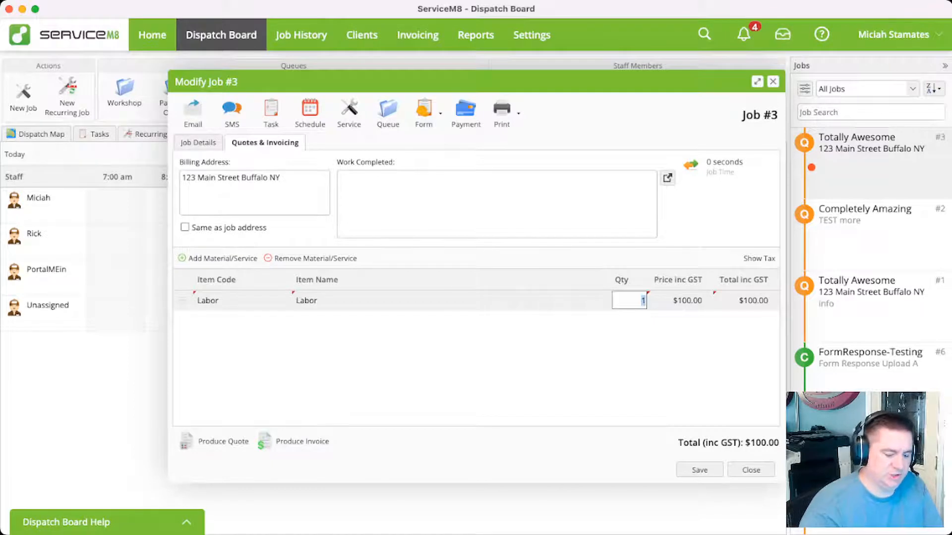
{"action": "type", "text": "0.5"}
{"action": "key", "text": "Return"}
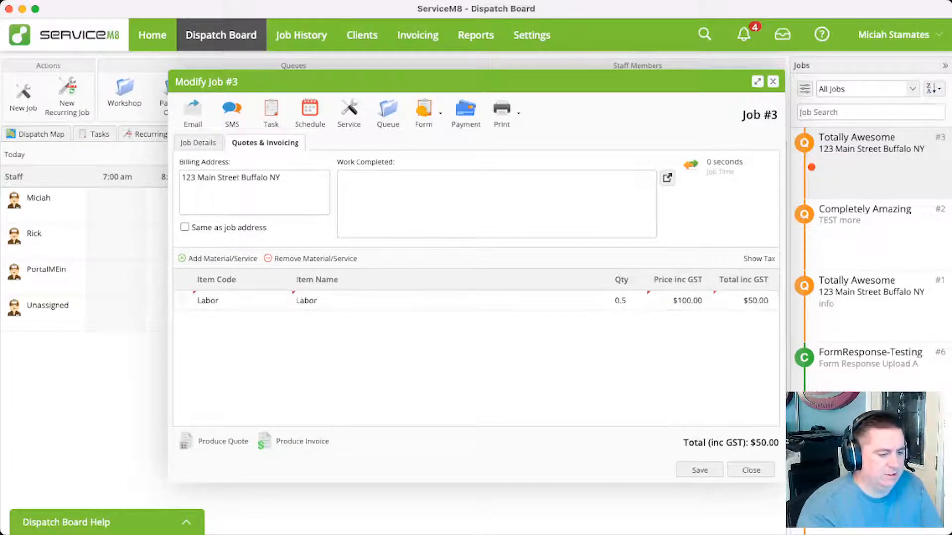
Add material 1234A, New ServiceM8 Material A, as another billing line on the job
{"action": "left_click", "coordinate": [223, 258]}
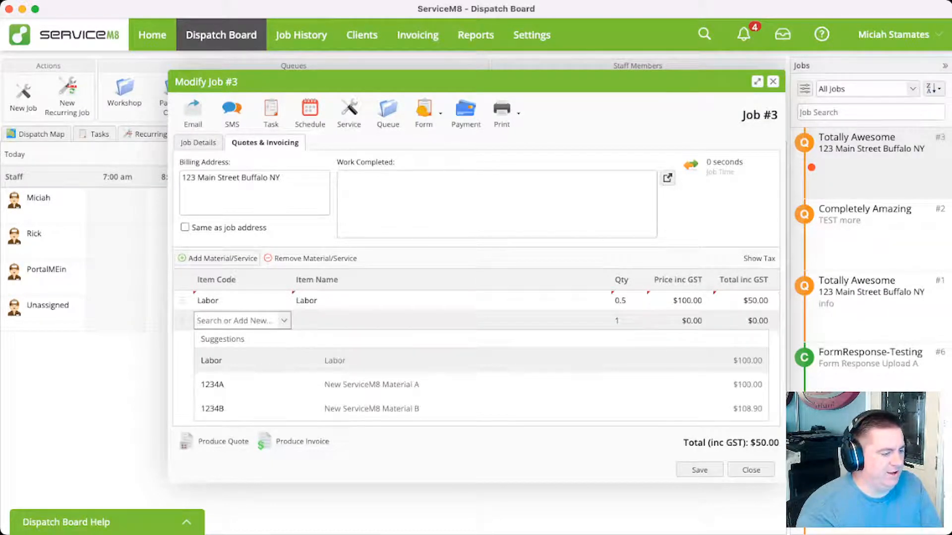
{"action": "left_click", "coordinate": [212, 384]}
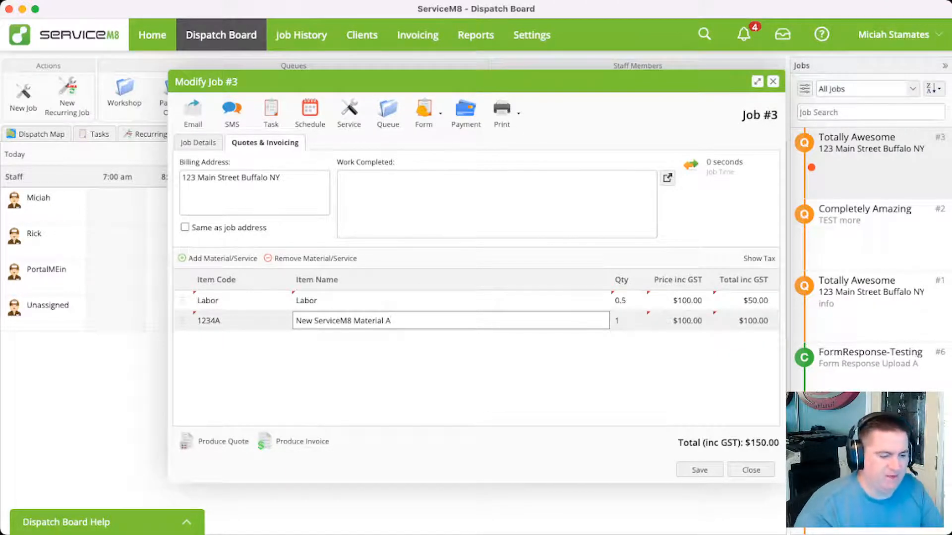
{"action": "key", "text": "Return"}
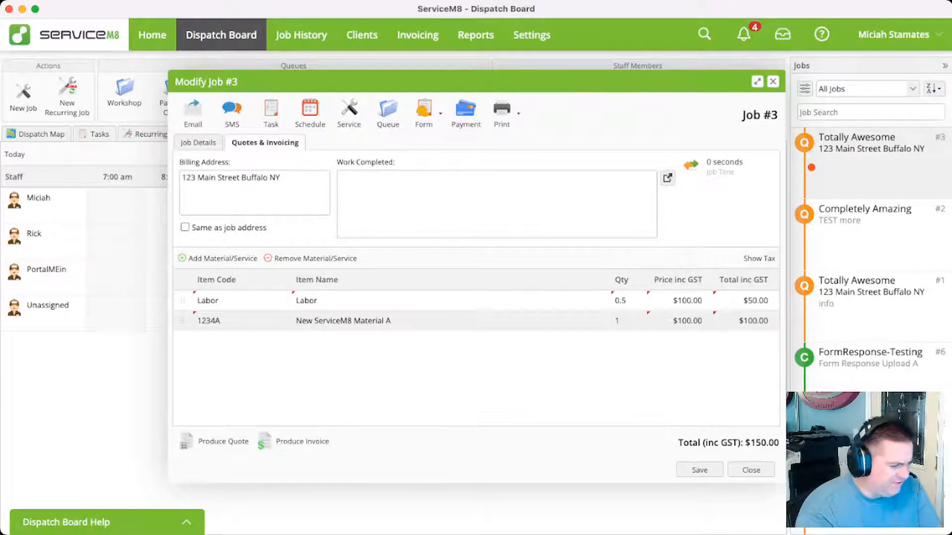
Produce the quote for job #3 to preview its line items, then save the job
{"action": "left_click", "coordinate": [214, 441]}
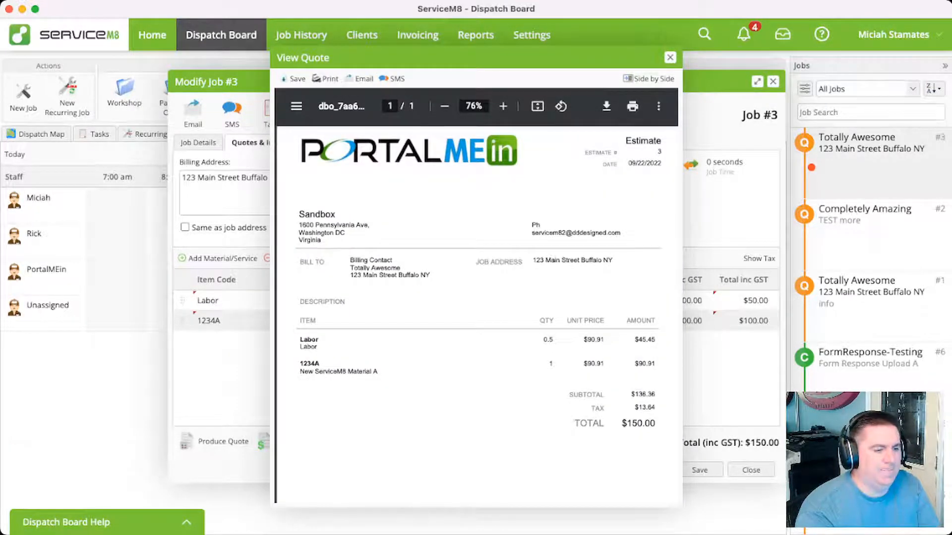
{"action": "key", "text": "Escape"}
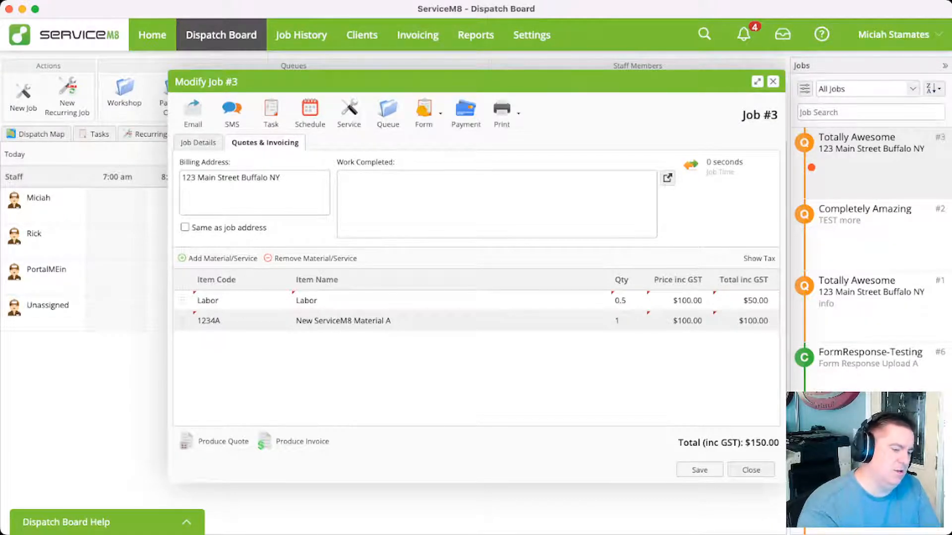
{"action": "left_click", "coordinate": [699, 470]}
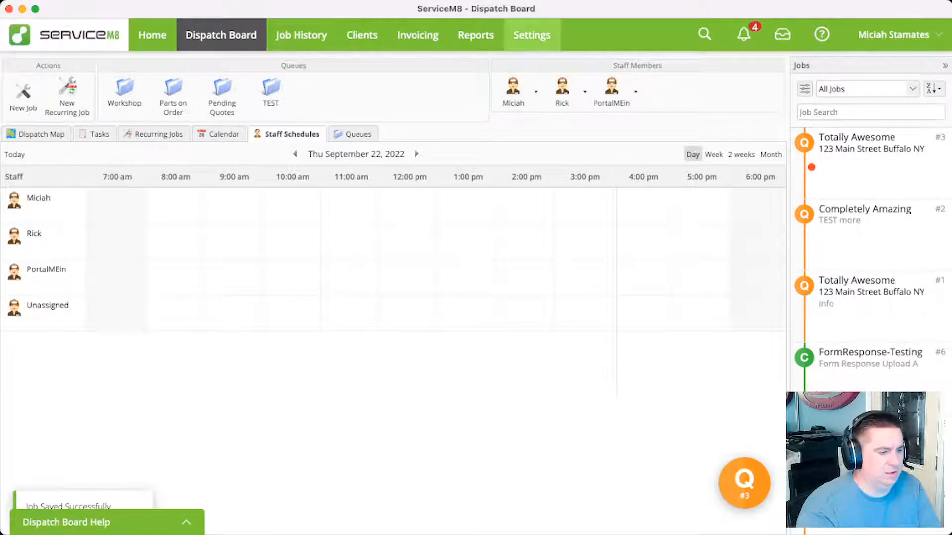
Create a new material in the Materials & Services settings with item number Section and name UPDATE
{"action": "left_click", "coordinate": [531, 35]}
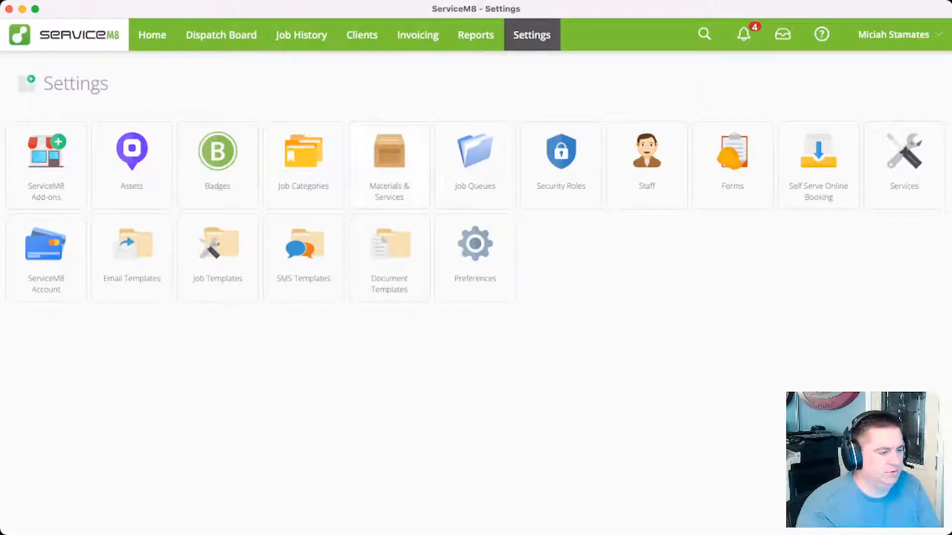
{"action": "left_click", "coordinate": [390, 167]}
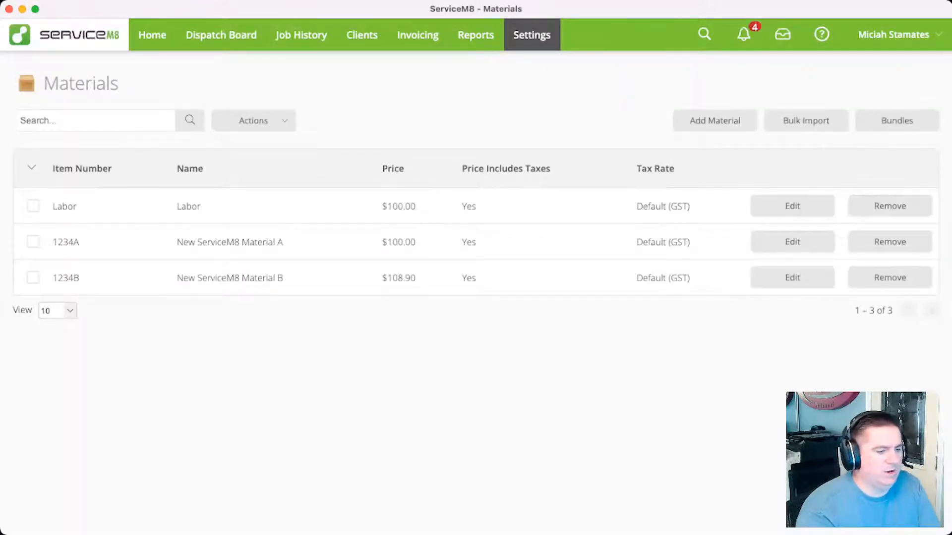
{"action": "left_click", "coordinate": [714, 121]}
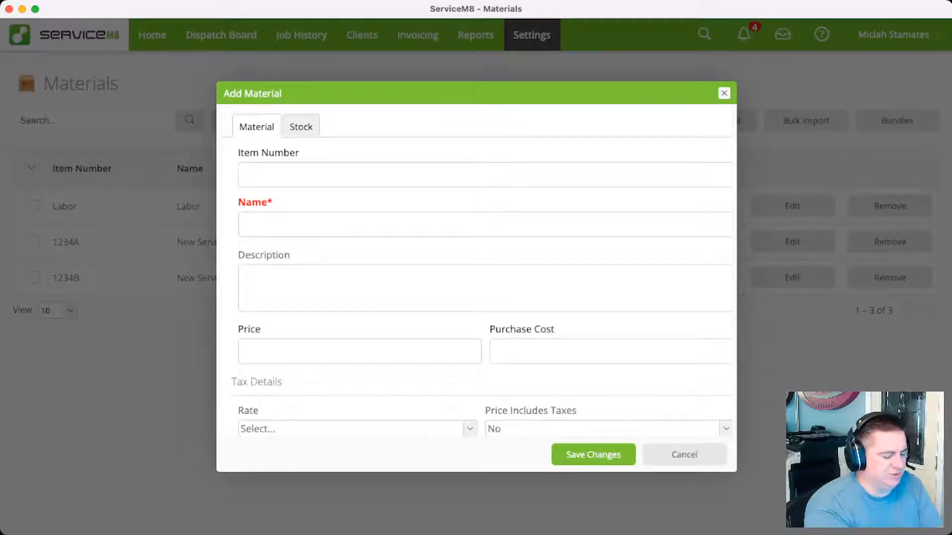
{"action": "type", "text": "Section"}
{"action": "key", "text": "Tab"}
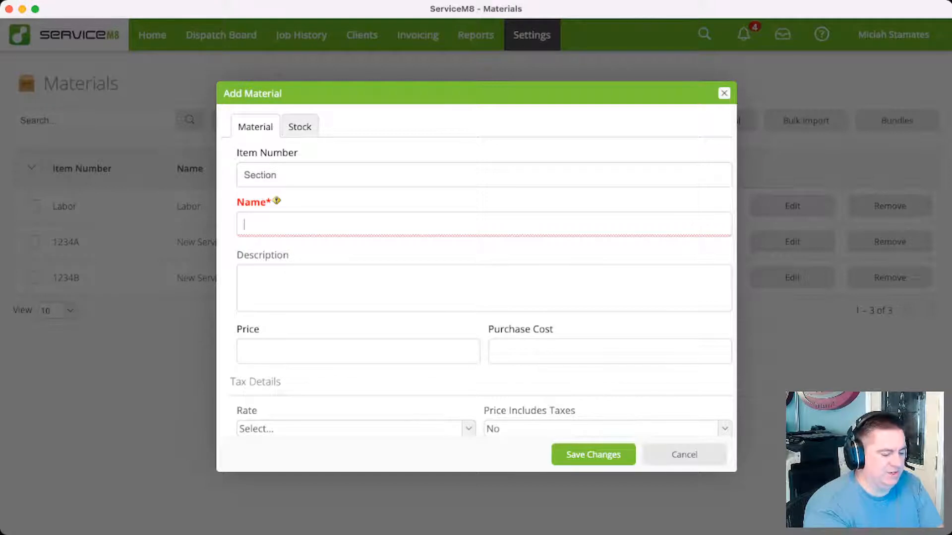
{"action": "type", "text": "UPDATE"}
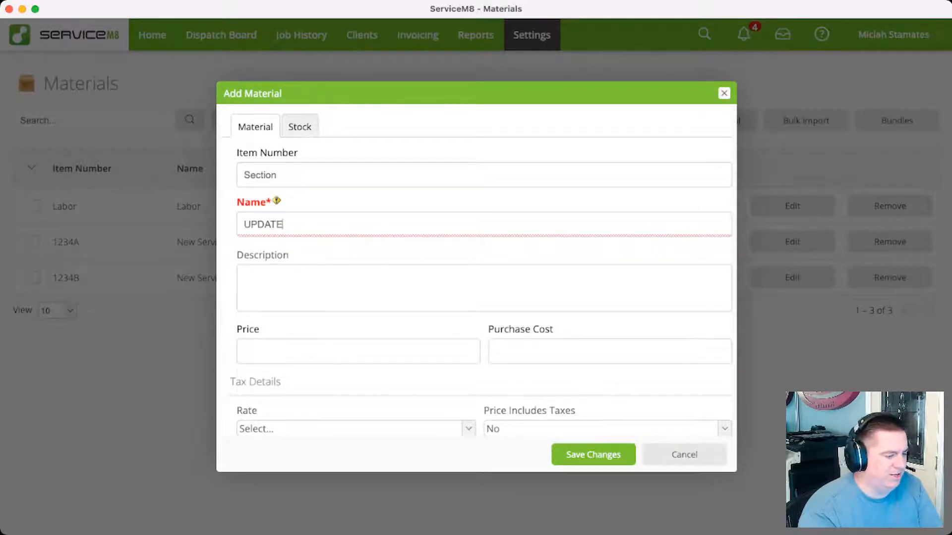
{"action": "key", "text": "Return"}
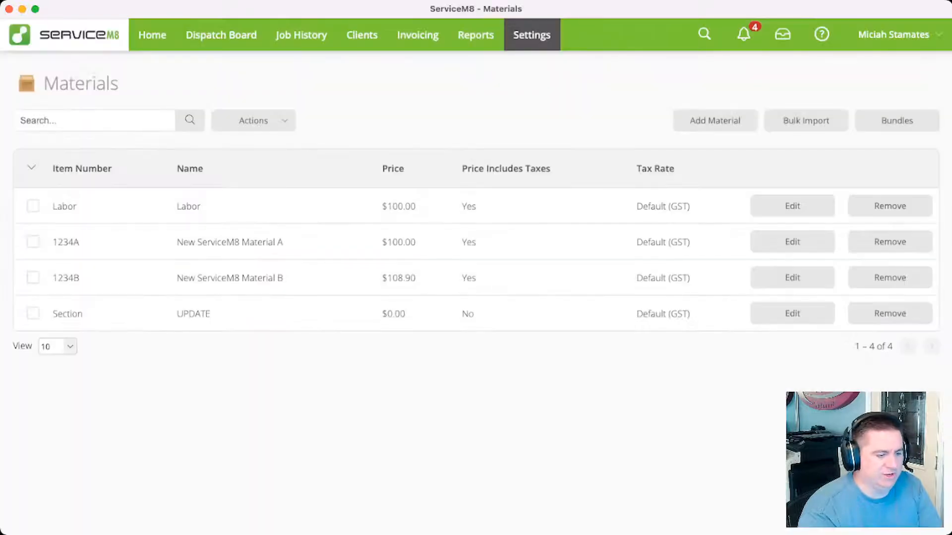
Add the Section item to job #3's billing lines on the dispatch board and name that line Shower Head
{"action": "left_click", "coordinate": [221, 34]}
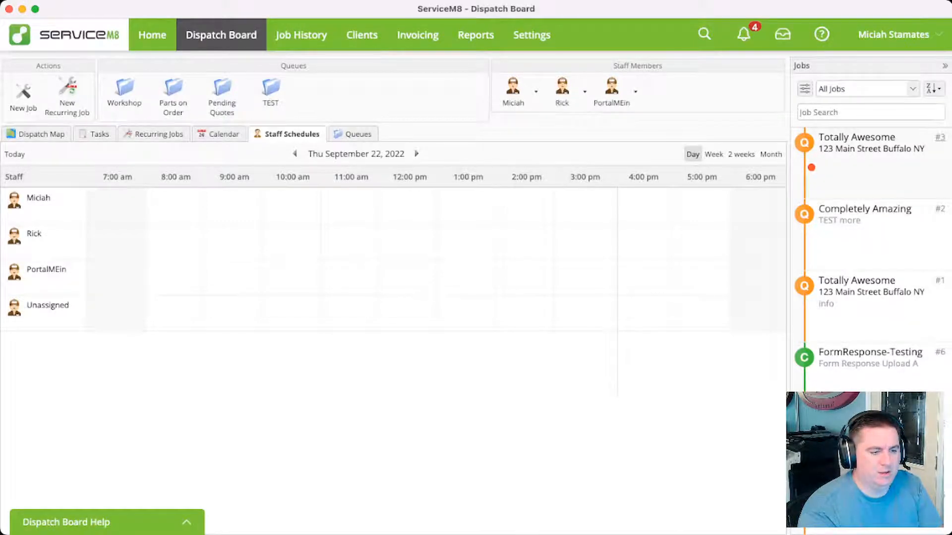
{"action": "left_click", "coordinate": [940, 138]}
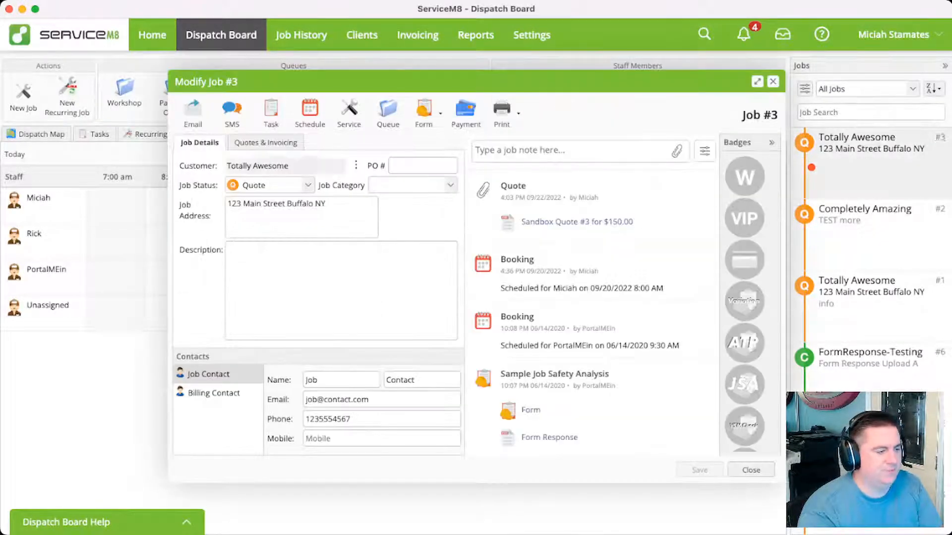
{"action": "left_click", "coordinate": [264, 142]}
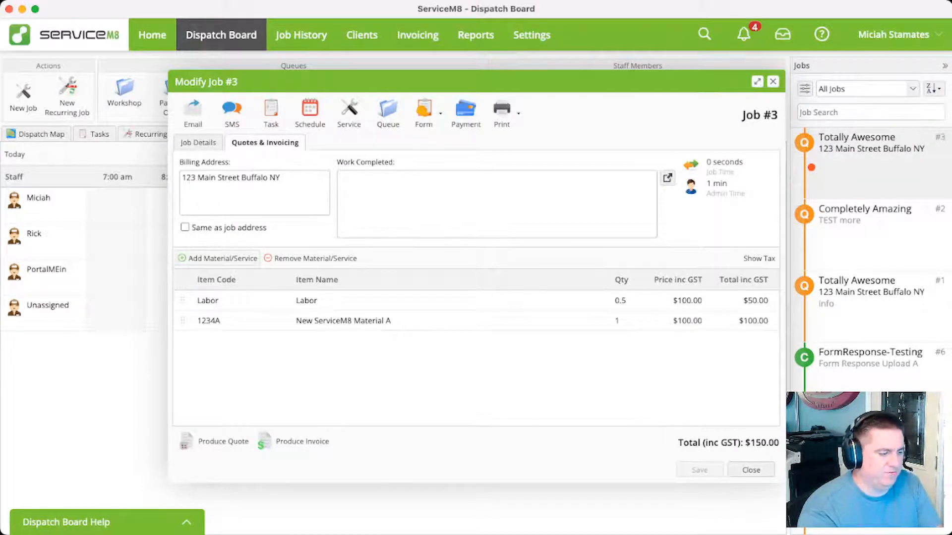
{"action": "left_click", "coordinate": [218, 259]}
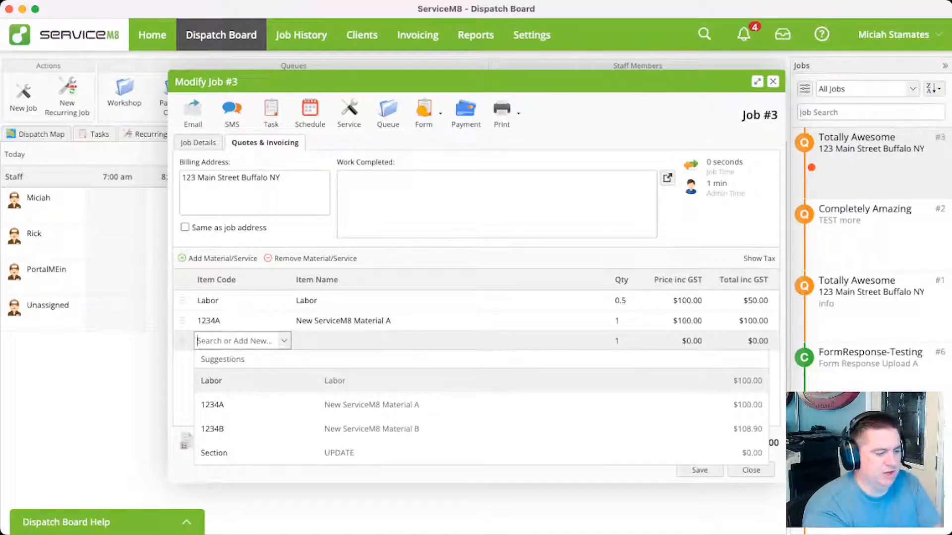
{"action": "key", "text": "Down"}
{"action": "key", "text": "Down"}
{"action": "key", "text": "Down"}
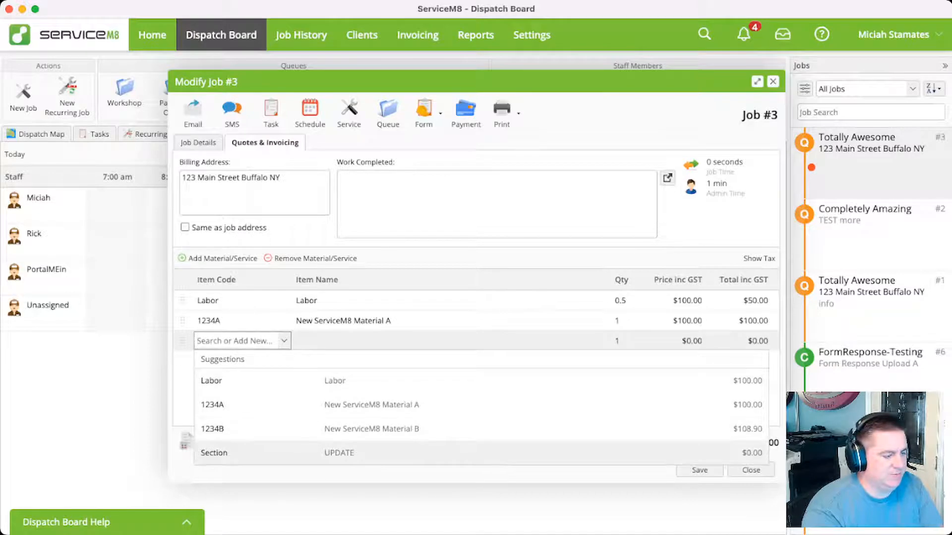
{"action": "key", "text": "Return"}
{"action": "key", "text": "super+a"}
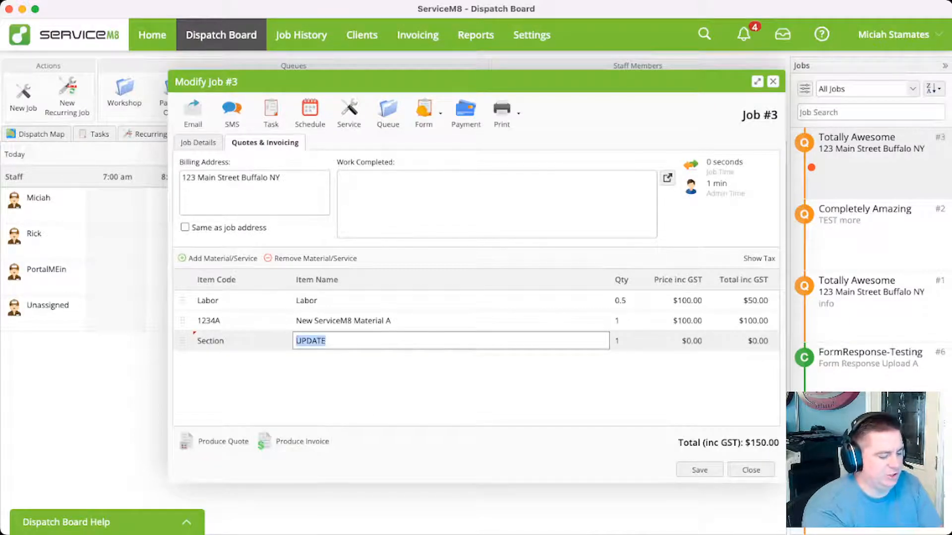
{"action": "type", "text": "Shower H"}
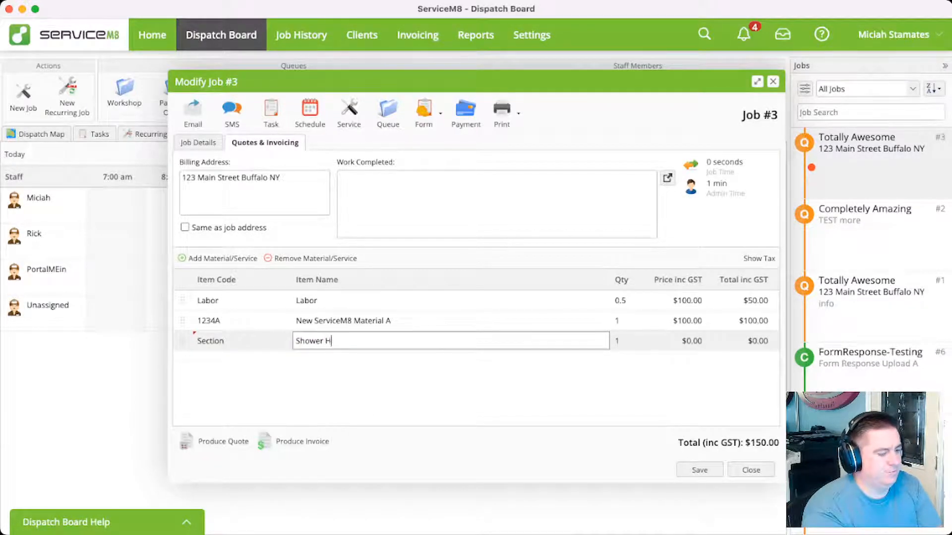
{"action": "type", "text": "ead"}
{"action": "key", "text": "Return"}
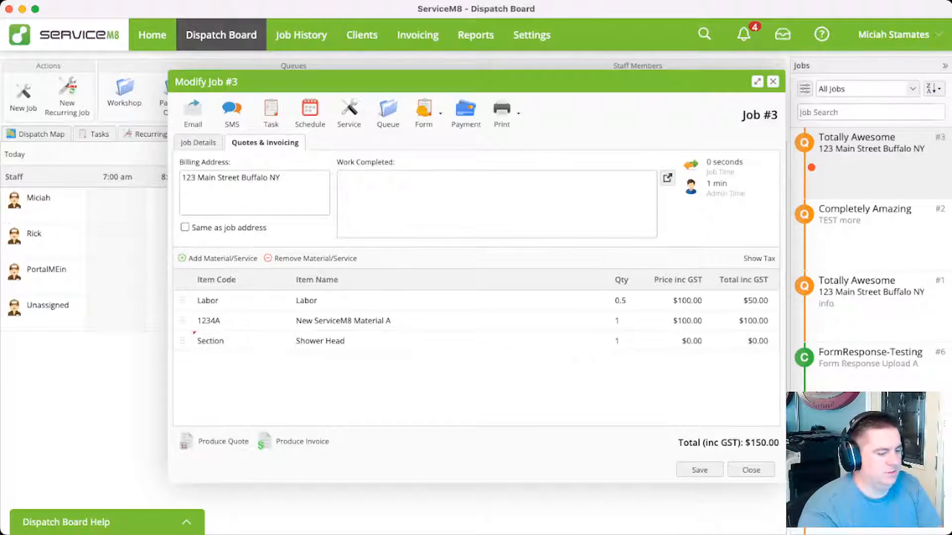
Move the Shower Head section line above the Labor line and preview the produced quote
{"action": "left_click_drag", "start_coordinate": [182, 342], "coordinate": [183, 302]}
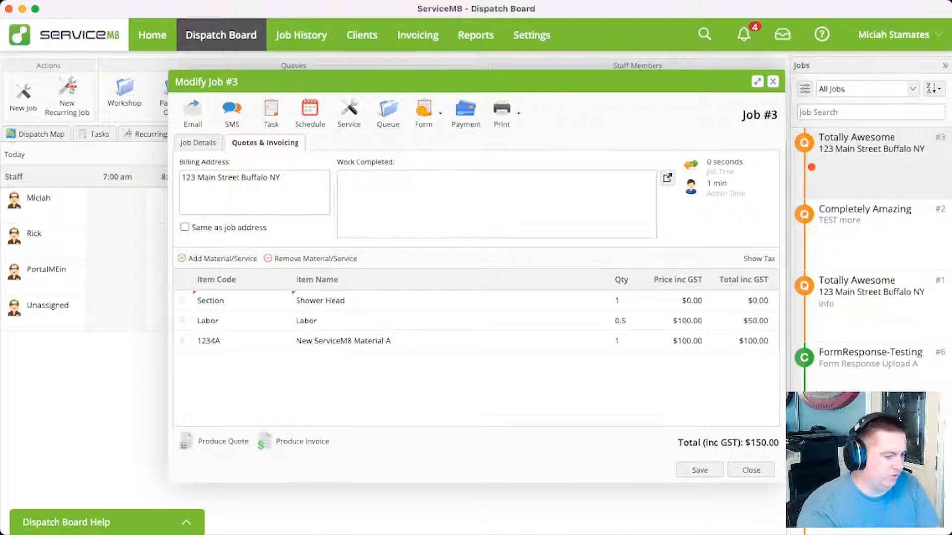
{"action": "left_click", "coordinate": [218, 441]}
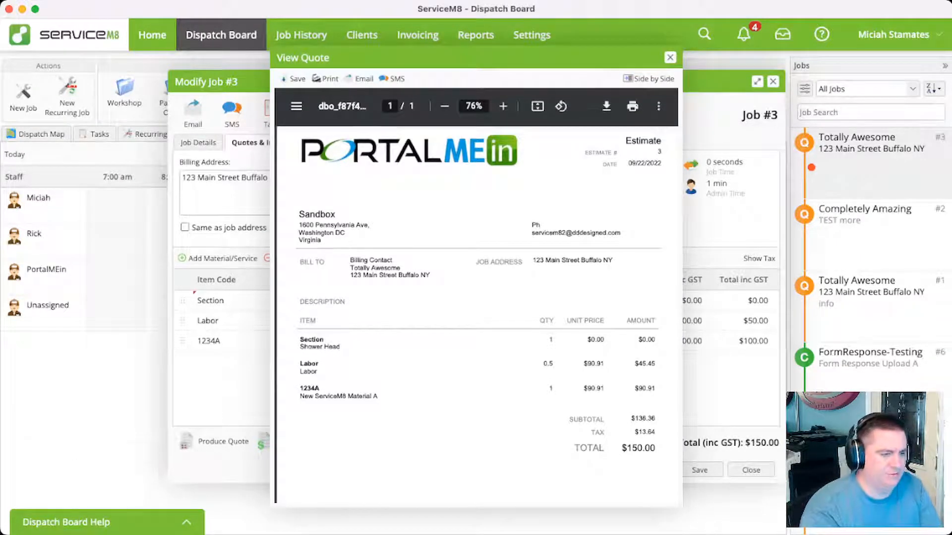
{"action": "left_click", "coordinate": [670, 58]}
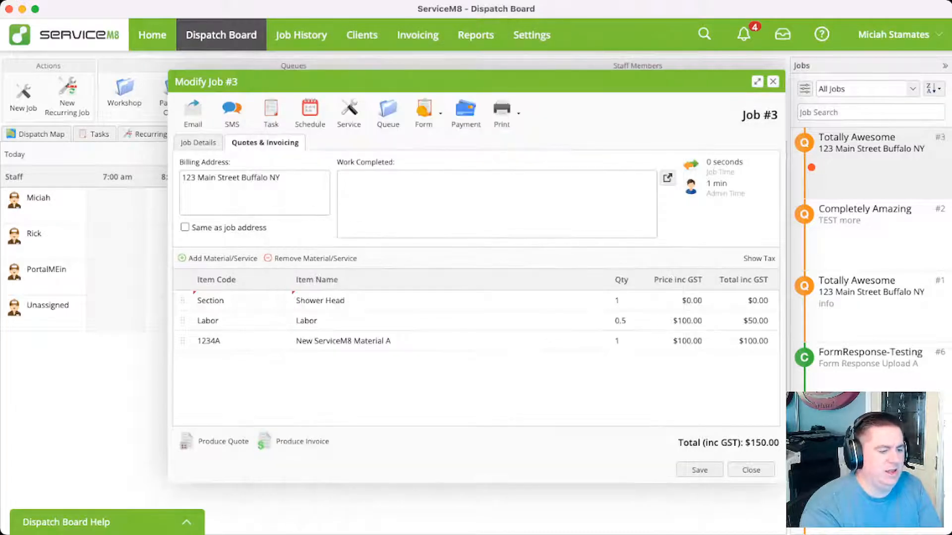
Set the quantity of the Shower Head section line to 0
{"action": "left_click", "coordinate": [623, 300]}
{"action": "type", "text": "0"}
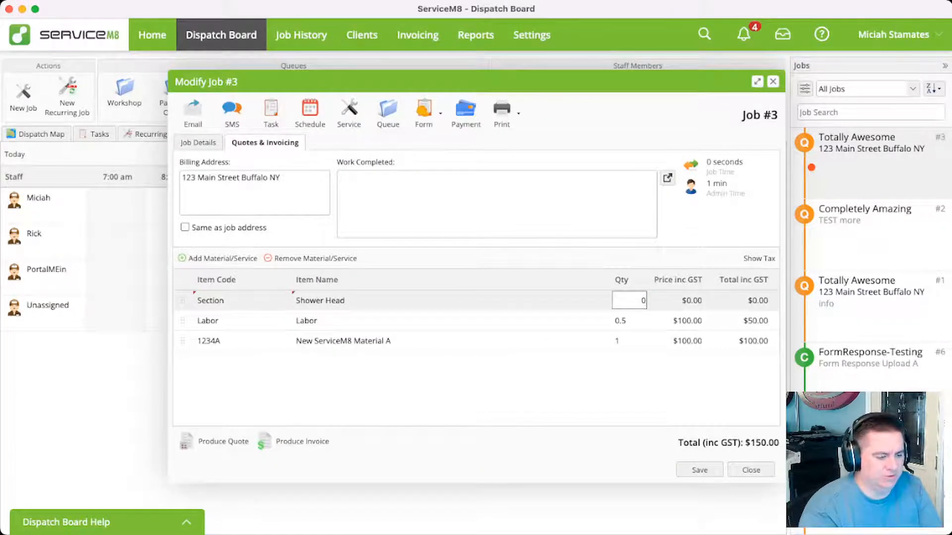
{"action": "key", "text": "Return"}
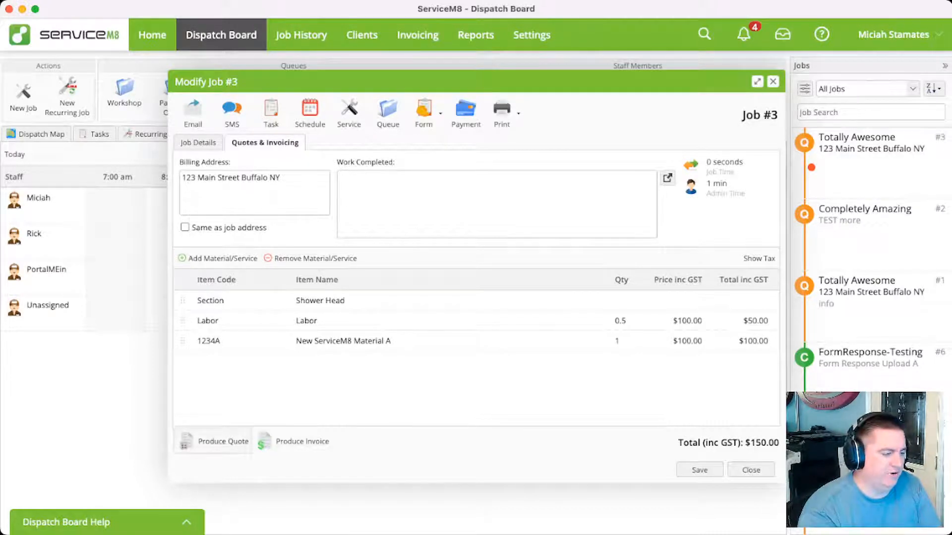
Produce the quote again to check the section line, then save job #3
{"action": "left_click", "coordinate": [218, 442]}
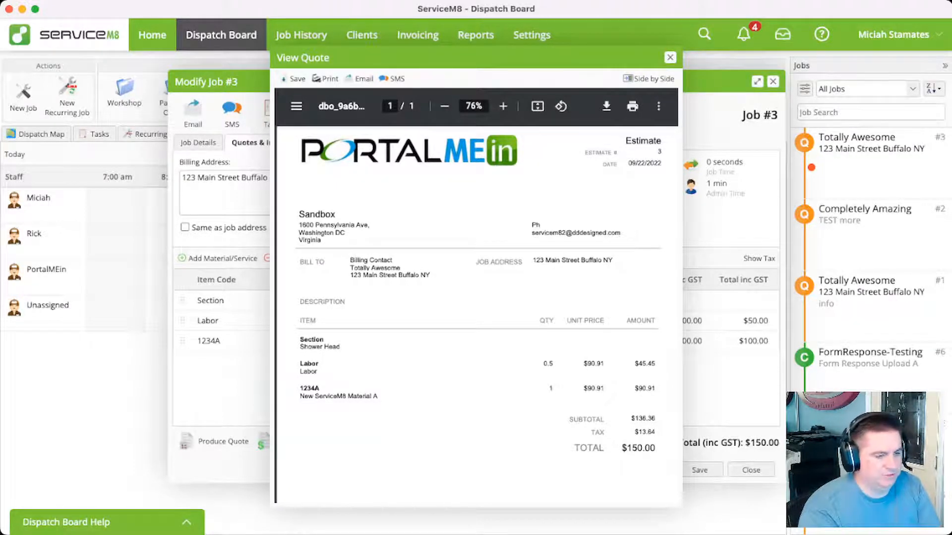
{"action": "left_click", "coordinate": [670, 57]}
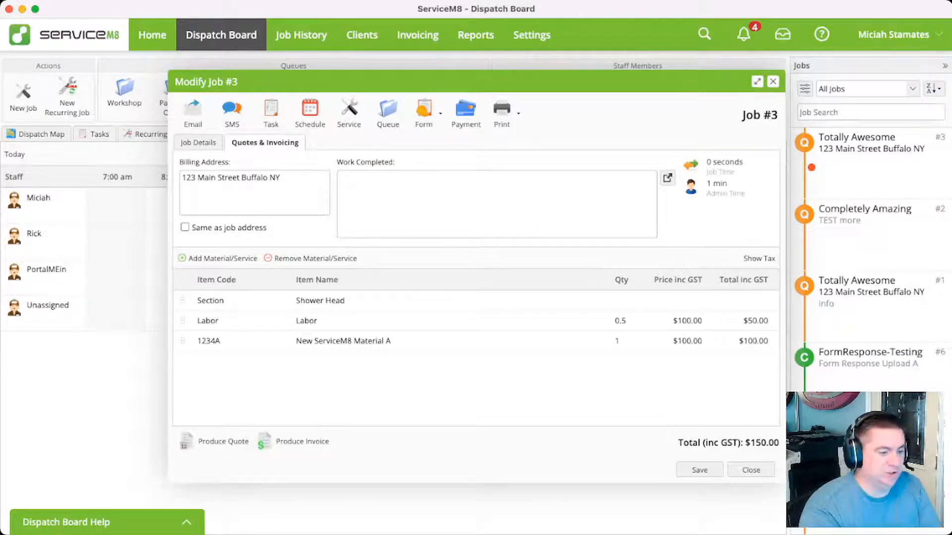
{"action": "left_click", "coordinate": [699, 470]}
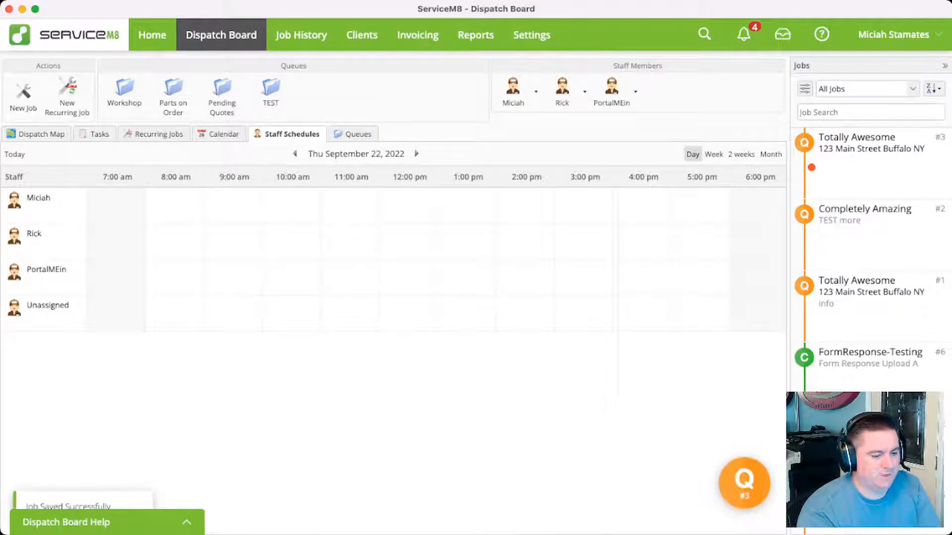
Reopen job #3, review the saved order of its quote line items, and close the job
{"action": "mouse_move", "coordinate": [744, 483]}
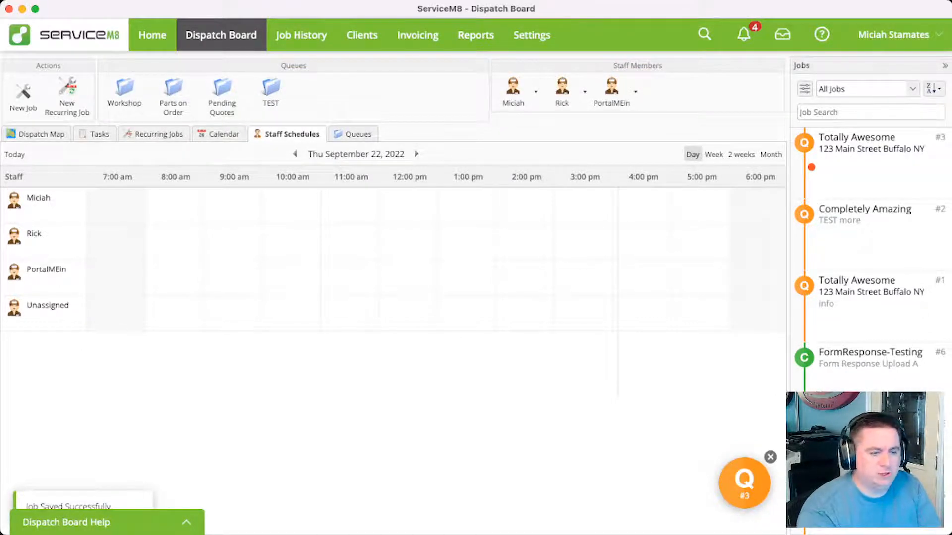
{"action": "left_click", "coordinate": [744, 480]}
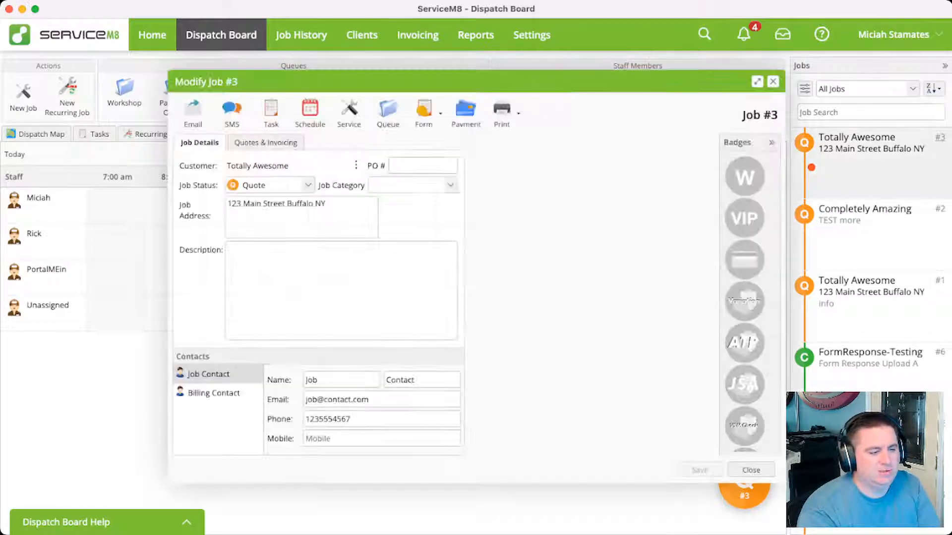
{"action": "left_click", "coordinate": [265, 143]}
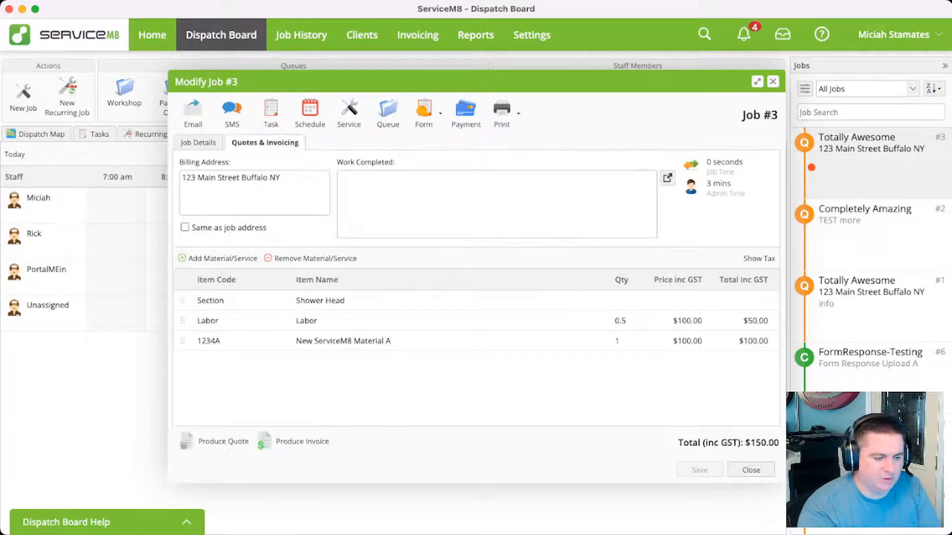
{"action": "left_click", "coordinate": [751, 470]}
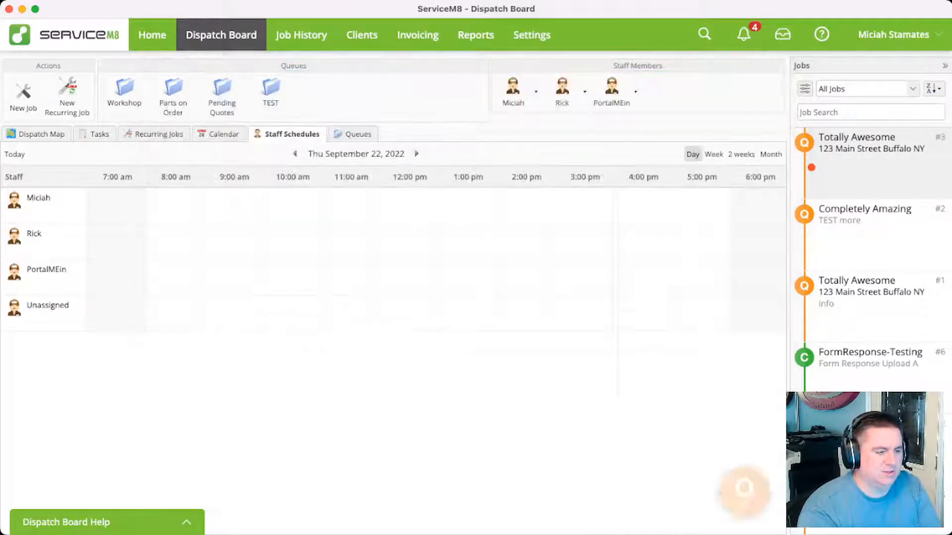
Go to the account's materials settings and view the list of bundles
{"action": "left_click", "coordinate": [531, 35]}
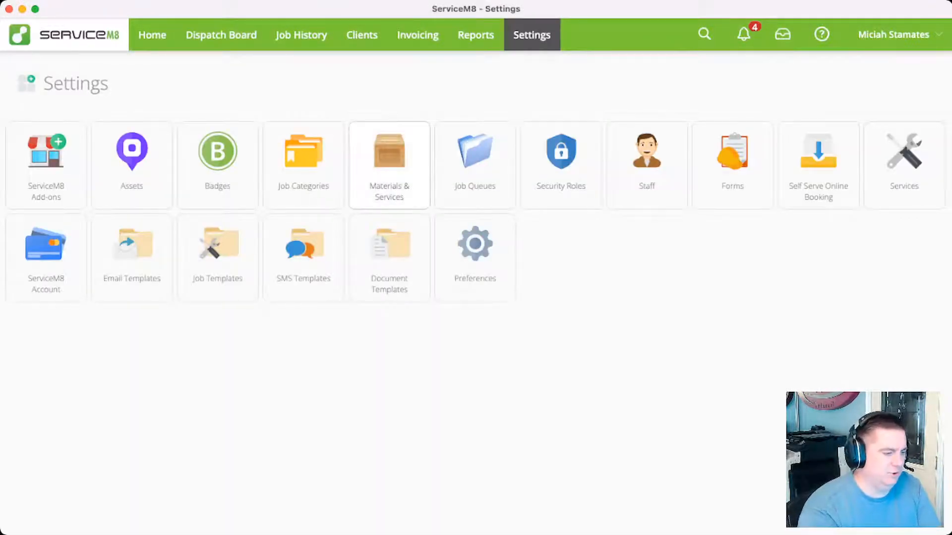
{"action": "left_click", "coordinate": [389, 165]}
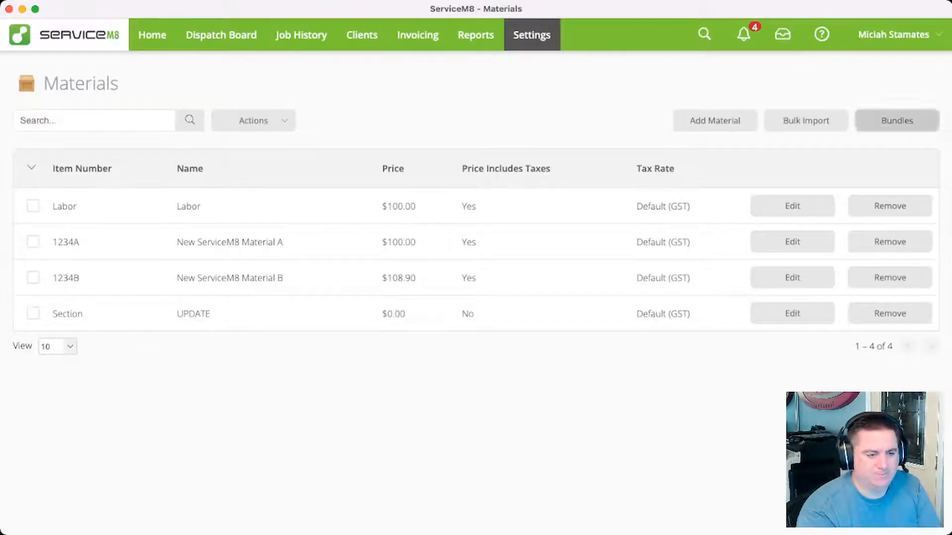
{"action": "left_click", "coordinate": [897, 120]}
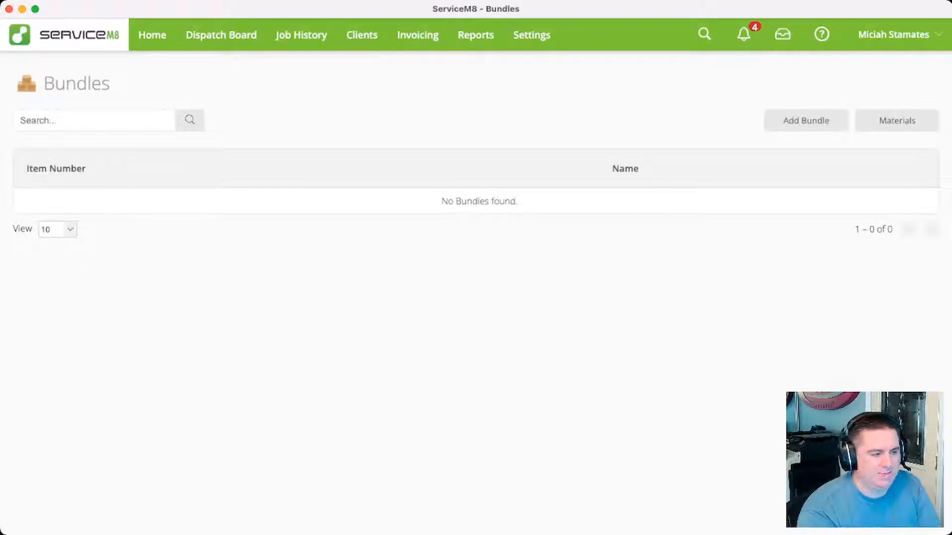
Go to the ServiceM8 add-on directory and search it for "budles"
{"action": "left_click", "coordinate": [532, 35]}
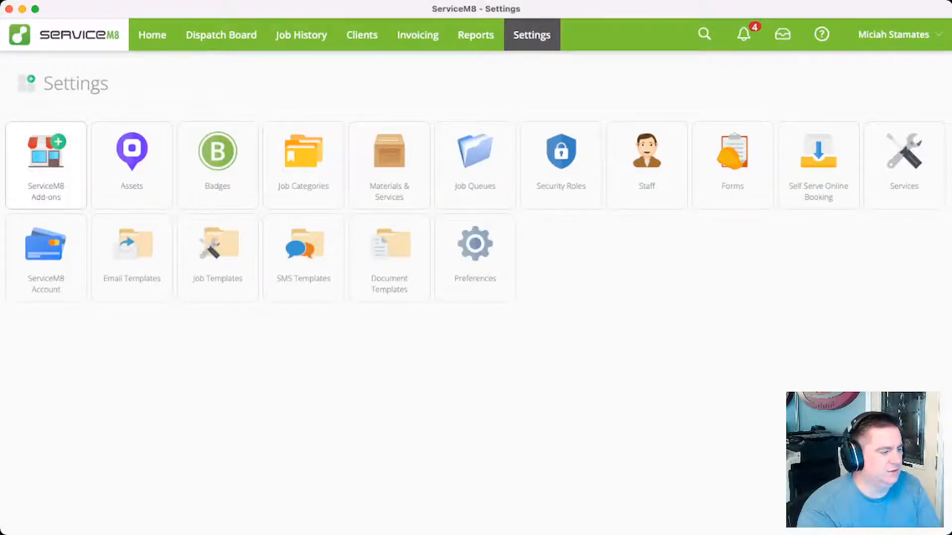
{"action": "left_click", "coordinate": [46, 165]}
{"action": "left_click", "coordinate": [195, 171]}
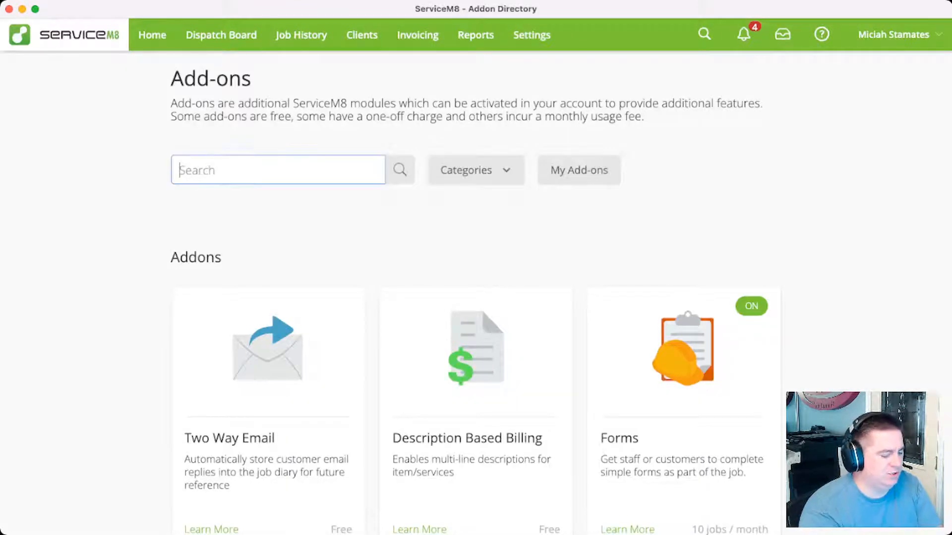
{"action": "type", "text": "bud"}
{"action": "key", "text": "BackSpace"}
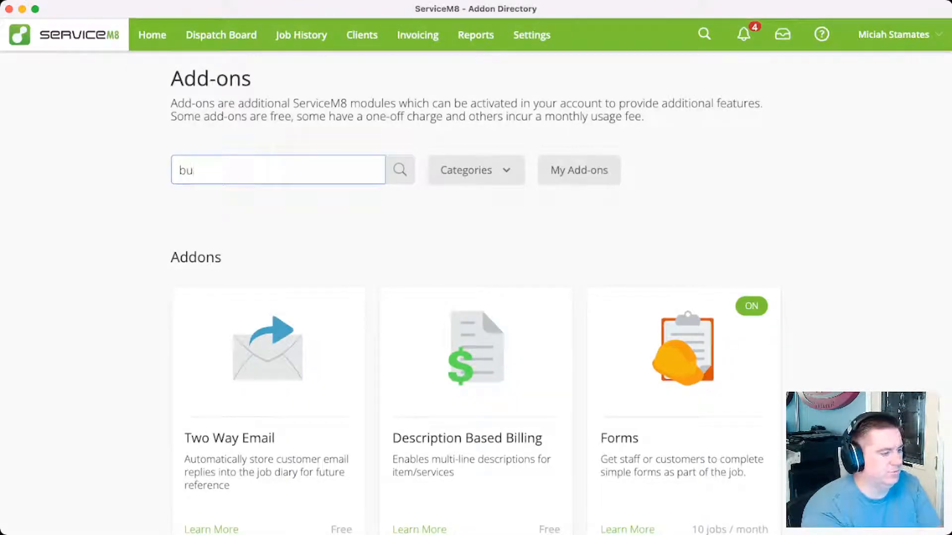
{"action": "type", "text": "dnies"}
{"action": "key", "text": "BackSpace"}
{"action": "key", "text": "BackSpace"}
{"action": "key", "text": "BackSpace"}
{"action": "key", "text": "BackSpace"}
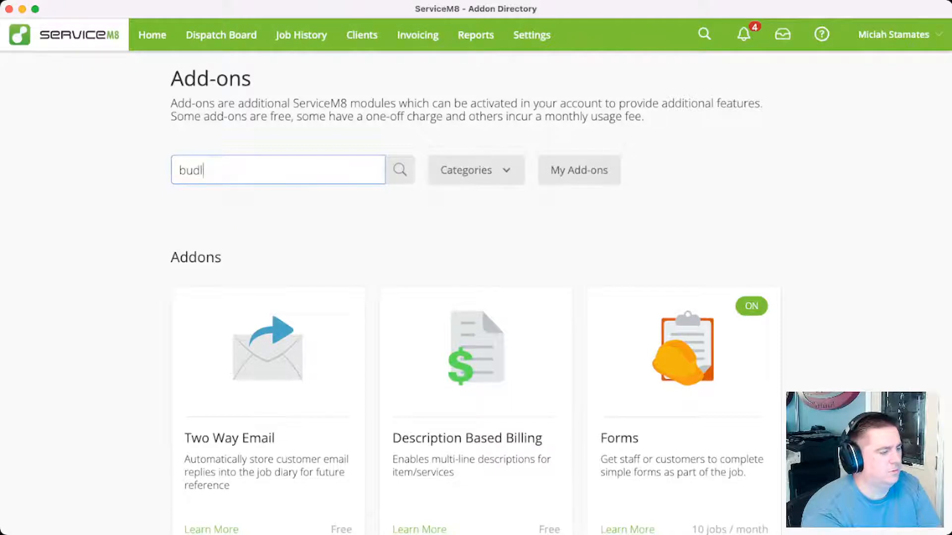
{"action": "type", "text": "les"}
{"action": "key", "text": "Return"}
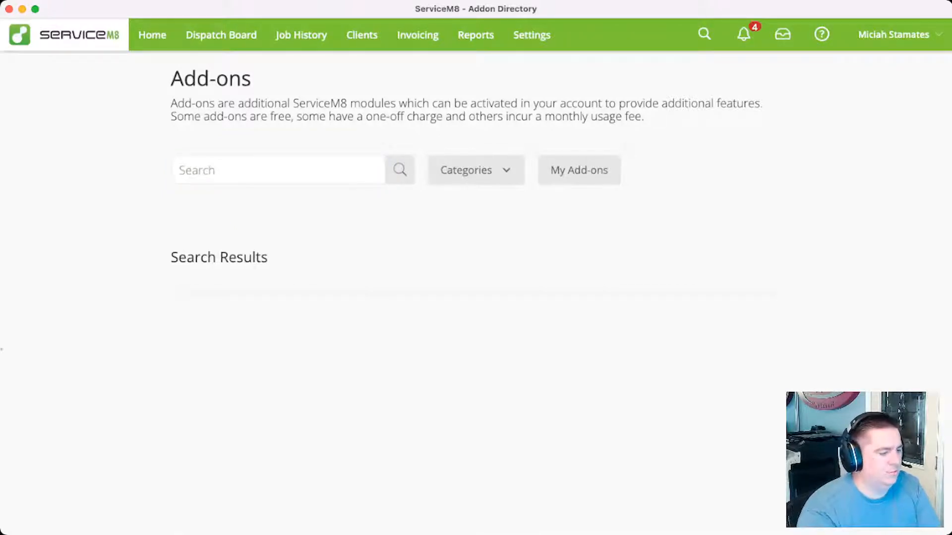
Search the add-on directory for "bun" and view the Bundles add-on's page to check its activation
{"action": "left_click", "coordinate": [196, 170]}
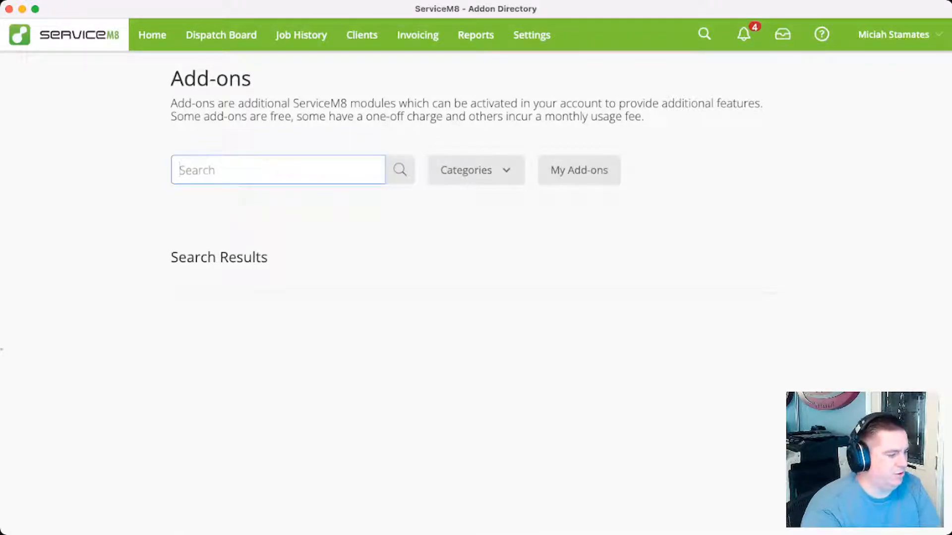
{"action": "type", "text": "bun"}
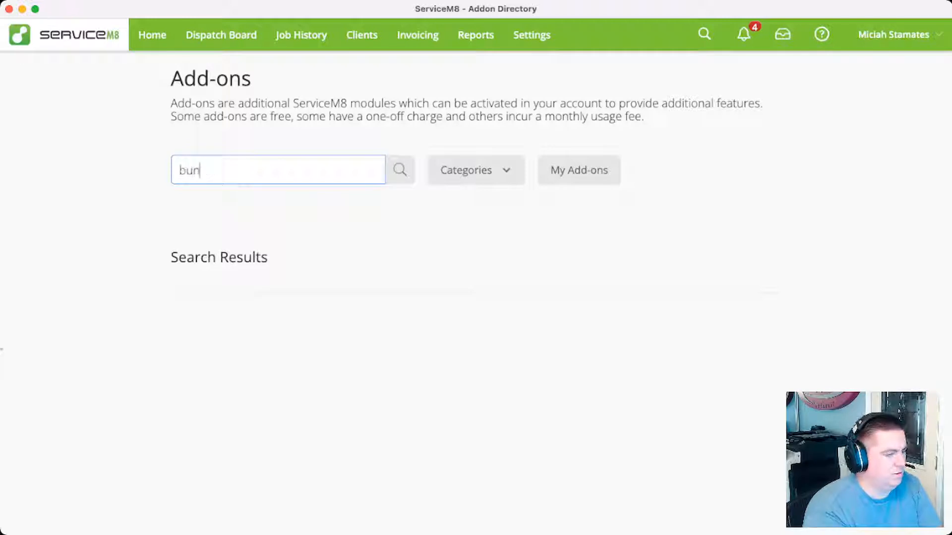
{"action": "key", "text": "Return"}
{"action": "left_click", "coordinate": [269, 377]}
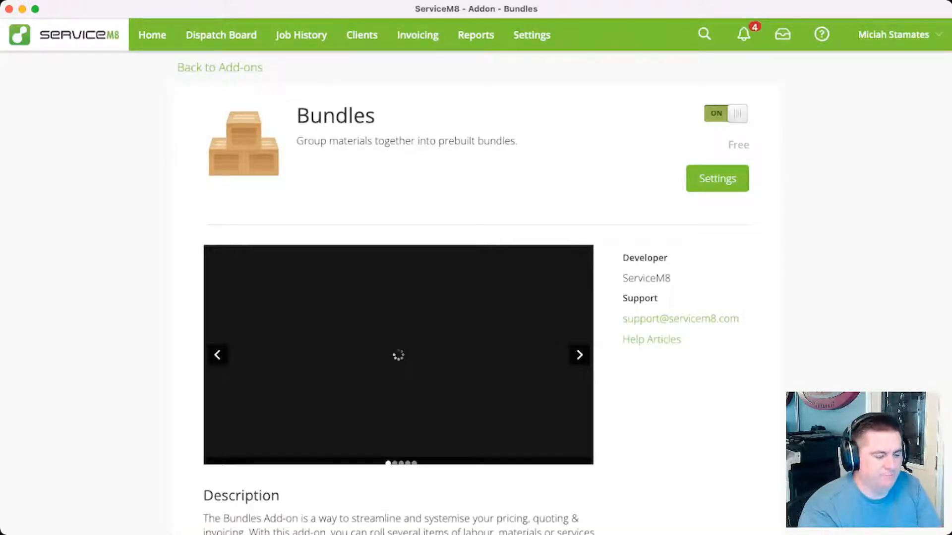
Return to the bundles list and start a new bundle with the item number test-bundleA
{"action": "left_click", "coordinate": [531, 34]}
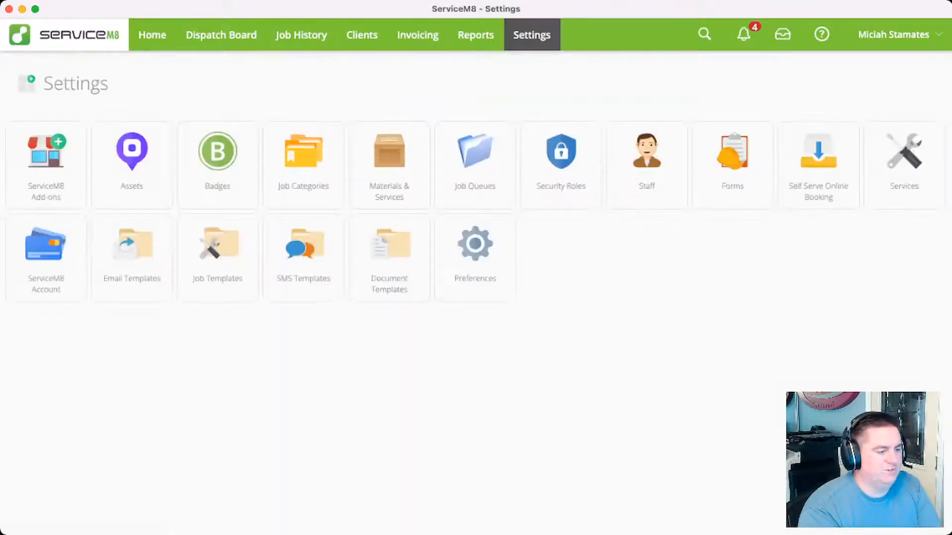
{"action": "left_click", "coordinate": [390, 163]}
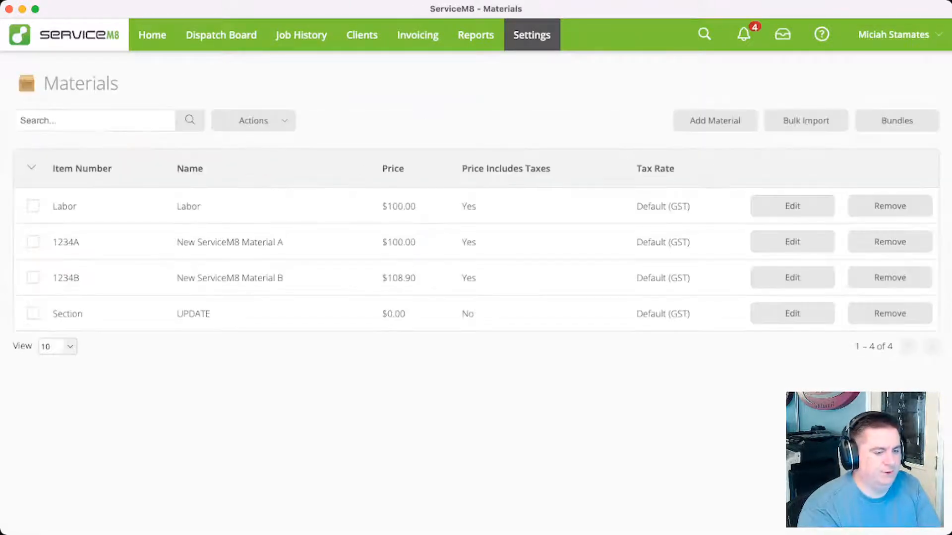
{"action": "left_click", "coordinate": [897, 121]}
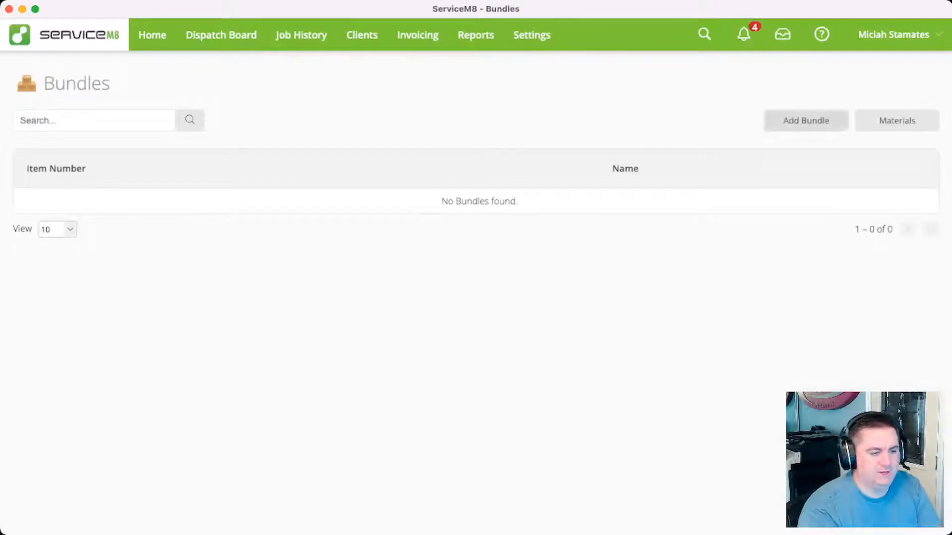
{"action": "left_click", "coordinate": [806, 121]}
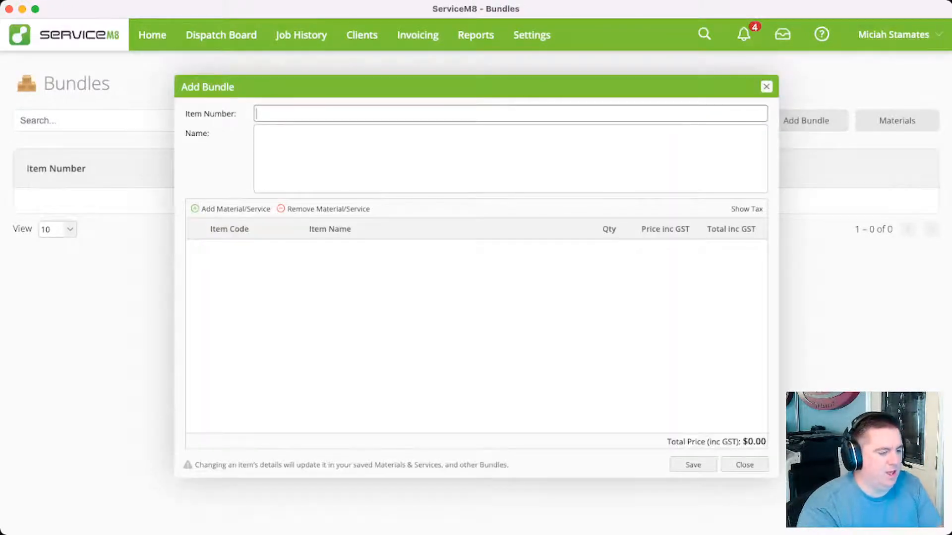
{"action": "type", "text": "te"}
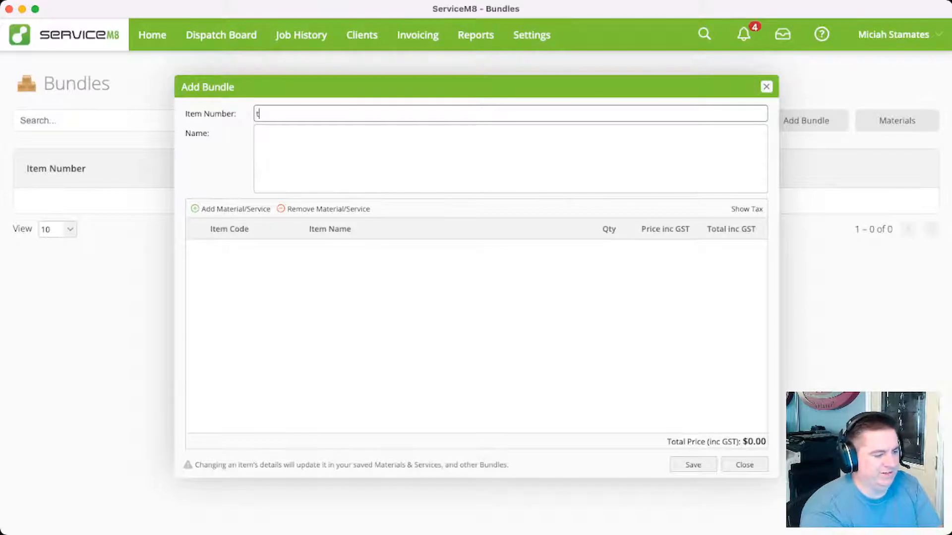
{"action": "type", "text": "-bundle"}
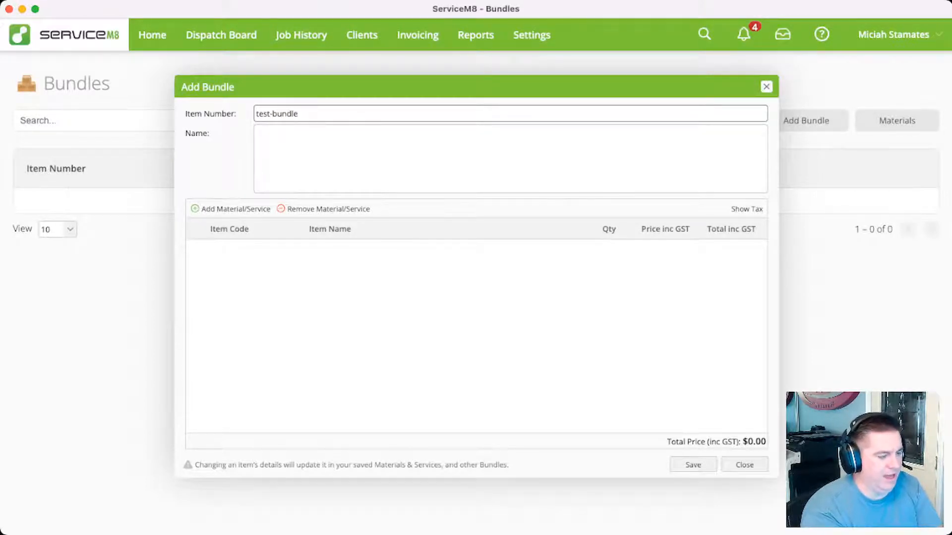
{"action": "type", "text": "A"}
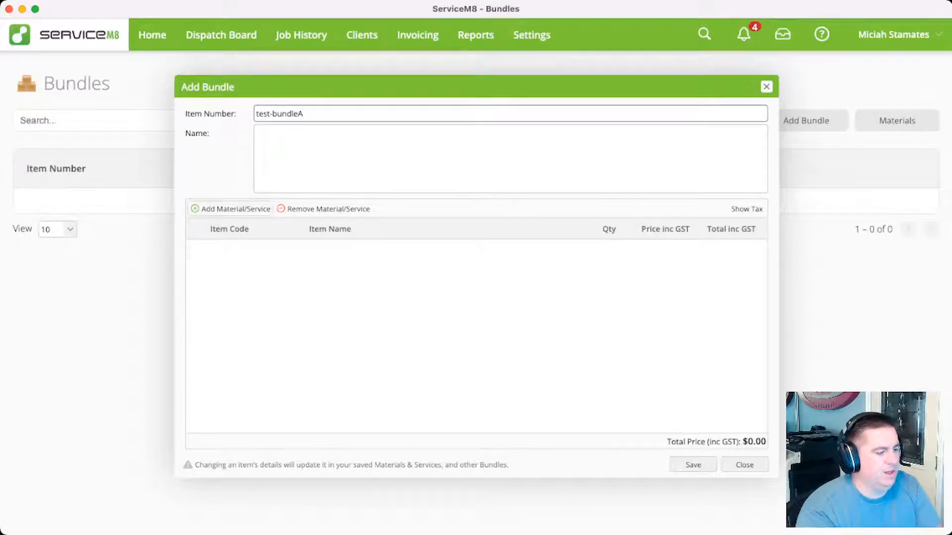
Add an empty material line to the bundle and change the bundle's item number to ShowerHead
{"action": "left_click", "coordinate": [231, 208]}
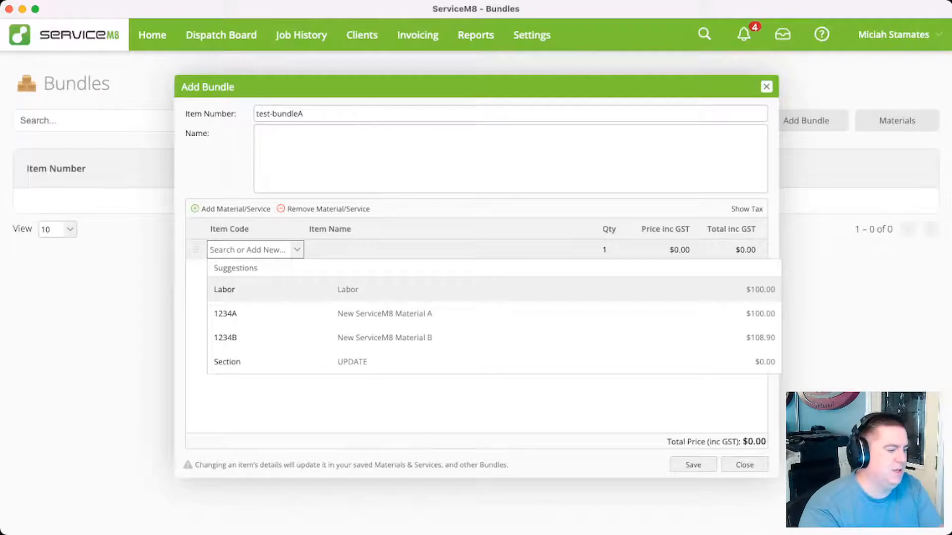
{"action": "key", "text": "Tab"}
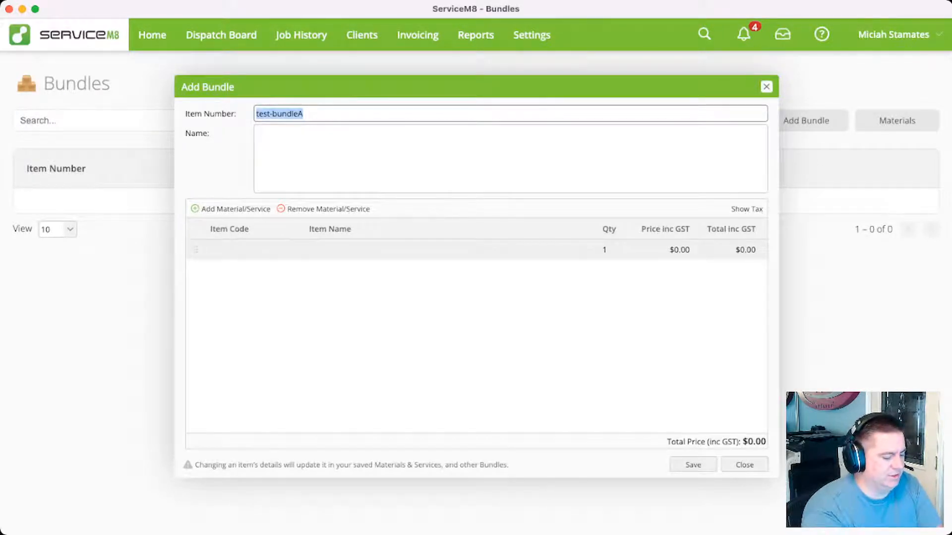
{"action": "type", "text": "Sow"}
{"action": "key", "text": "BackSpace"}
{"action": "key", "text": "BackSpace"}
{"action": "key", "text": "BackSpace"}
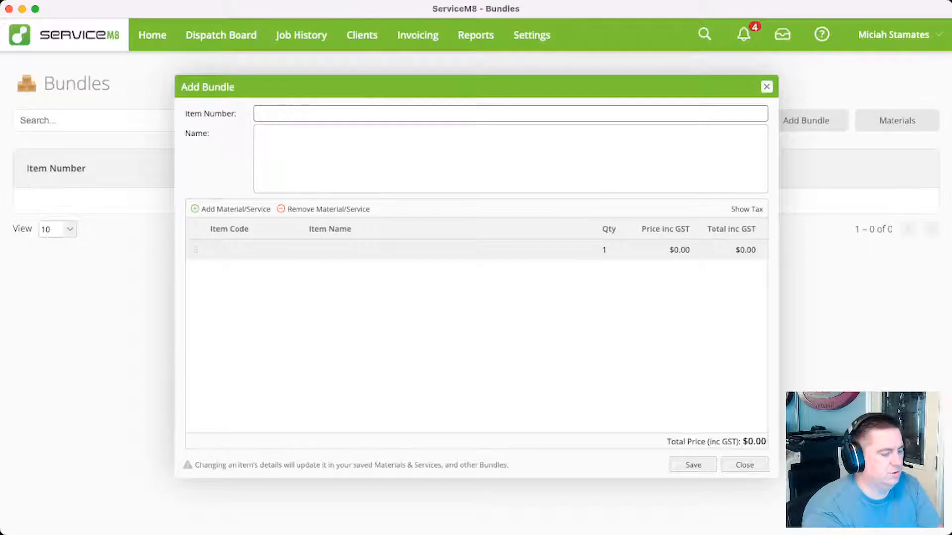
{"action": "type", "text": "ShowerHead"}
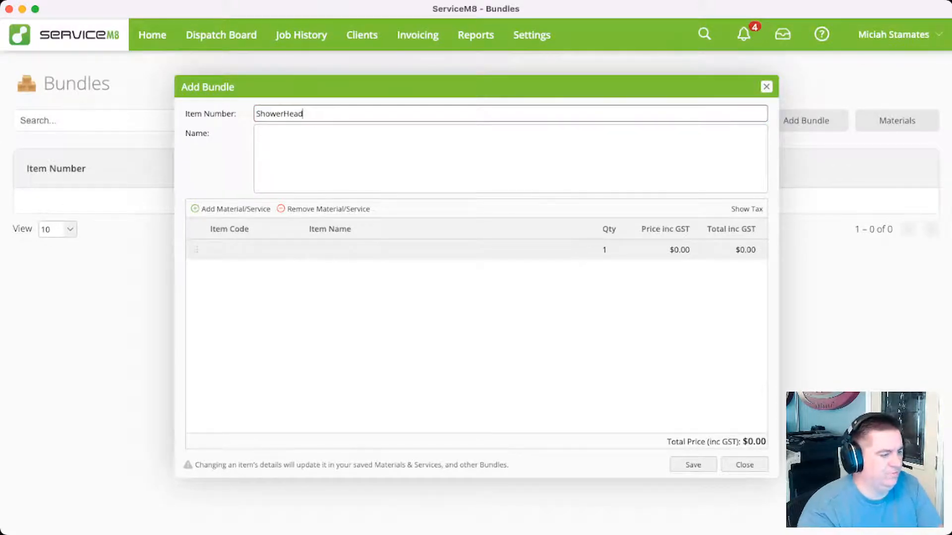
Name the ShowerHead bundle "Install New Shower Head"
{"action": "key", "text": "Tab"}
{"action": "type", "text": "Instal"}
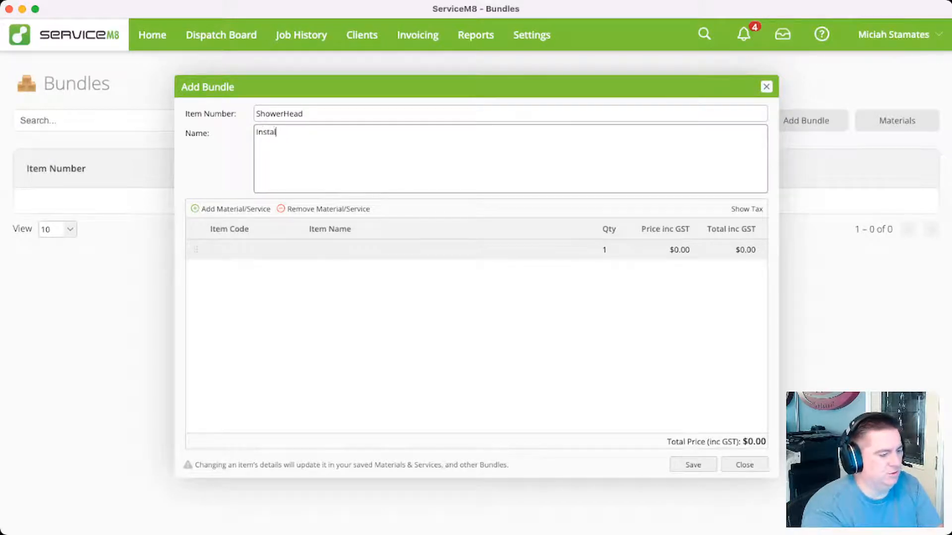
{"action": "type", "text": "l New Sho"}
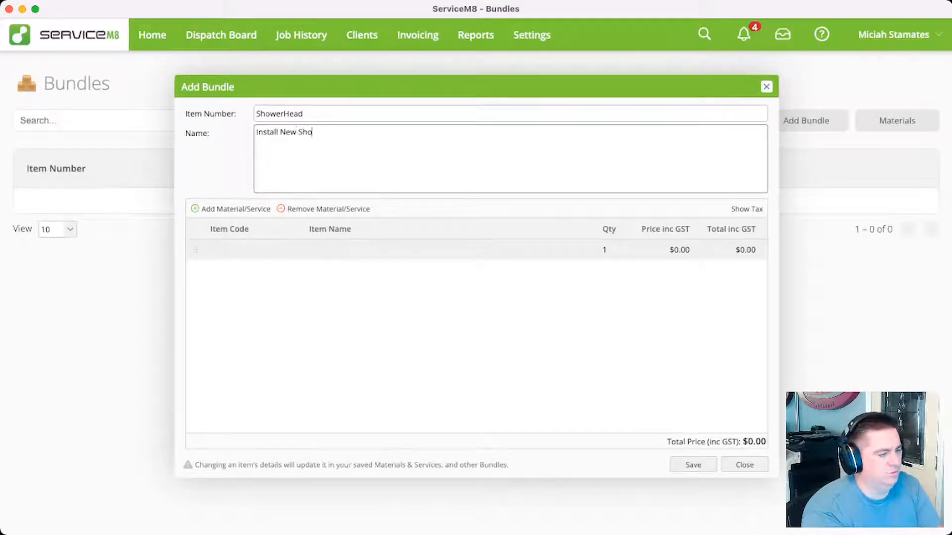
{"action": "type", "text": "wer Head"}
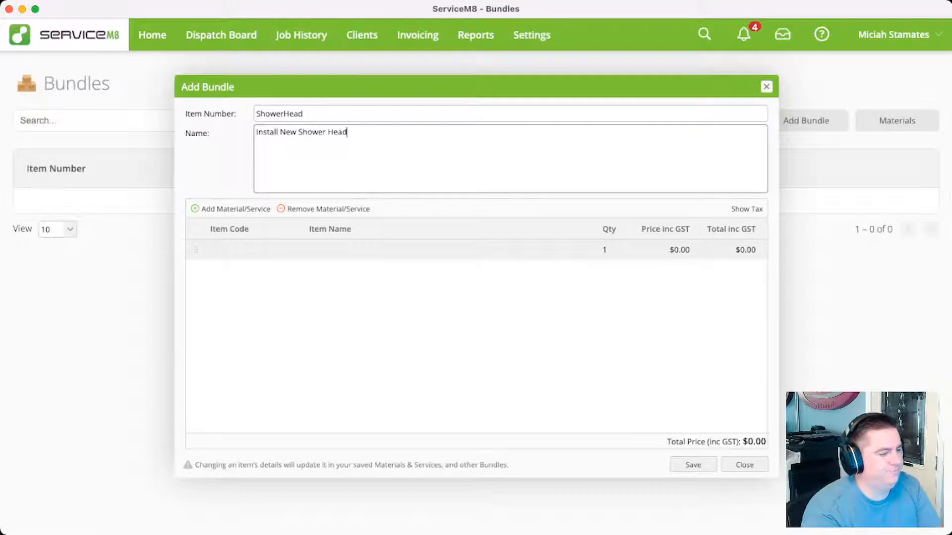
{"action": "key", "text": "Tab"}
{"action": "key", "text": "Return"}
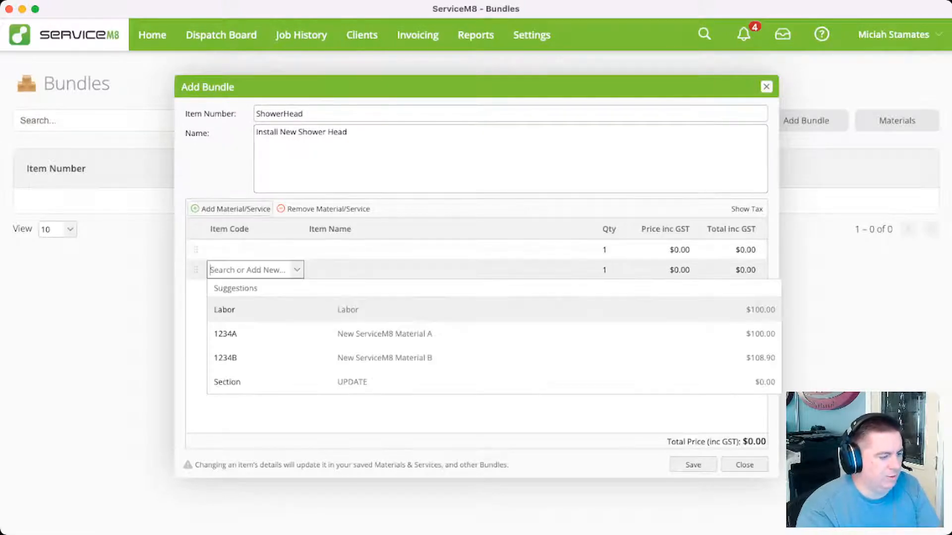
{"action": "left_click", "coordinate": [255, 249]}
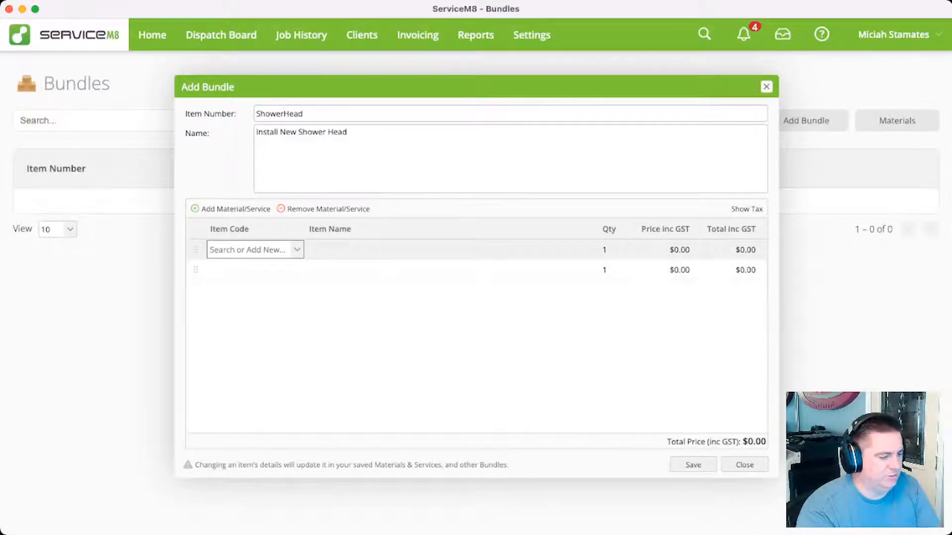
{"action": "left_click", "coordinate": [255, 270]}
{"action": "left_click", "coordinate": [324, 209]}
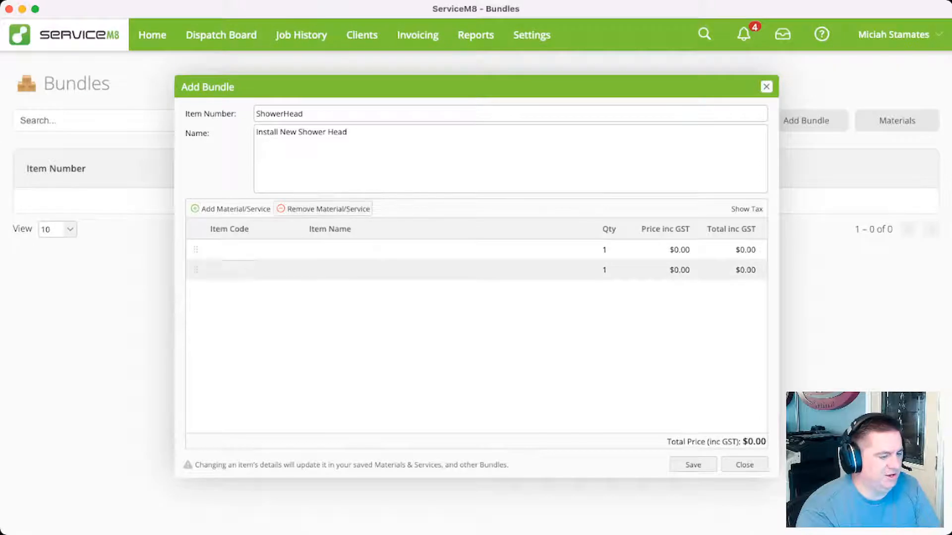
Fill the ShowerHead bundle's first line with the Labor item at a quantity of 0.5
{"action": "left_click", "coordinate": [255, 250]}
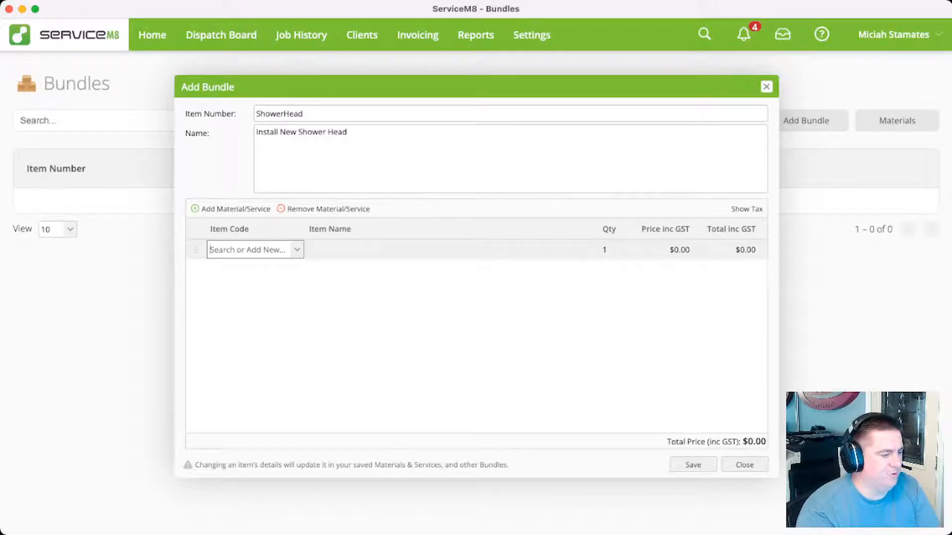
{"action": "left_click", "coordinate": [297, 250]}
{"action": "left_click", "coordinate": [225, 289]}
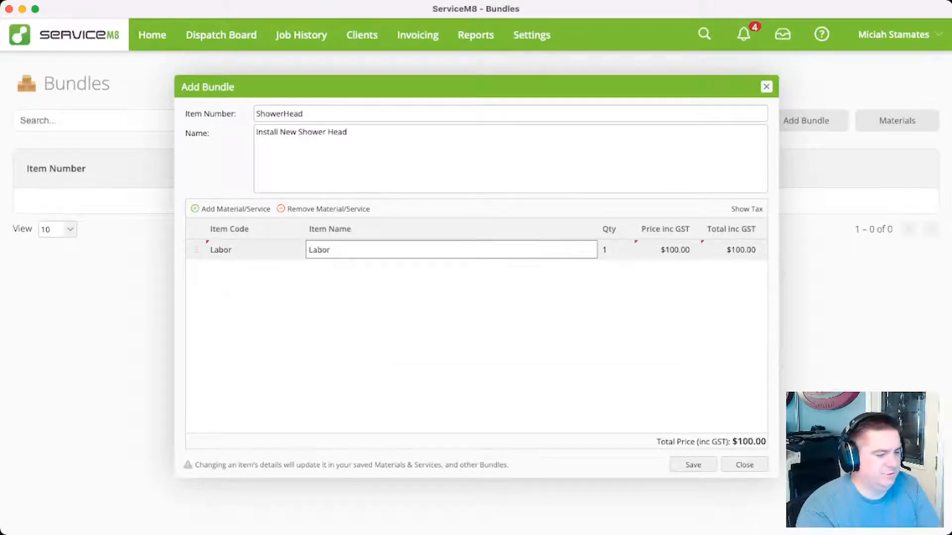
{"action": "key", "text": "Tab"}
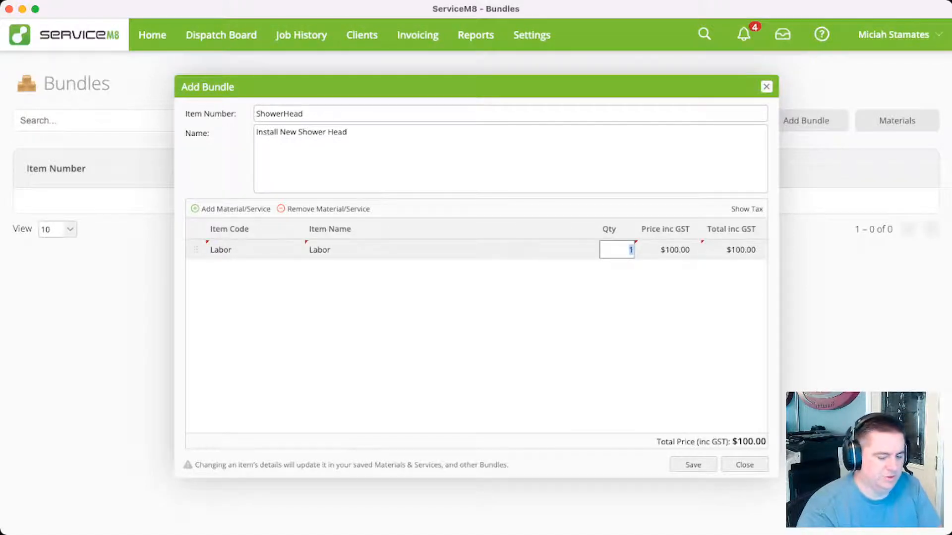
{"action": "type", "text": "0.5"}
{"action": "key", "text": "Return"}
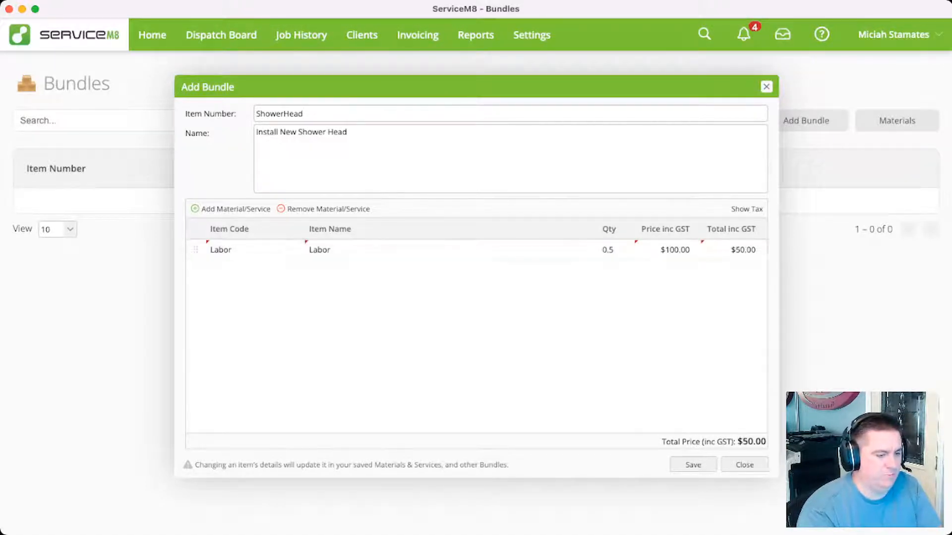
Add material 1234A to the bundle with the item name "Shower Head Install" and save the bundle, accepting the materials update
{"action": "left_click", "coordinate": [231, 209]}
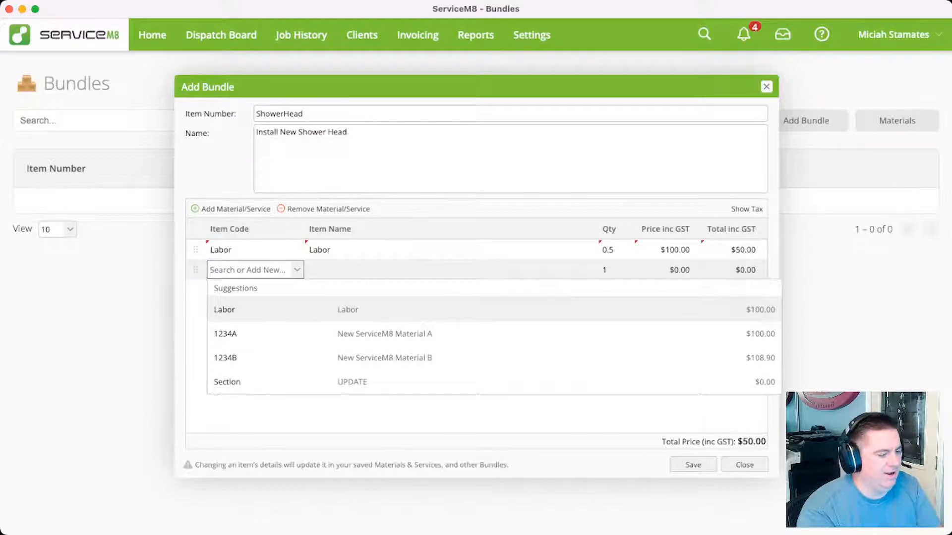
{"action": "key", "text": "Return"}
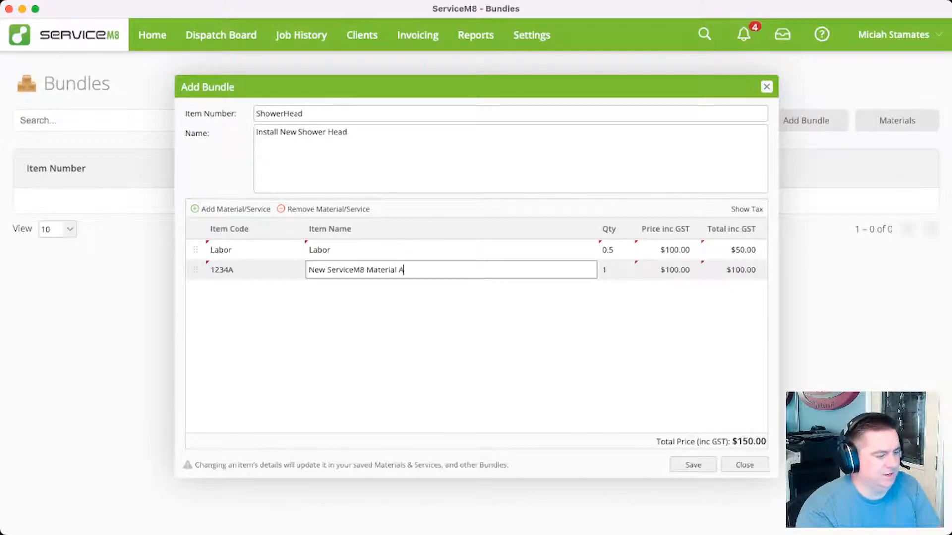
{"action": "key", "text": "super+a"}
{"action": "type", "text": "Sho"}
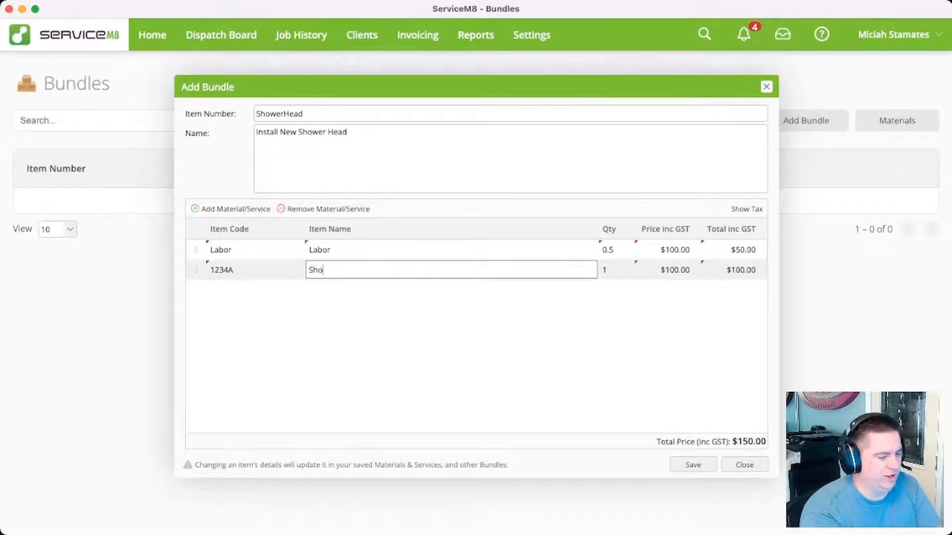
{"action": "type", "text": "wer Head Install"}
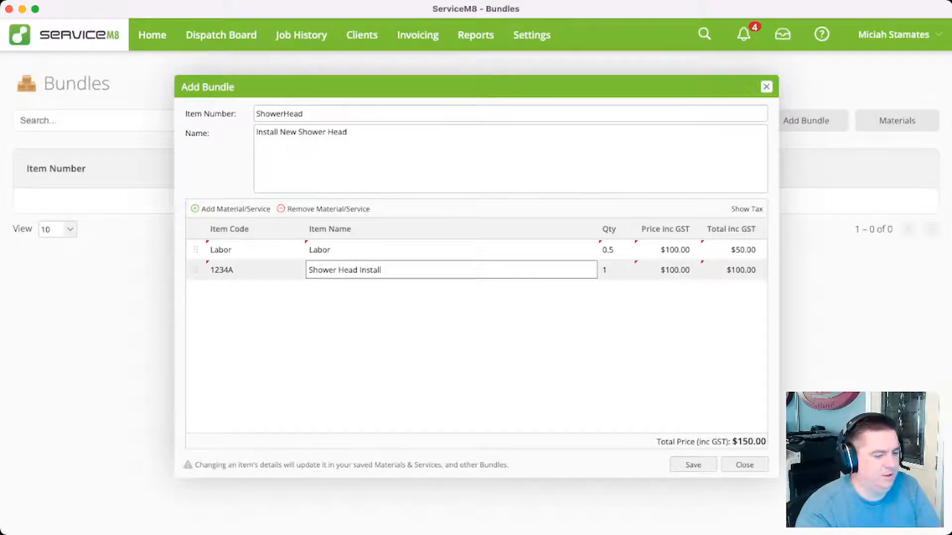
{"action": "key", "text": "Return"}
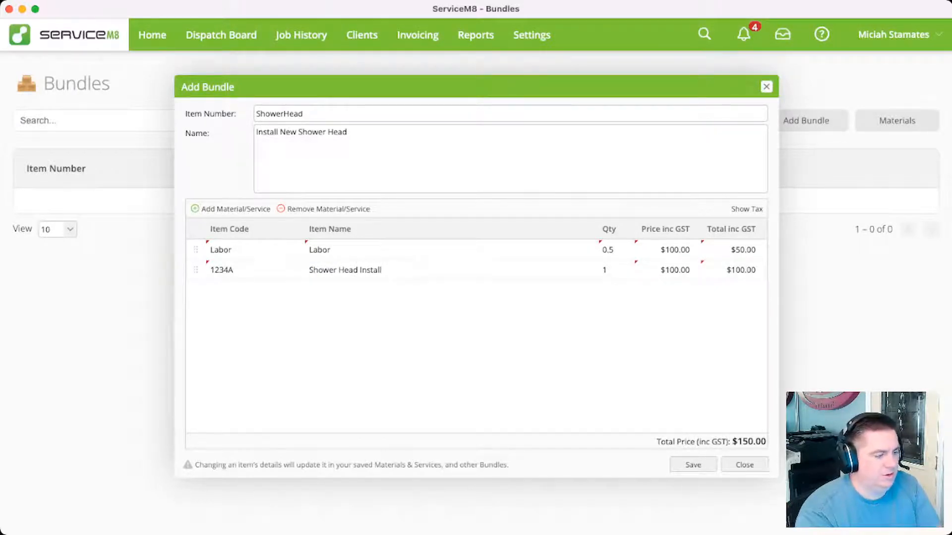
{"action": "left_click", "coordinate": [693, 465]}
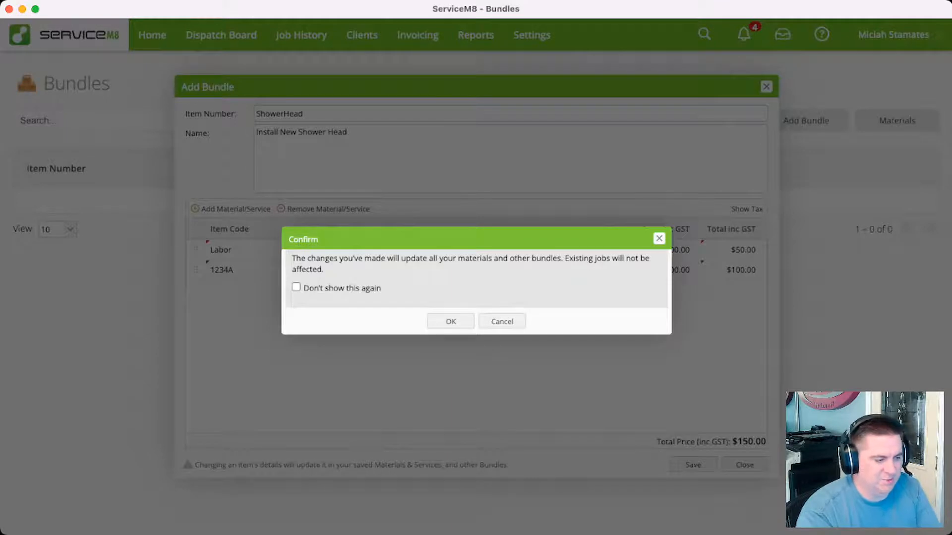
{"action": "left_click", "coordinate": [461, 321]}
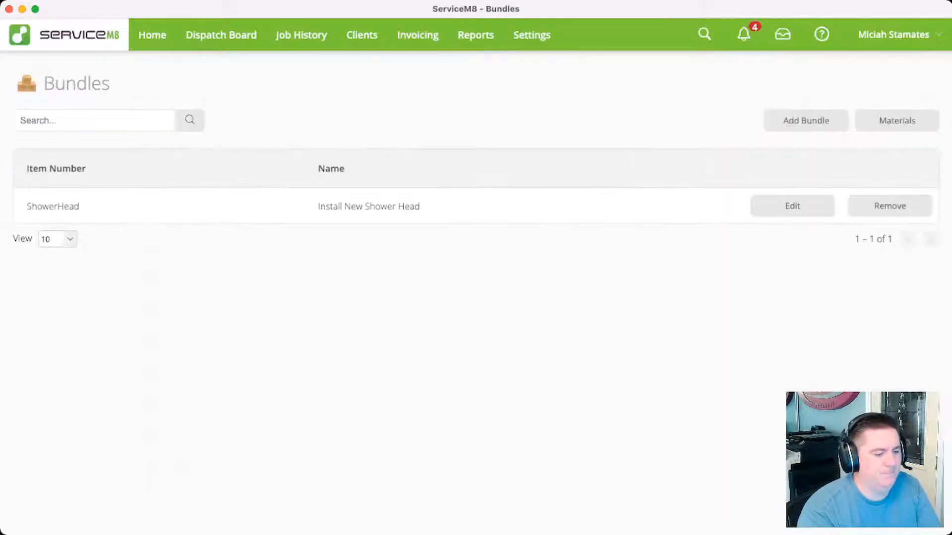
Open the quote of the first listed Totally Awesome job on the dispatch board and remove its Section, Labor and 1234A lines
{"action": "left_click", "coordinate": [221, 35]}
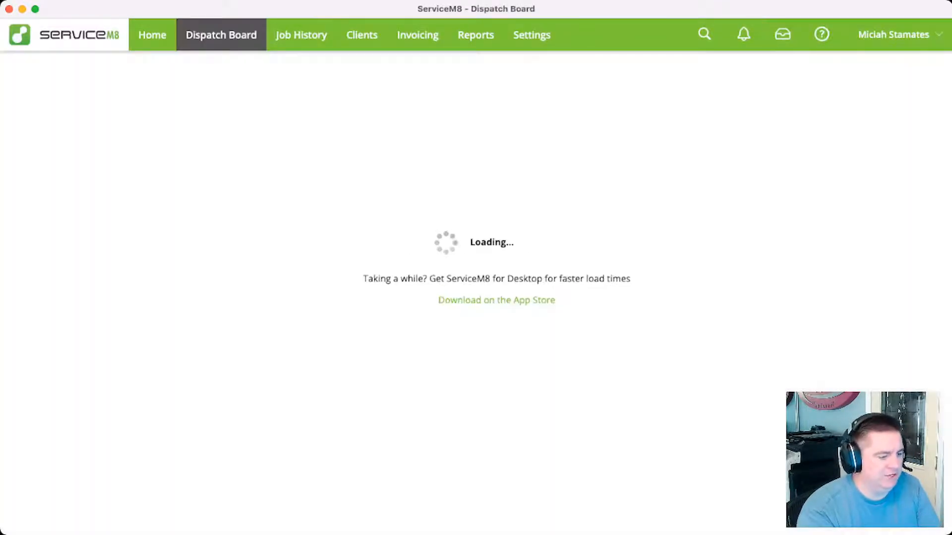
{"action": "left_click", "coordinate": [939, 138]}
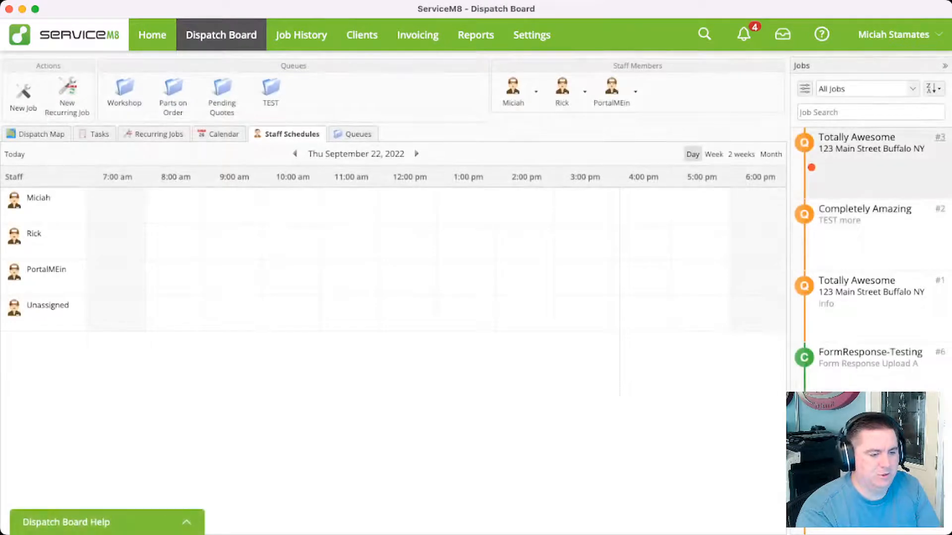
{"action": "left_click", "coordinate": [266, 143]}
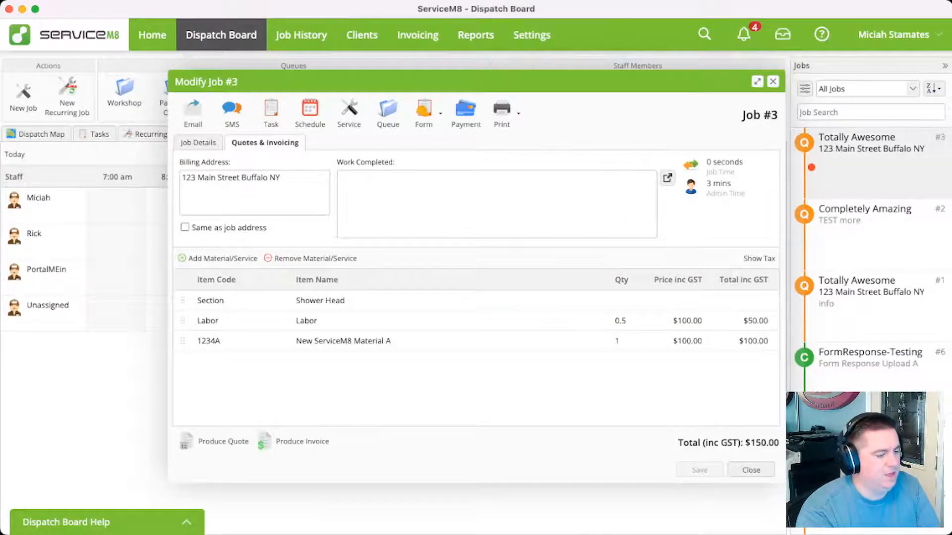
{"action": "left_click", "coordinate": [392, 341]}
{"action": "left_click", "coordinate": [310, 259]}
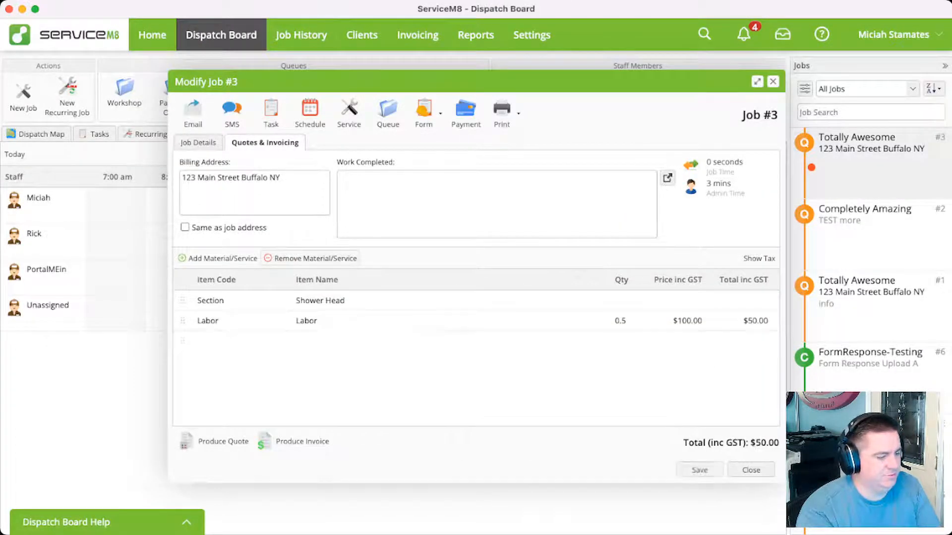
{"action": "left_click", "coordinate": [309, 258]}
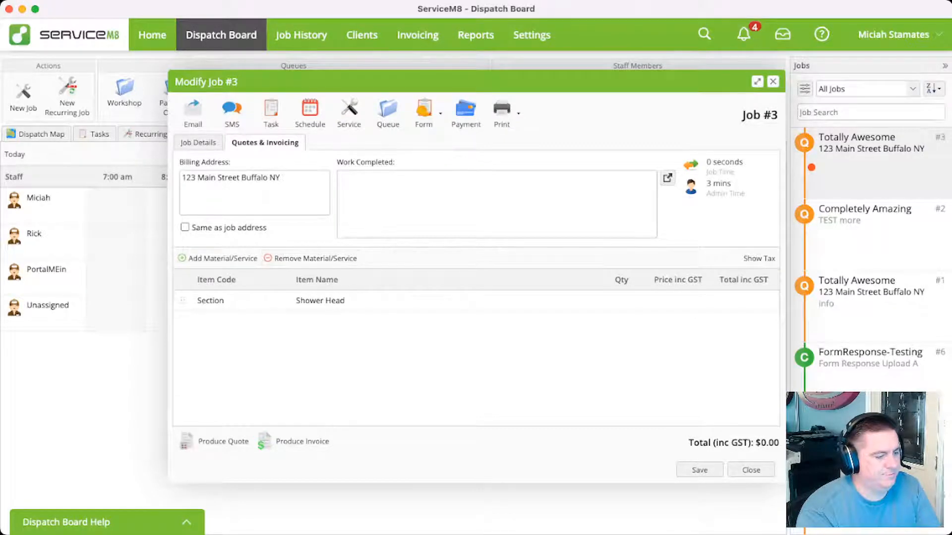
{"action": "left_click", "coordinate": [332, 301]}
{"action": "left_click", "coordinate": [310, 258]}
Add the ShowerHead bundle to the job's quote as a line item, searching for "shower"
{"action": "left_click", "coordinate": [218, 259]}
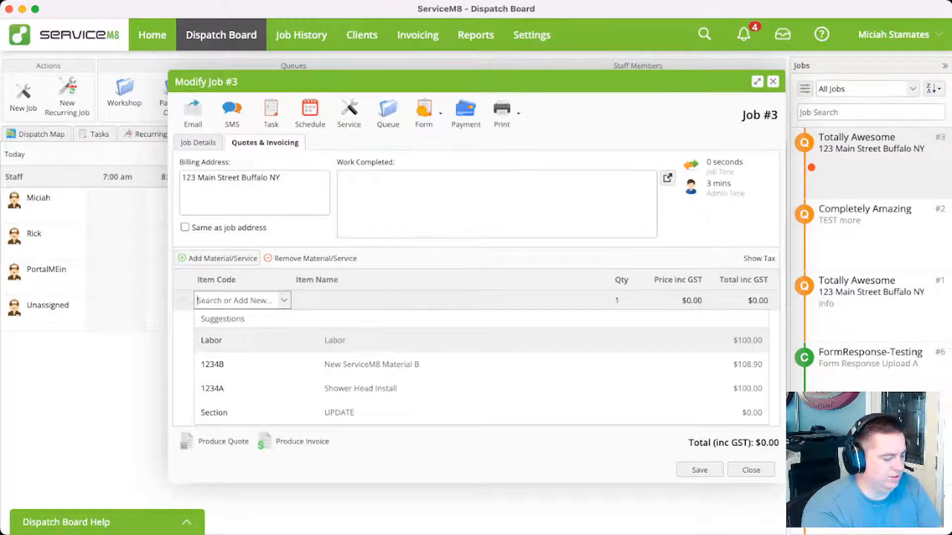
{"action": "type", "text": "showe"}
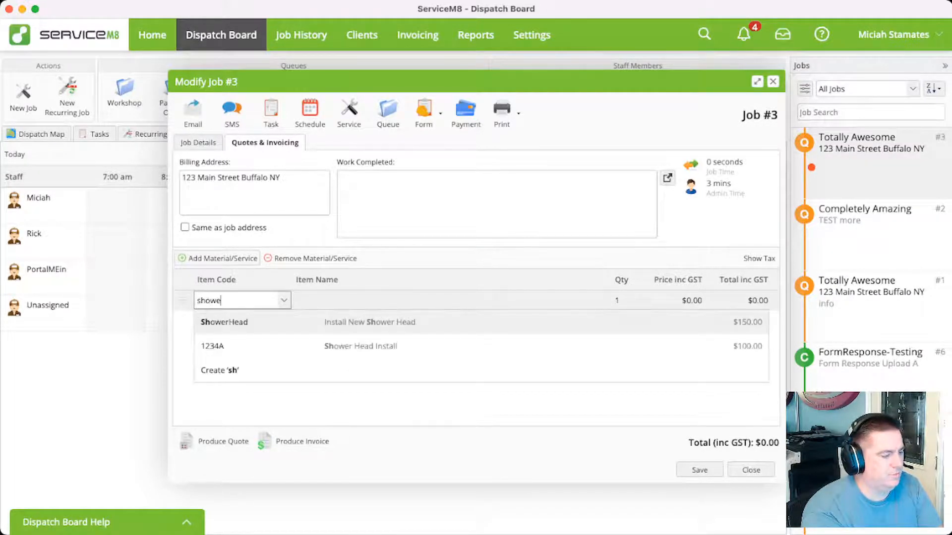
{"action": "type", "text": "r"}
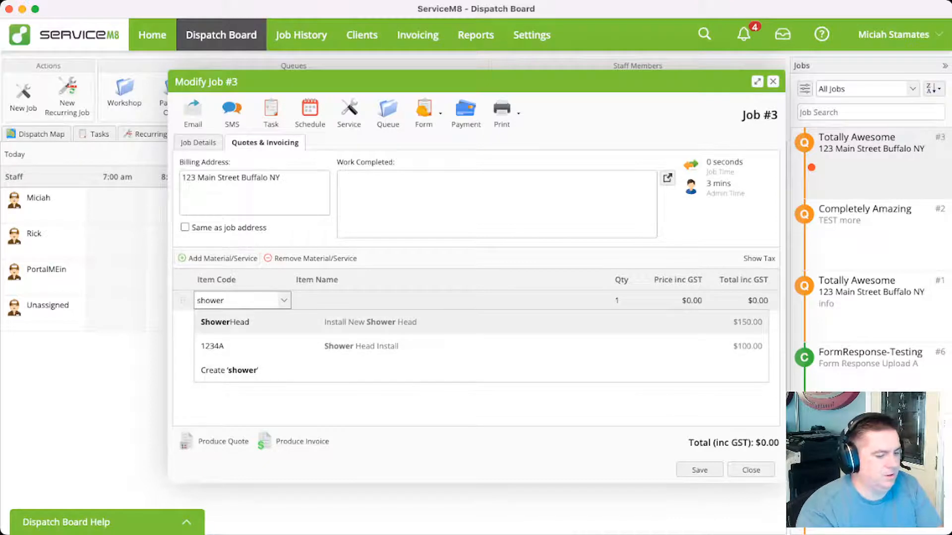
{"action": "key", "text": "Return"}
{"action": "key", "text": "Return"}
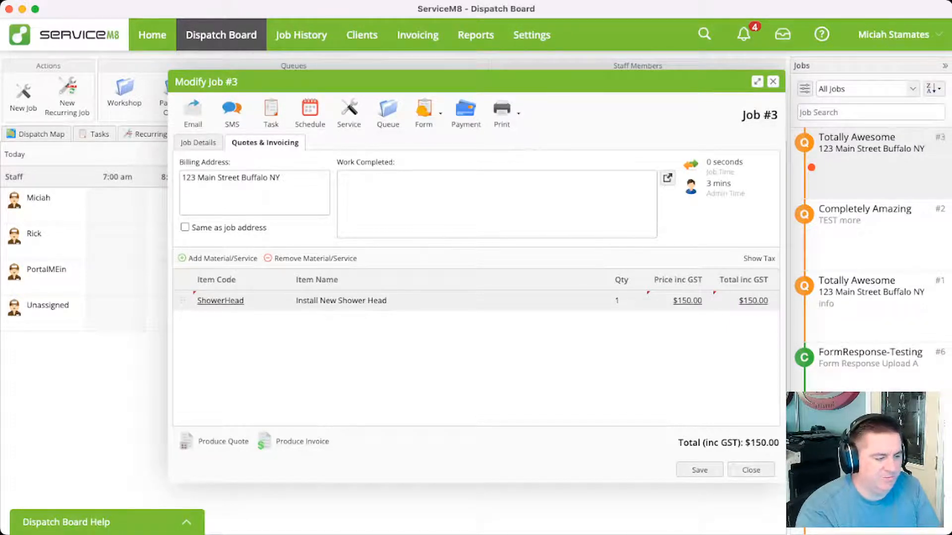
Inspect the materials inside the quote's ShowerHead line, both in its summary and in the bundle editor
{"action": "left_click", "coordinate": [387, 301]}
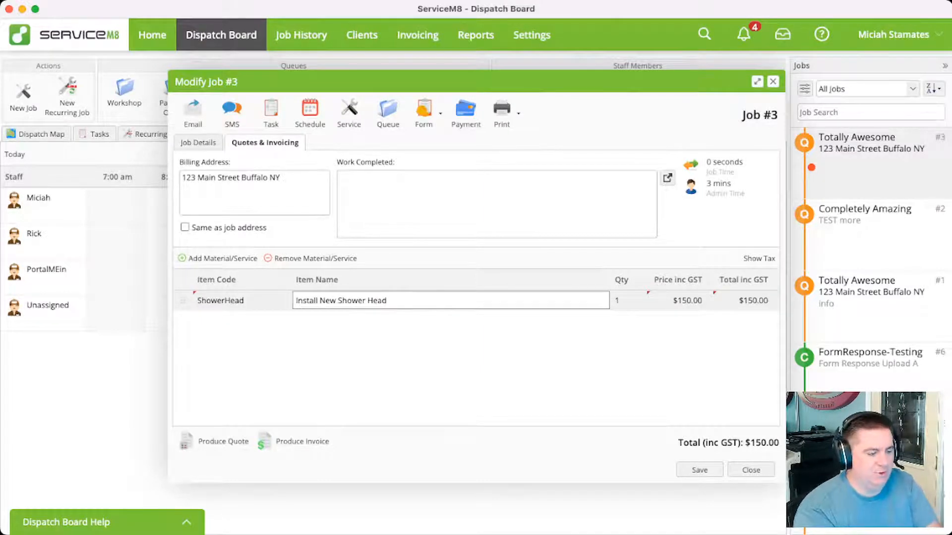
{"action": "key", "text": "Escape"}
{"action": "mouse_move", "coordinate": [220, 300]}
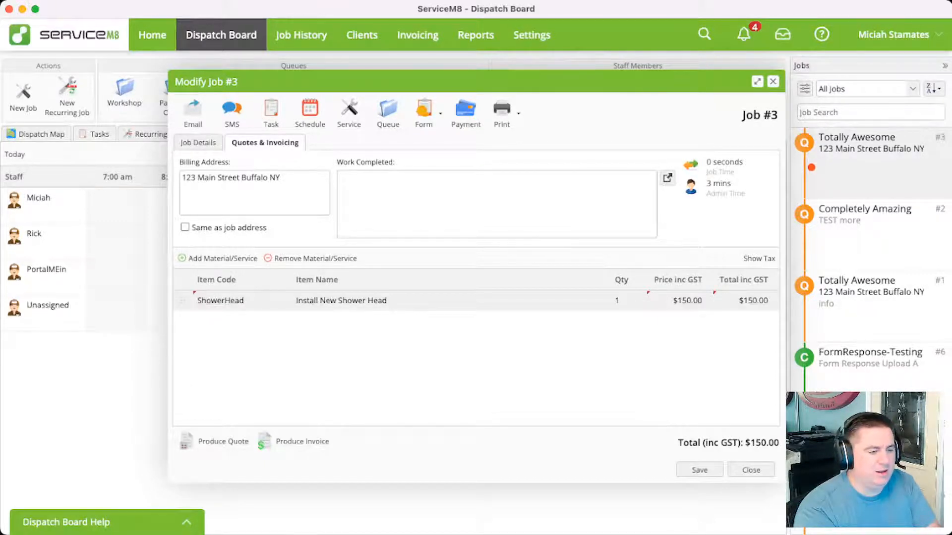
{"action": "left_click_drag", "start_coordinate": [387, 82], "coordinate": [433, 81]}
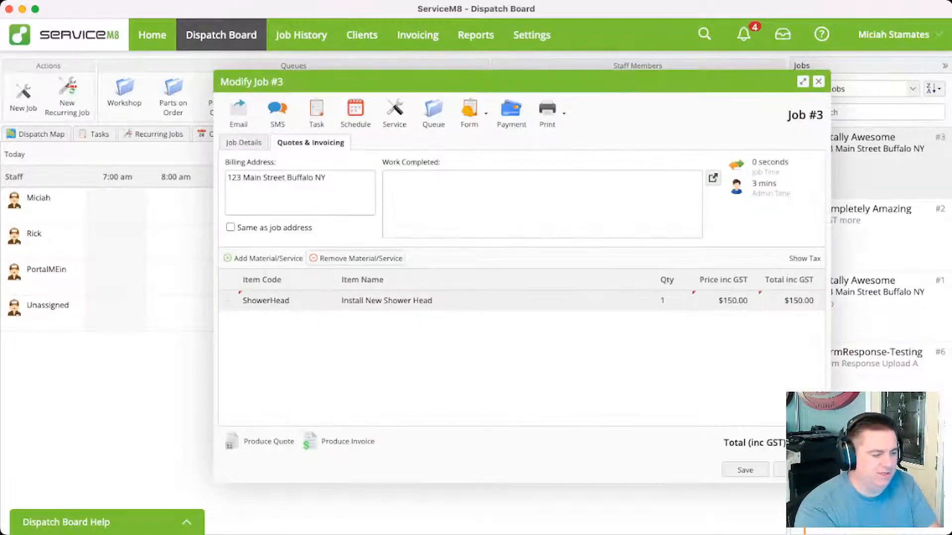
{"action": "mouse_move", "coordinate": [265, 301]}
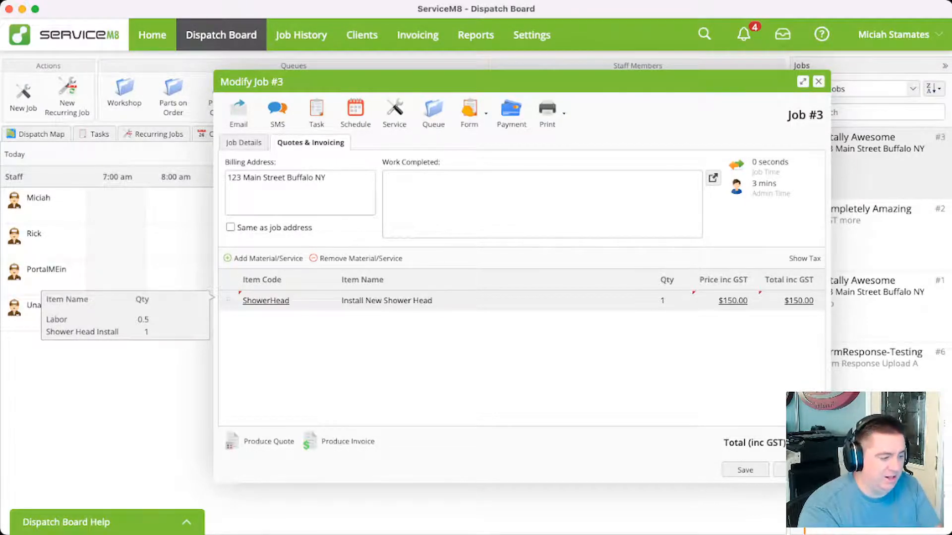
{"action": "left_click", "coordinate": [266, 301]}
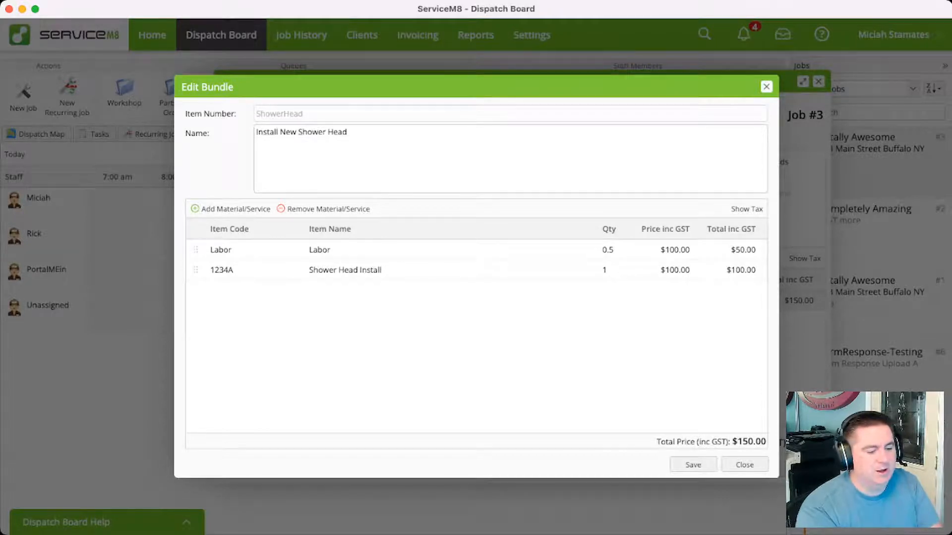
{"action": "left_click", "coordinate": [693, 465]}
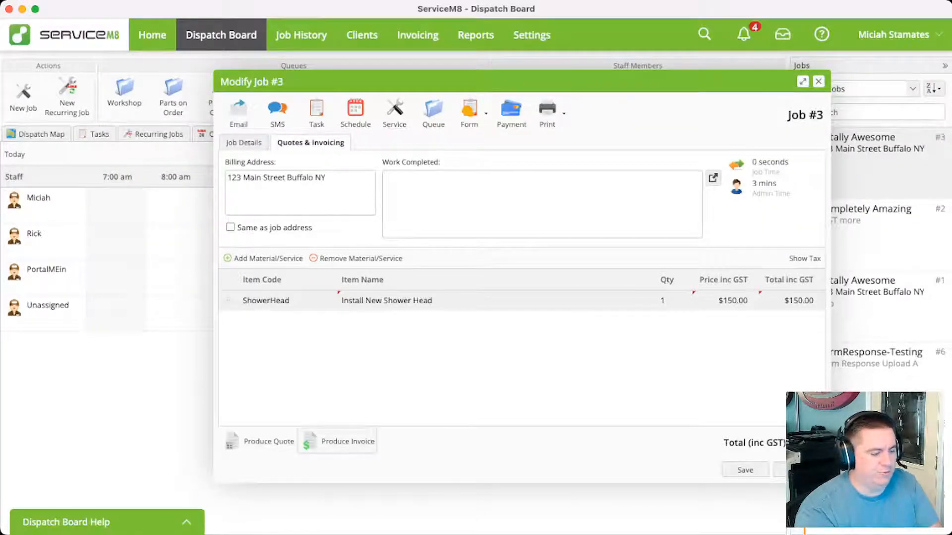
Produce the job's quote and check how the ShowerHead bundle is presented in it
{"action": "left_click", "coordinate": [268, 442]}
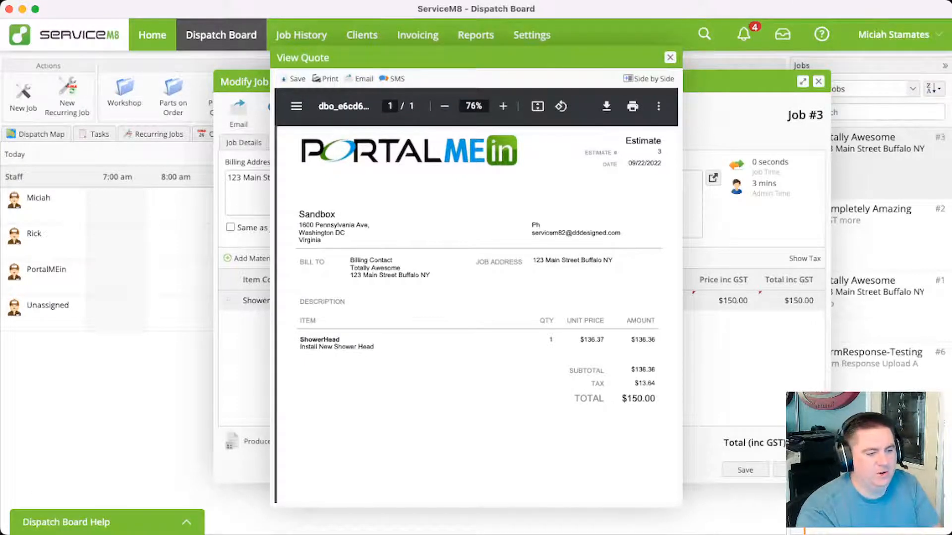
{"action": "key", "text": "Escape"}
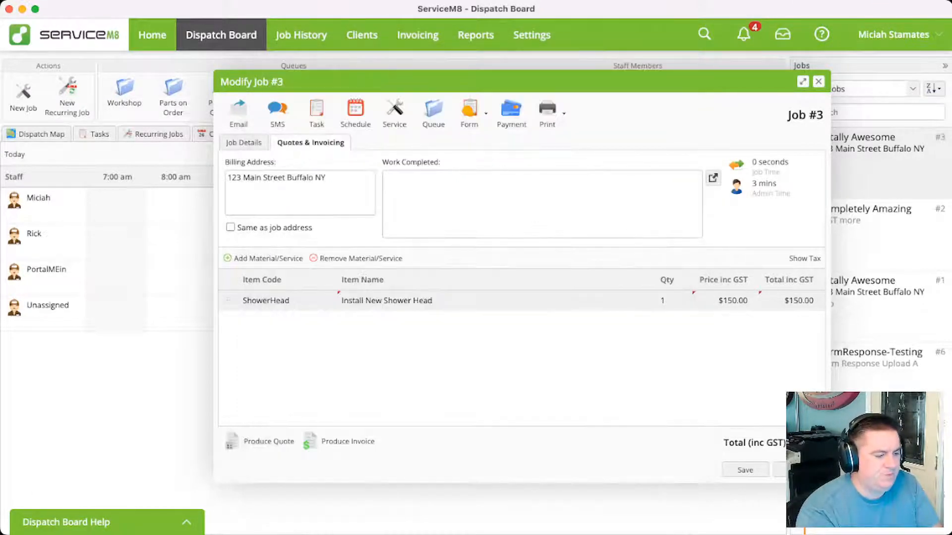
Try editing the name of the 1234A item inside the quote's ShowerHead bundle, and close the bundle editor
{"action": "mouse_move", "coordinate": [265, 301]}
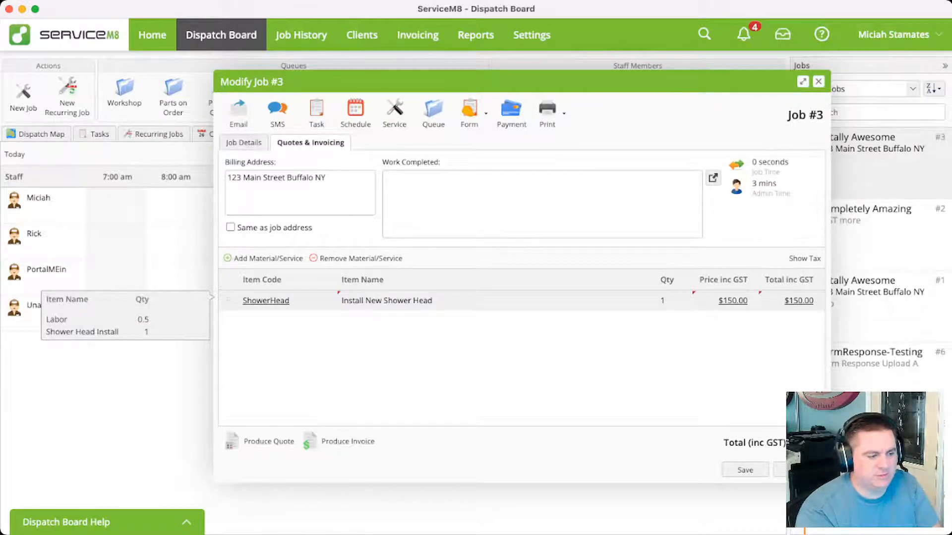
{"action": "left_click", "coordinate": [266, 301]}
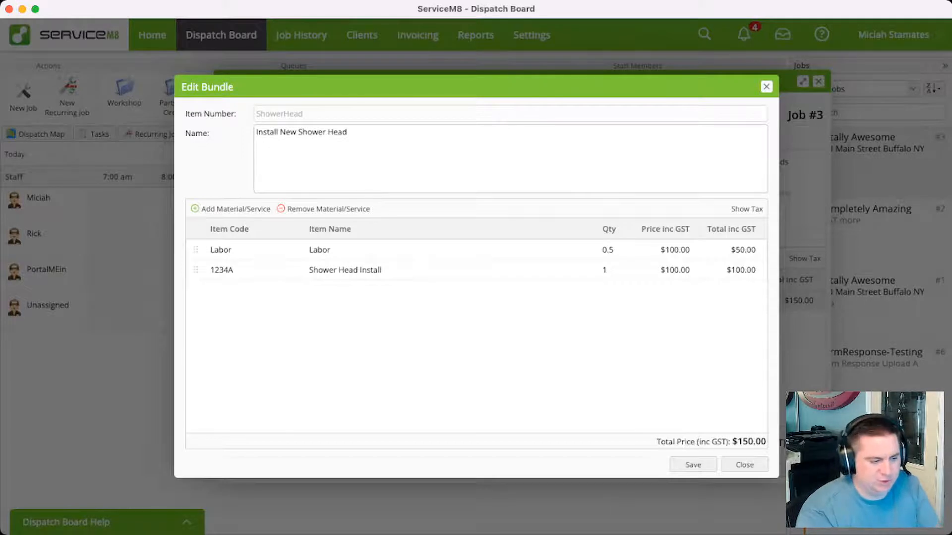
{"action": "left_click", "coordinate": [369, 271]}
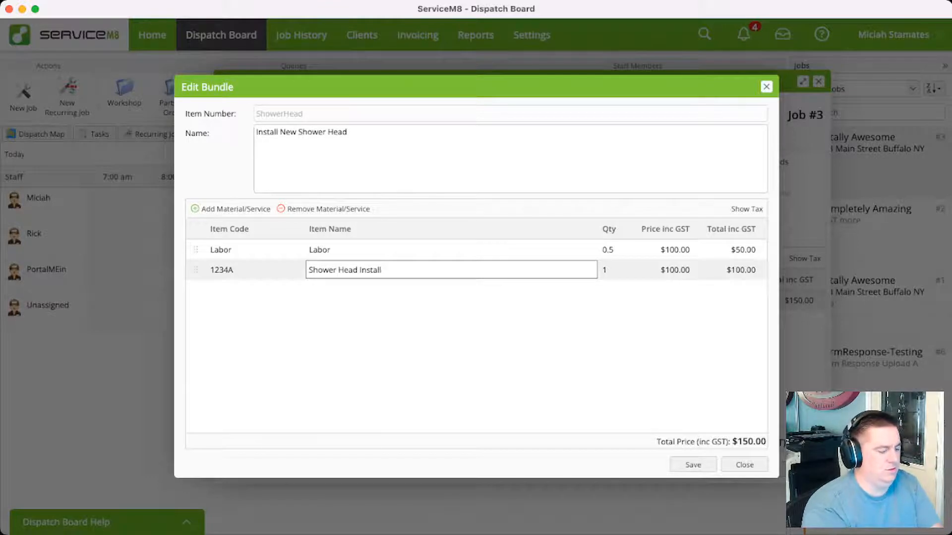
{"action": "left_click", "coordinate": [338, 270]}
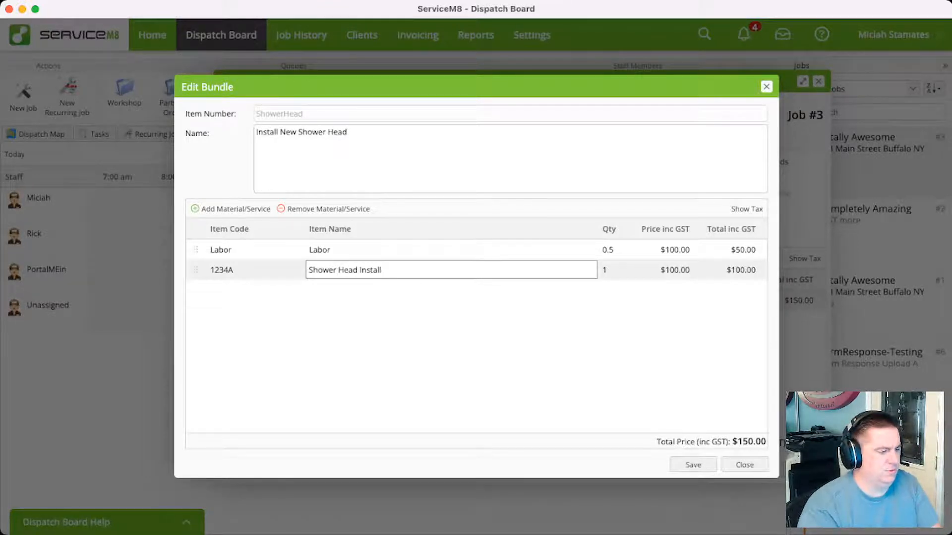
{"action": "key", "text": "Return"}
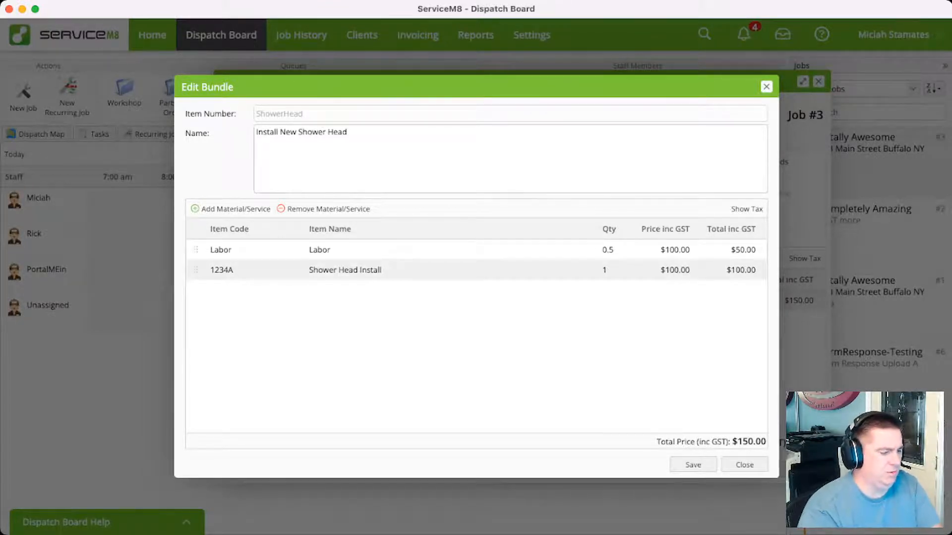
{"action": "left_click", "coordinate": [345, 271]}
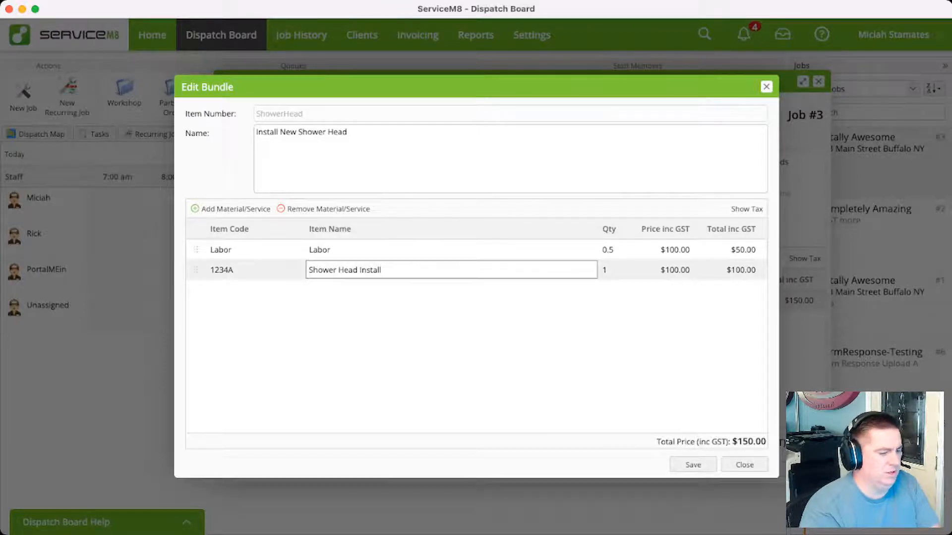
{"action": "key", "text": "Return"}
{"action": "double_click", "coordinate": [371, 270]}
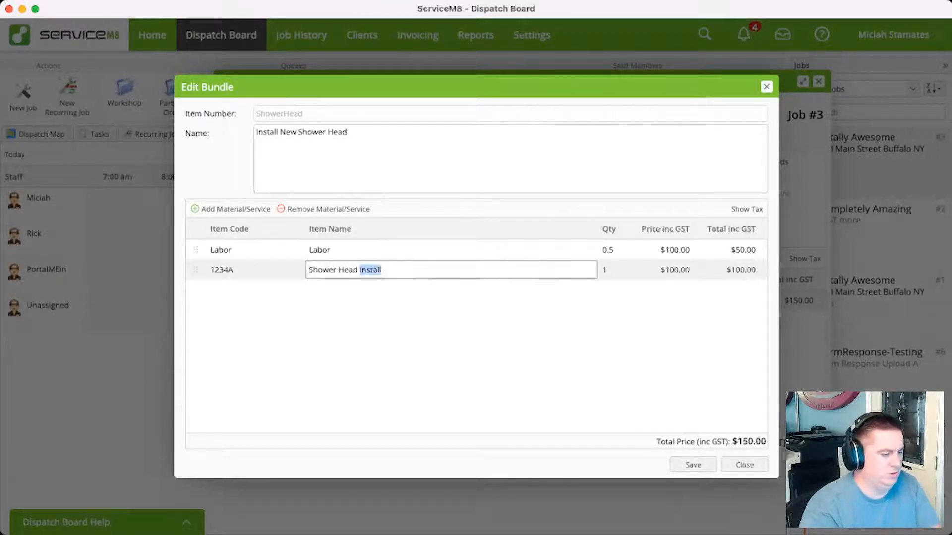
{"action": "key", "text": "Return"}
{"action": "left_click", "coordinate": [381, 270]}
{"action": "left_click", "coordinate": [381, 270]}
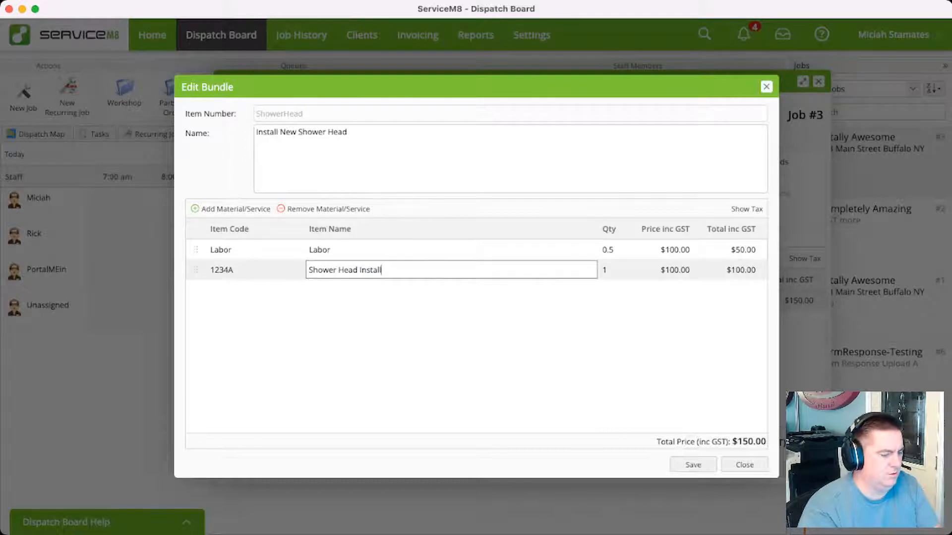
{"action": "key", "text": "Return"}
{"action": "left_click", "coordinate": [382, 270]}
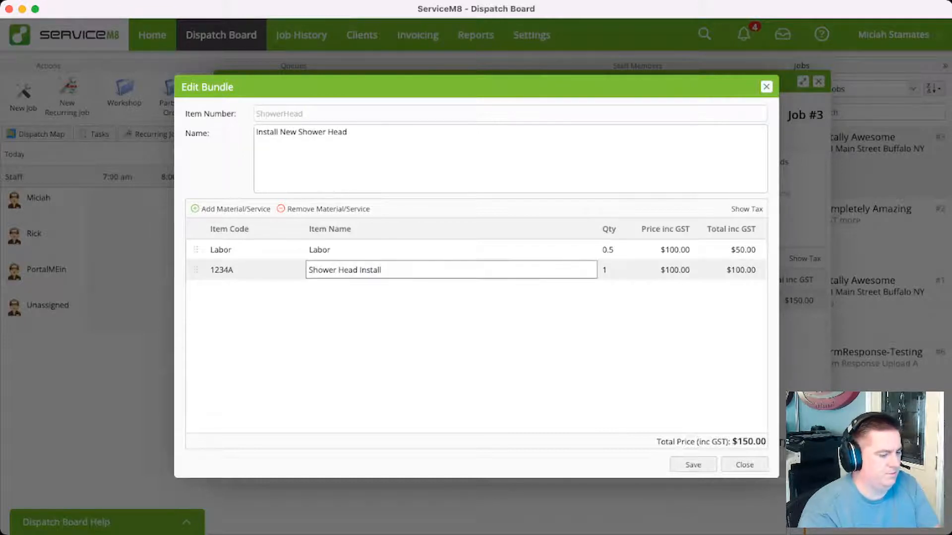
{"action": "key", "text": "Return"}
{"action": "left_click", "coordinate": [381, 270]}
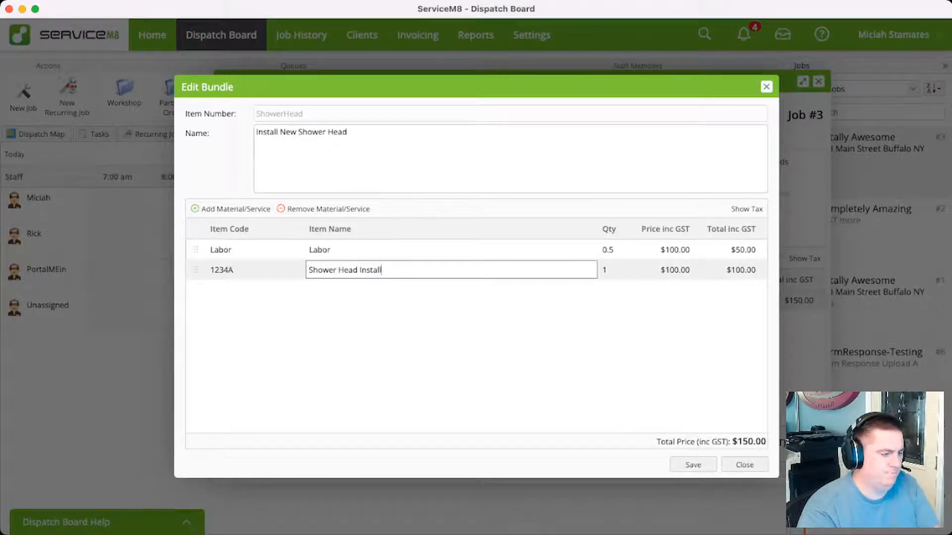
{"action": "triple_click", "coordinate": [381, 270]}
{"action": "left_click", "coordinate": [382, 270]}
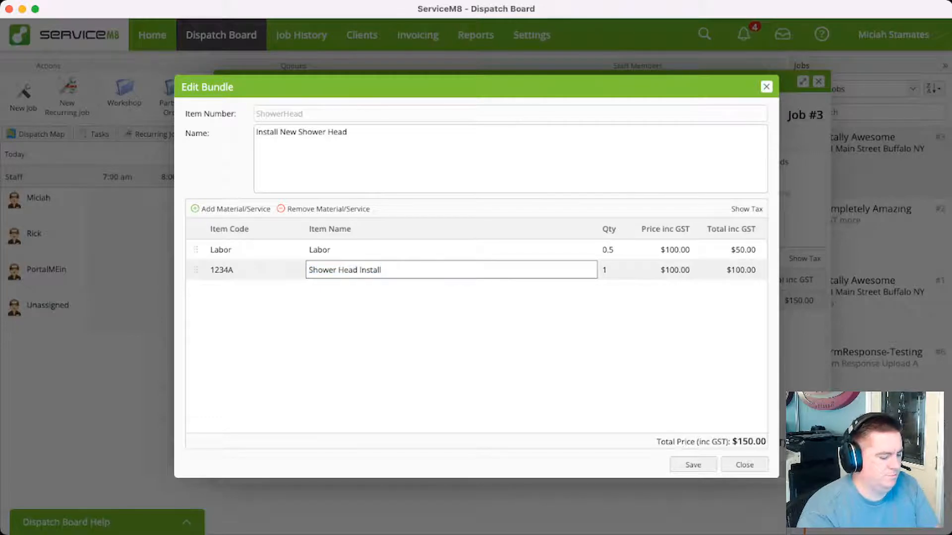
{"action": "key", "text": "Return"}
{"action": "left_click", "coordinate": [345, 271]}
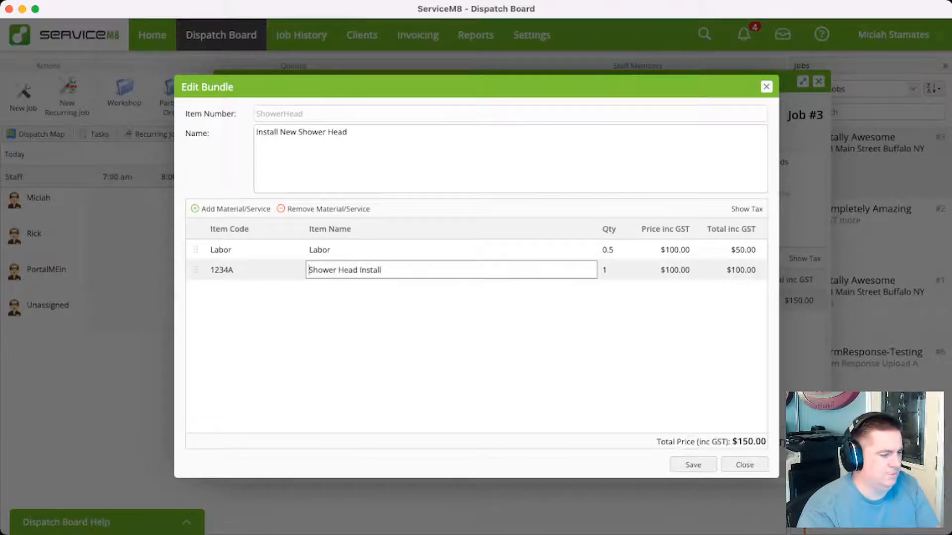
{"action": "key", "text": "Return"}
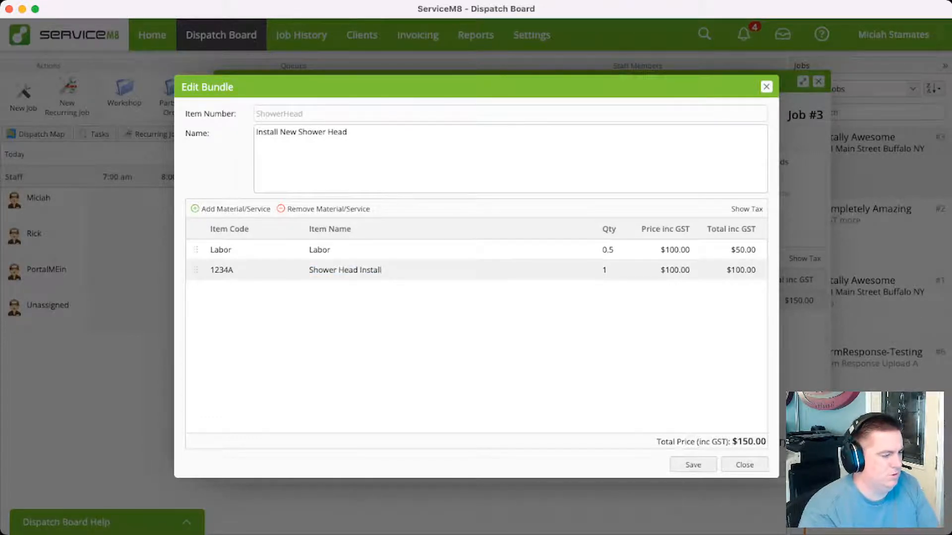
{"action": "left_click", "coordinate": [766, 87]}
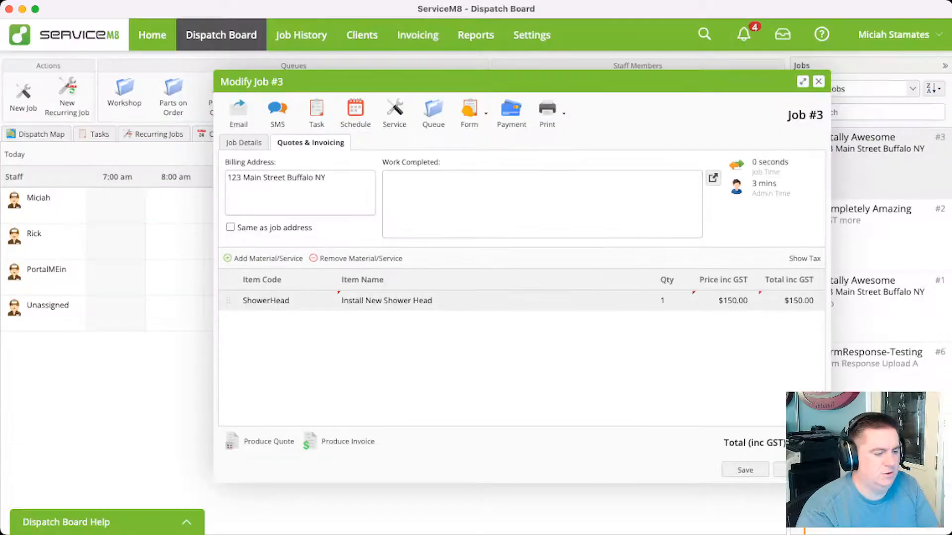
Try editing the item name of the ShowerHead line directly in the job's quote
{"action": "left_click", "coordinate": [436, 300]}
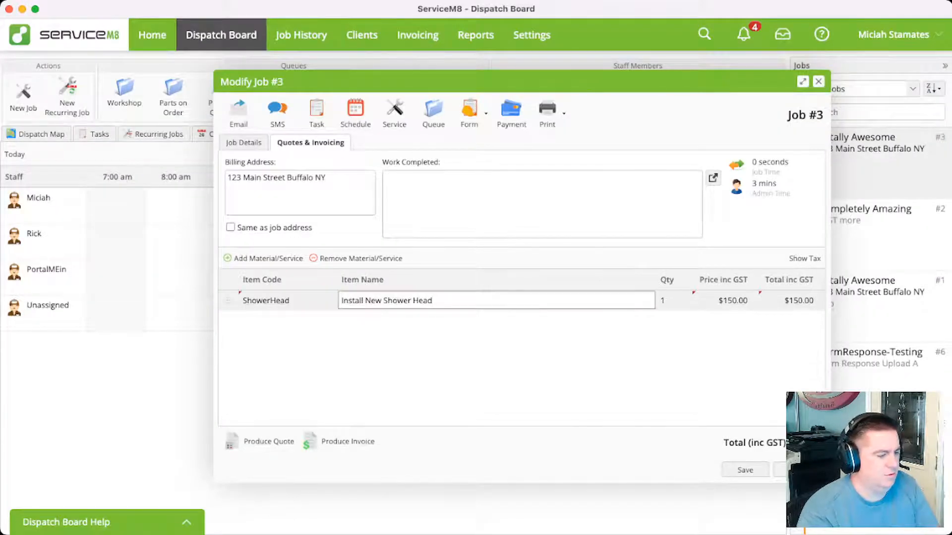
{"action": "key", "text": "Return"}
{"action": "double_click", "coordinate": [441, 301]}
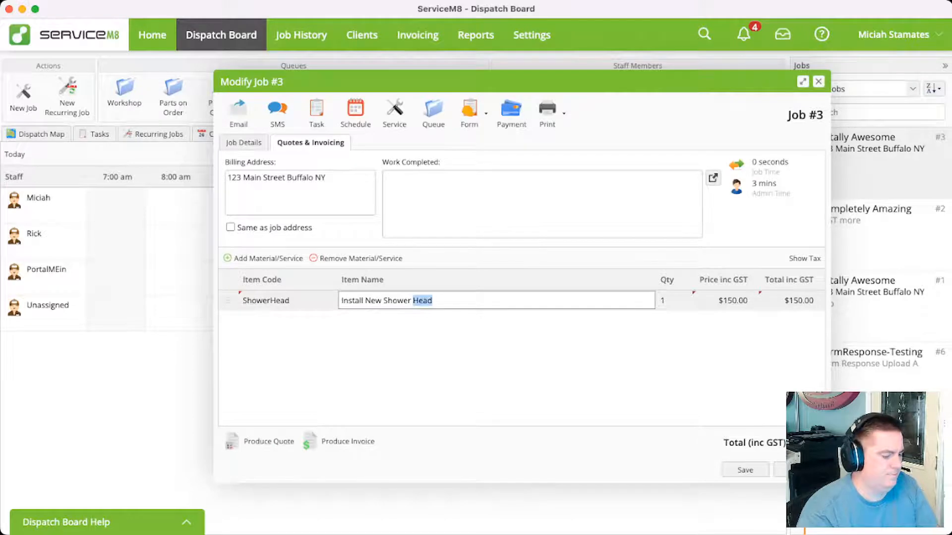
{"action": "left_click", "coordinate": [441, 300]}
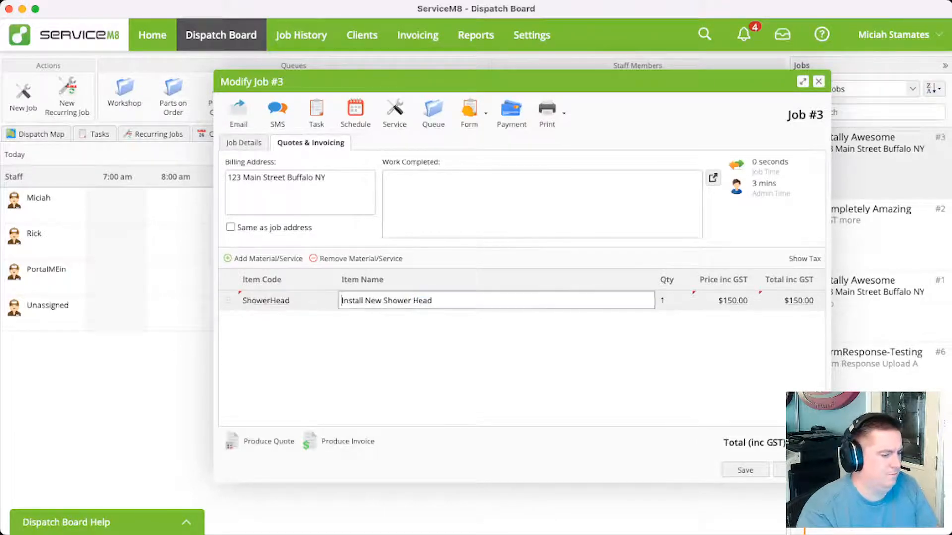
{"action": "key", "text": "Return"}
{"action": "double_click", "coordinate": [427, 300]}
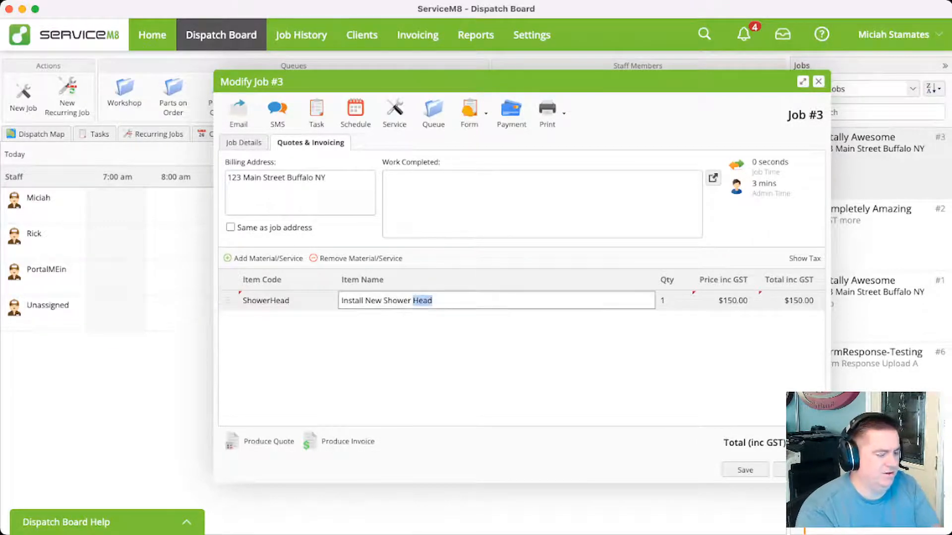
{"action": "left_click", "coordinate": [433, 300]}
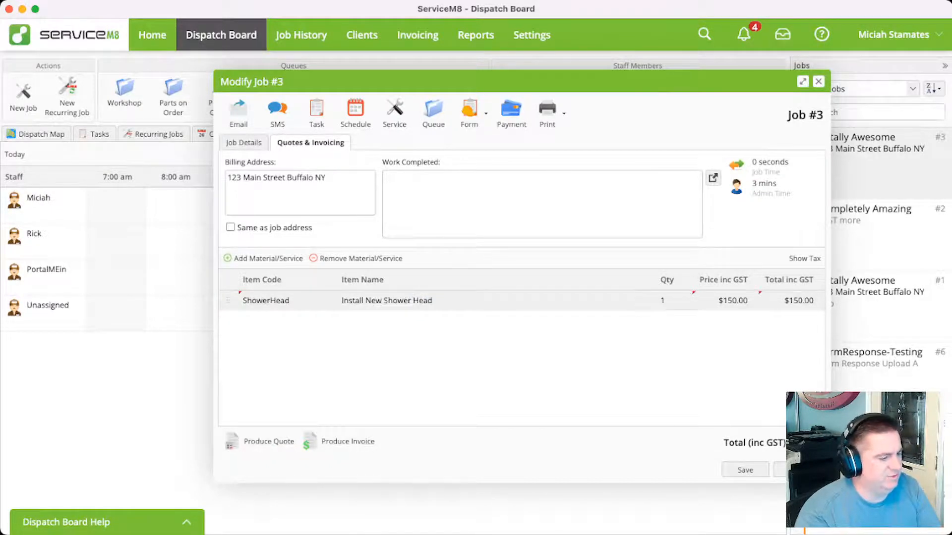
Add the 1234A Shower Head Install material to the quote, try editing its item name, and remove the line
{"action": "left_click", "coordinate": [263, 259]}
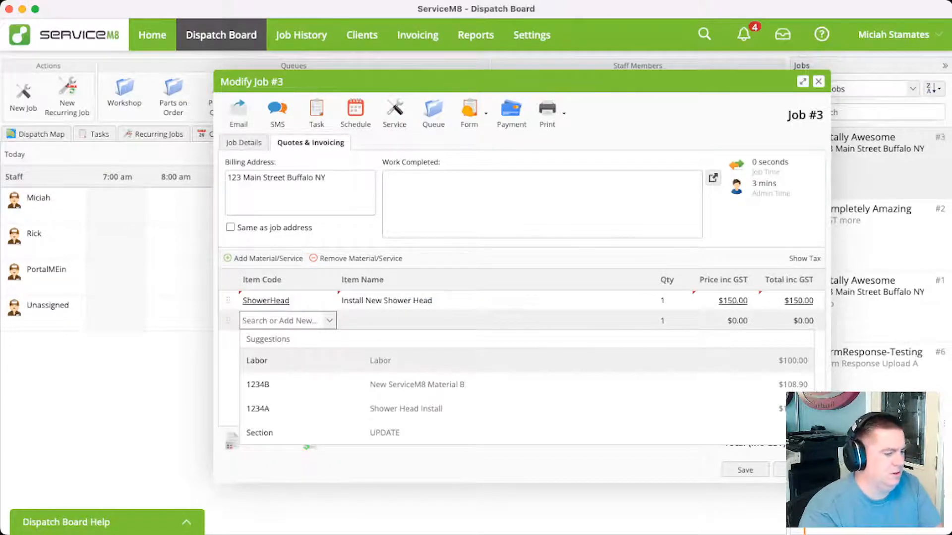
{"action": "left_click", "coordinate": [406, 409]}
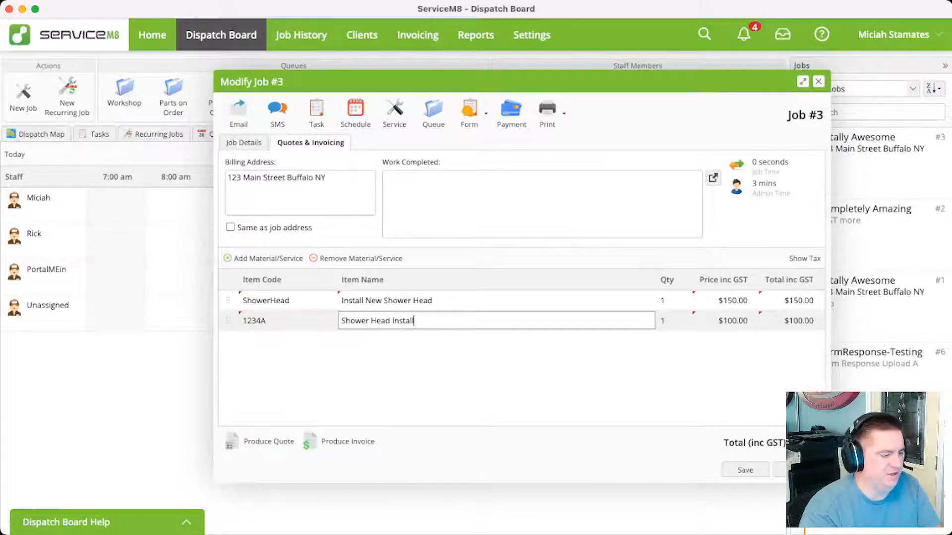
{"action": "left_click", "coordinate": [342, 321]}
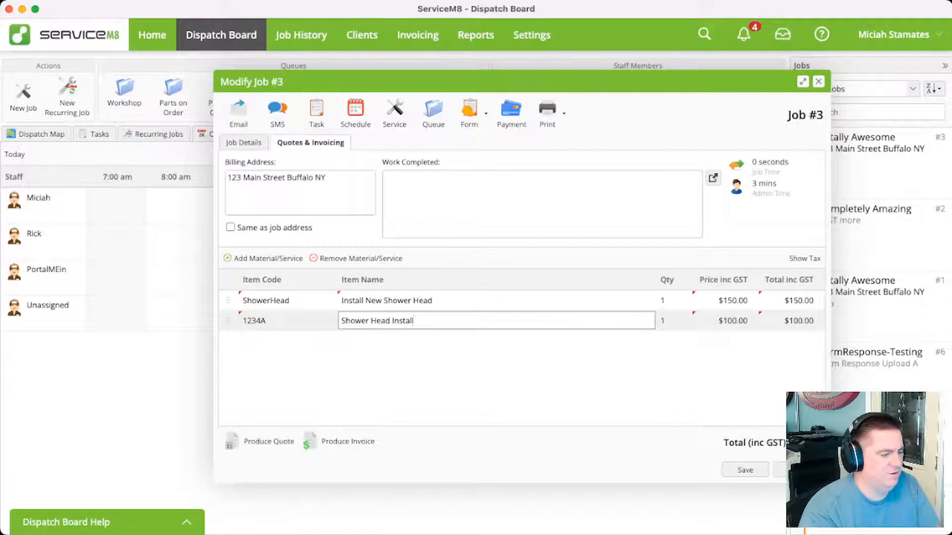
{"action": "left_click", "coordinate": [342, 320]}
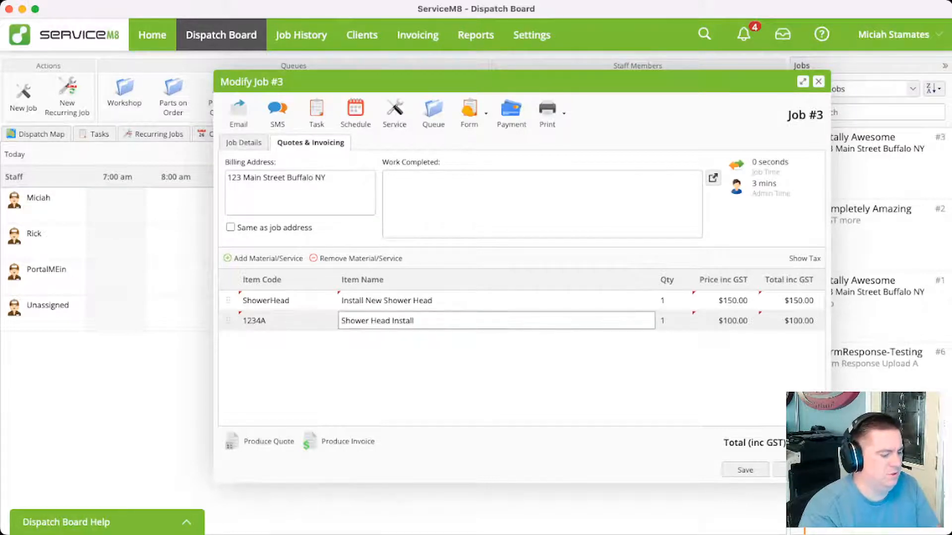
{"action": "key", "text": "Return"}
{"action": "left_click", "coordinate": [377, 320]}
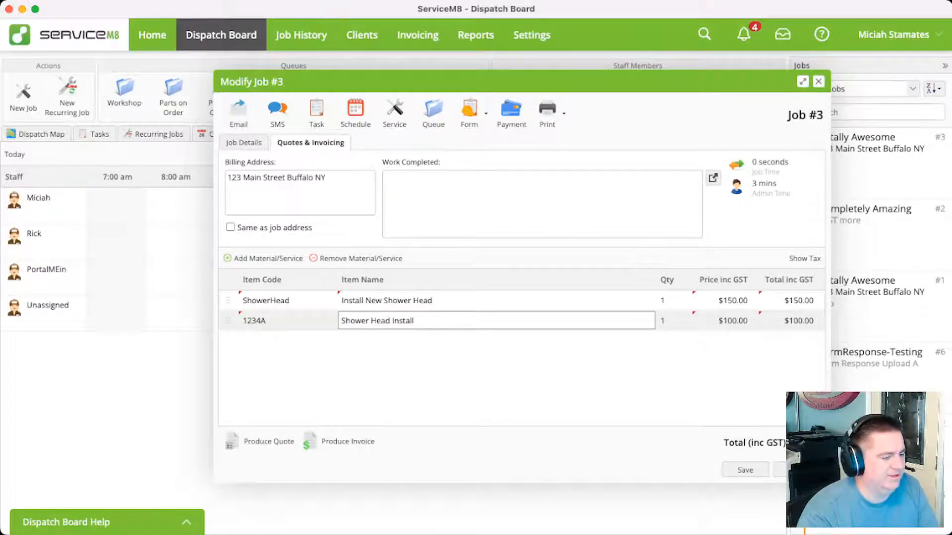
{"action": "key", "text": "Return"}
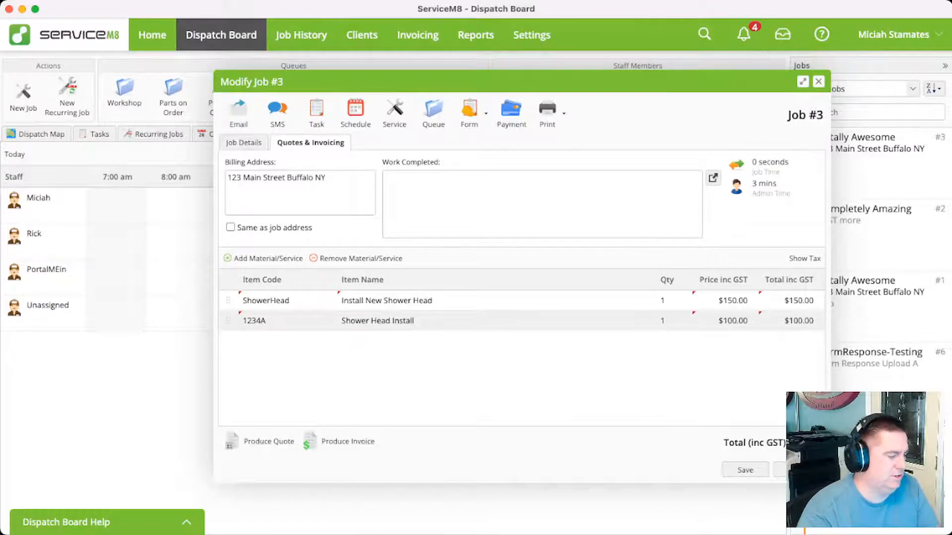
{"action": "left_click", "coordinate": [356, 258]}
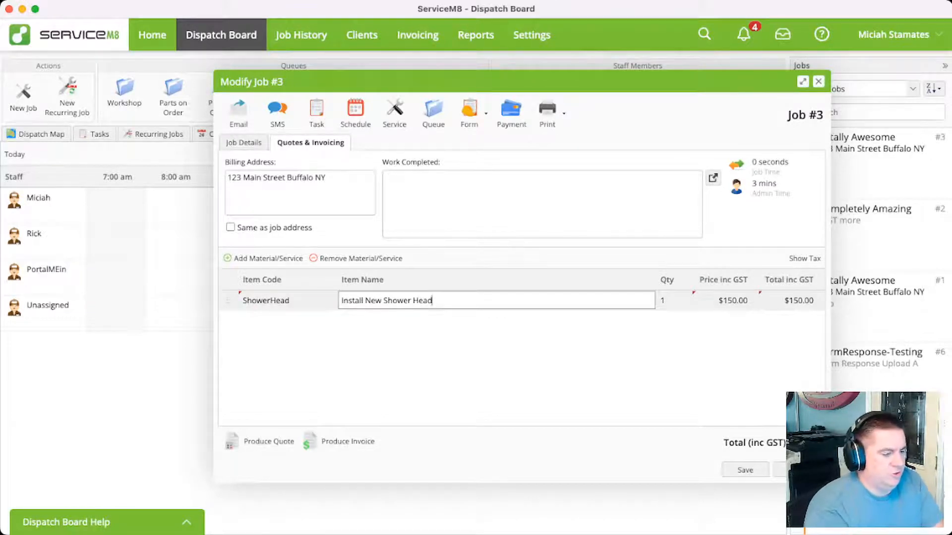
Rename the quote's ShowerHead line as "Install New Shower Head - ACME 1000"
{"action": "type", "text": "- A"}
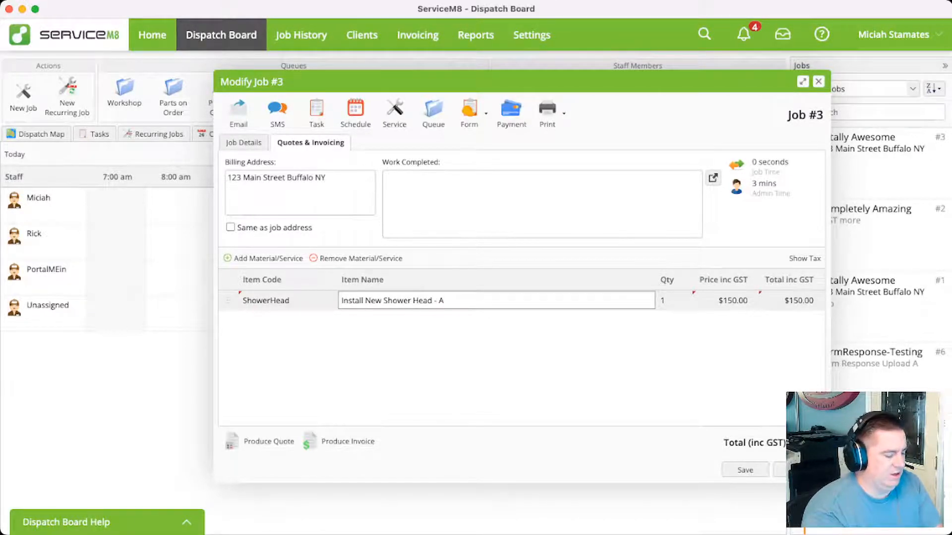
{"action": "type", "text": "ME"}
{"action": "key", "text": "BackSpace"}
{"action": "key", "text": "BackSpace"}
{"action": "type", "text": "CM"}
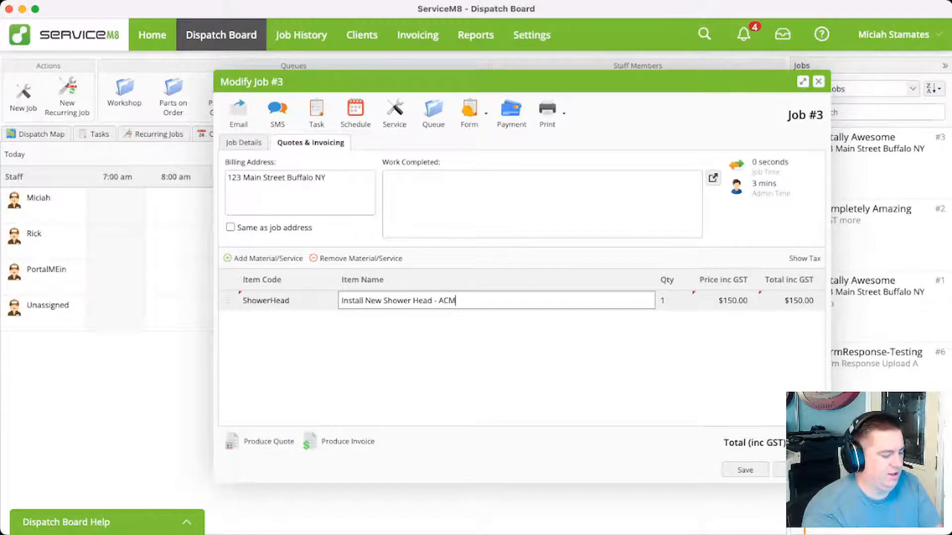
{"action": "type", "text": "E 1000"}
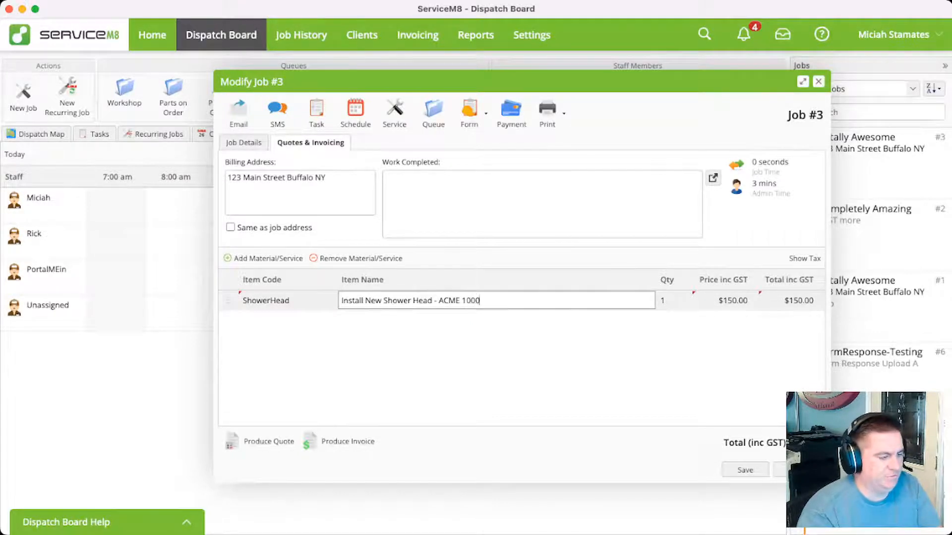
{"action": "key", "text": "Return"}
Rename the 1234A item inside the quote's ShowerHead bundle as "Shower Head Install - Acme 1000"
{"action": "left_click", "coordinate": [266, 301]}
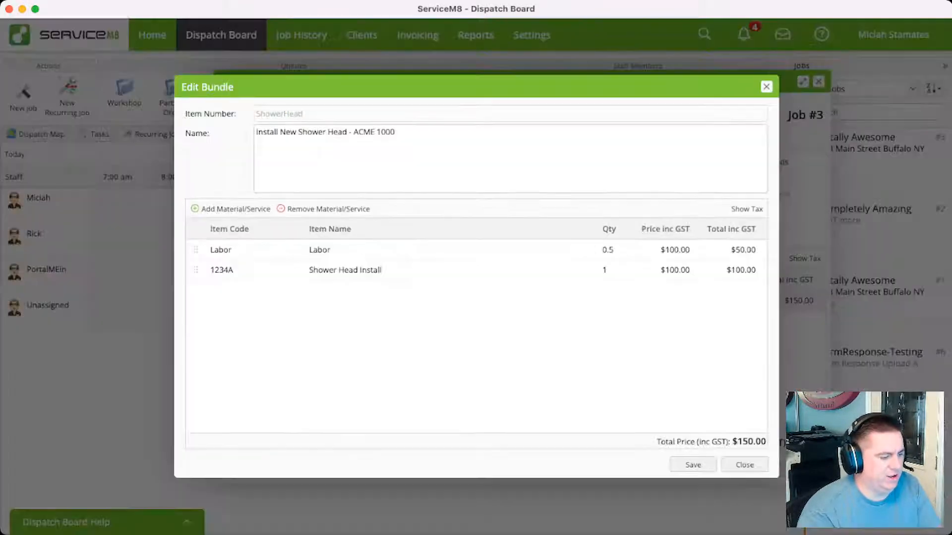
{"action": "left_click", "coordinate": [346, 270]}
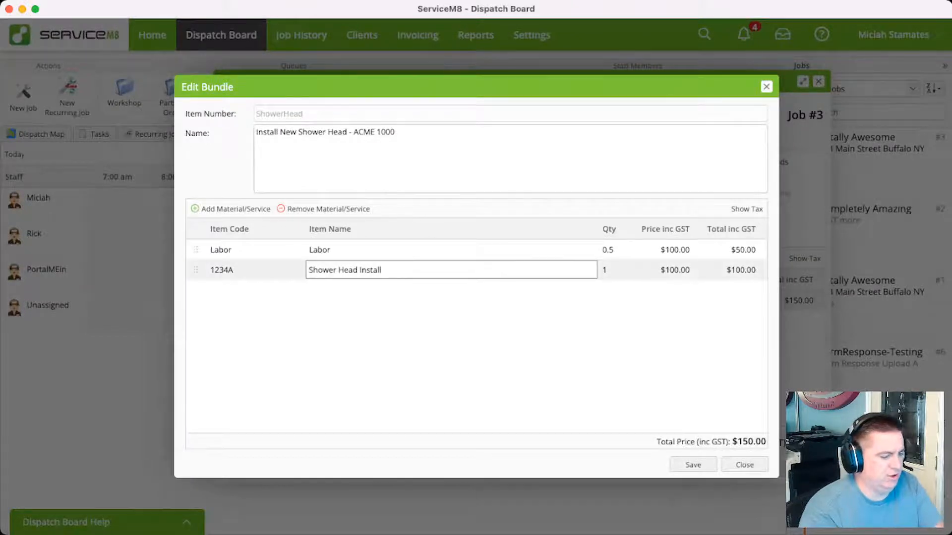
{"action": "type", "text": "- "}
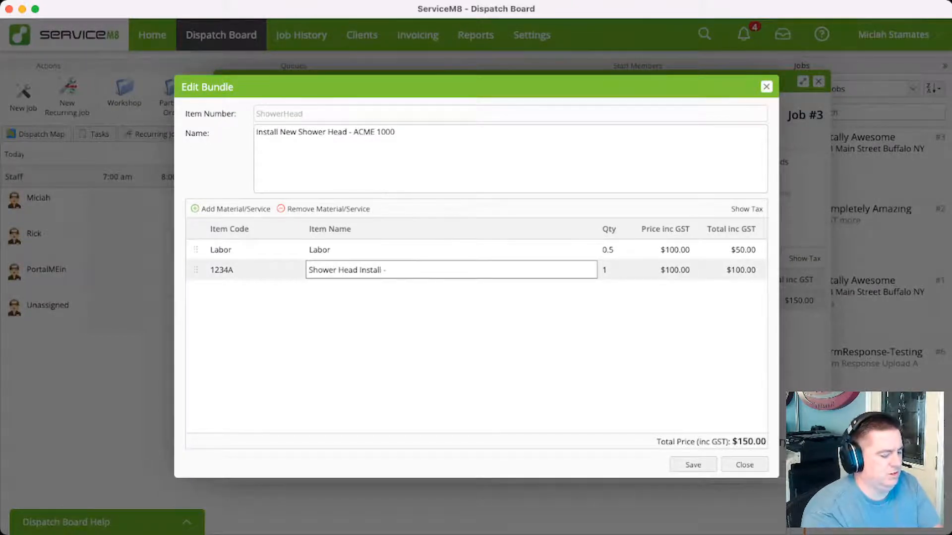
{"action": "type", "text": "Acme 1000"}
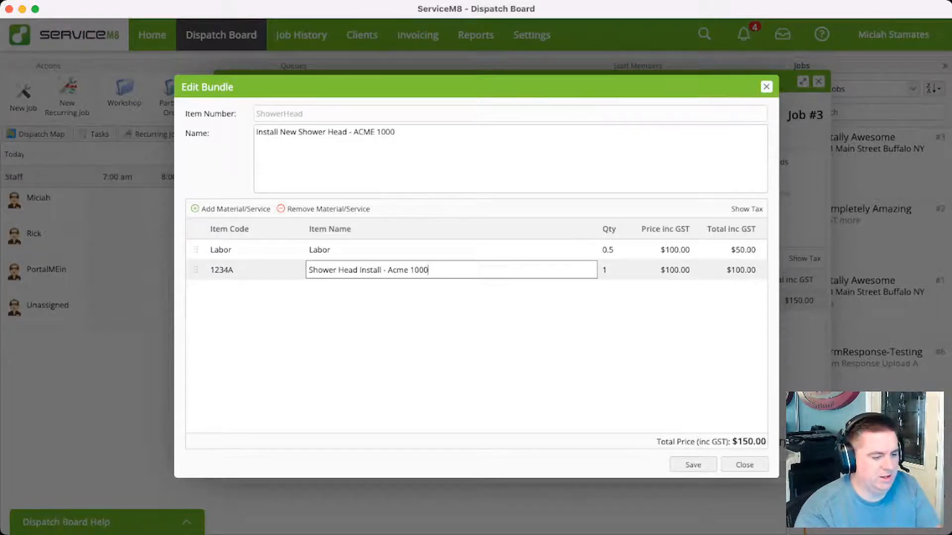
Set the 1234A item's price to 150 inside the quote's ShowerHead bundle, and save both the bundle and the job
{"action": "left_click", "coordinate": [667, 270]}
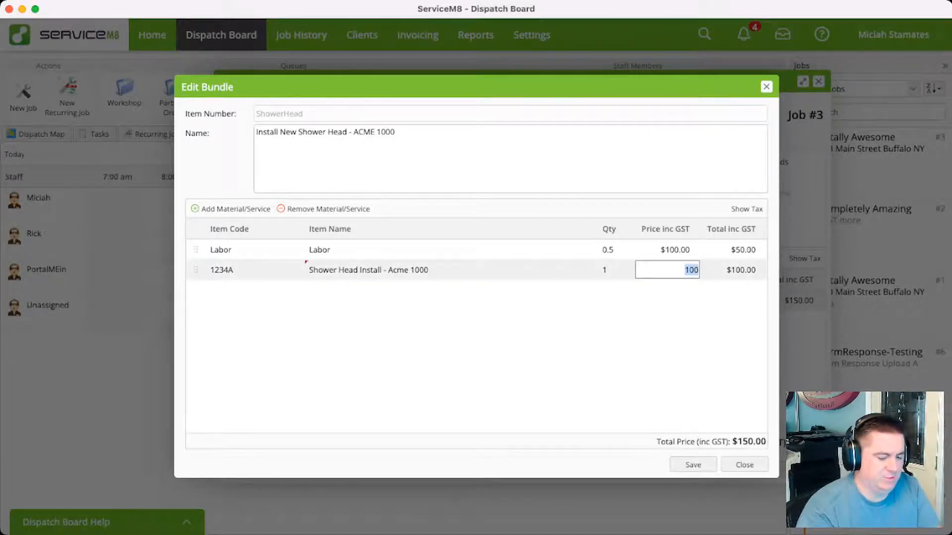
{"action": "type", "text": "1050"}
{"action": "key", "text": "BackSpace"}
{"action": "key", "text": "BackSpace"}
{"action": "key", "text": "BackSpace"}
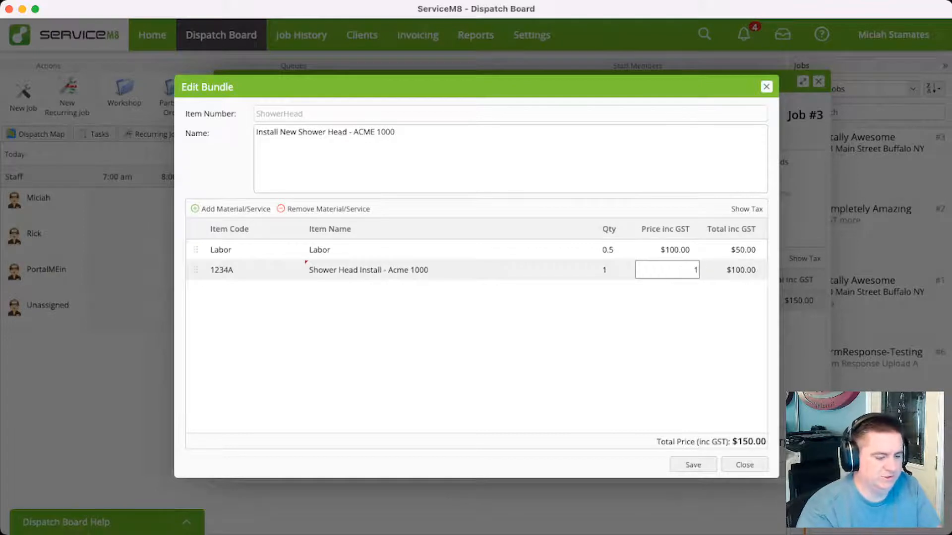
{"action": "type", "text": "50"}
{"action": "key", "text": "Return"}
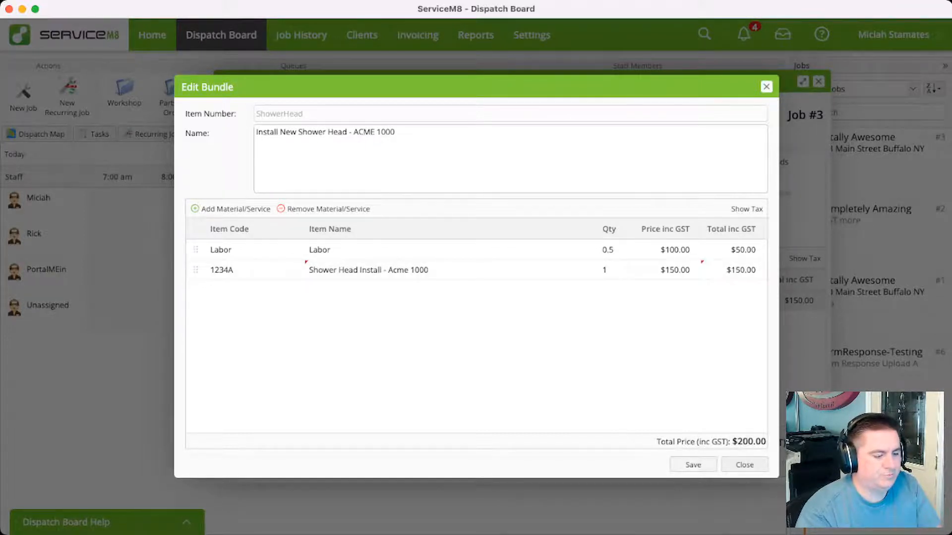
{"action": "left_click", "coordinate": [693, 465]}
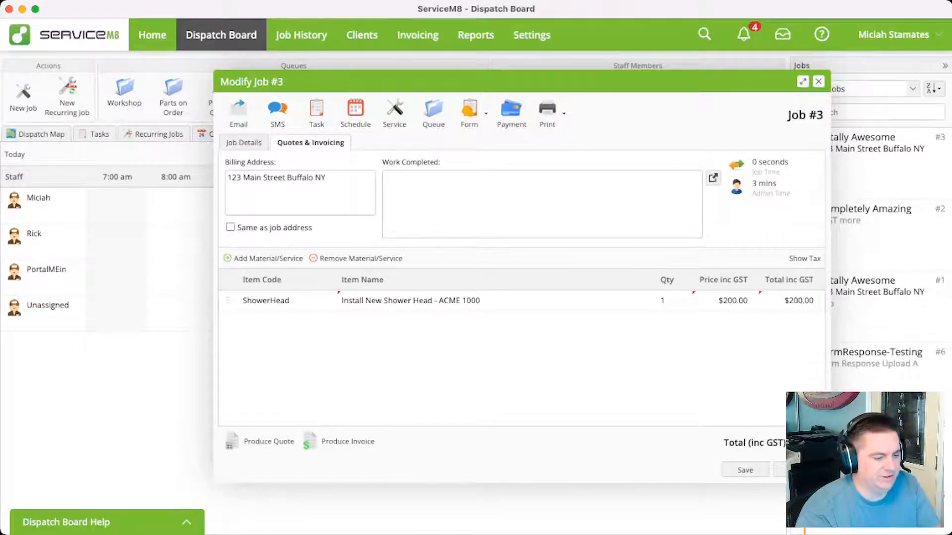
{"action": "left_click", "coordinate": [745, 469]}
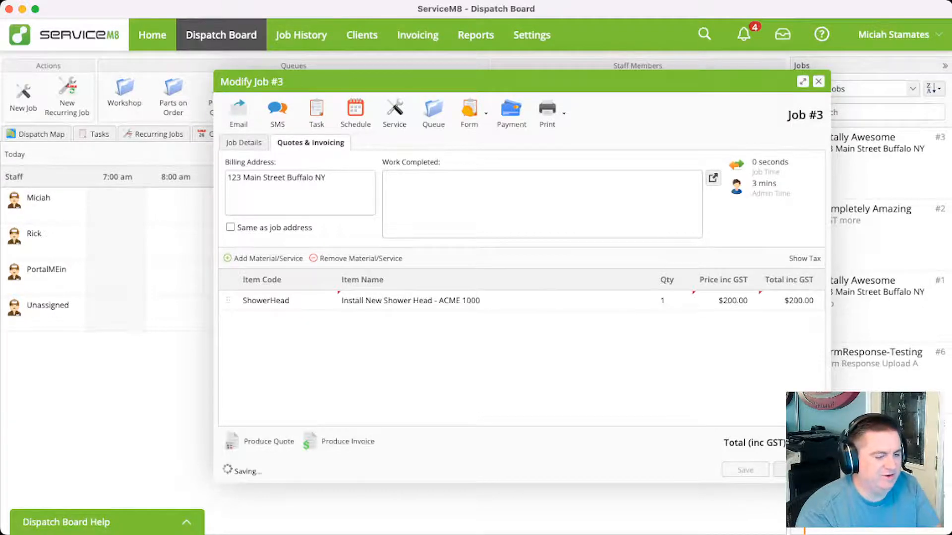
Inspect the item names and prices of the saved ShowerHead bundle in the account's bundle list
{"action": "left_click", "coordinate": [532, 35]}
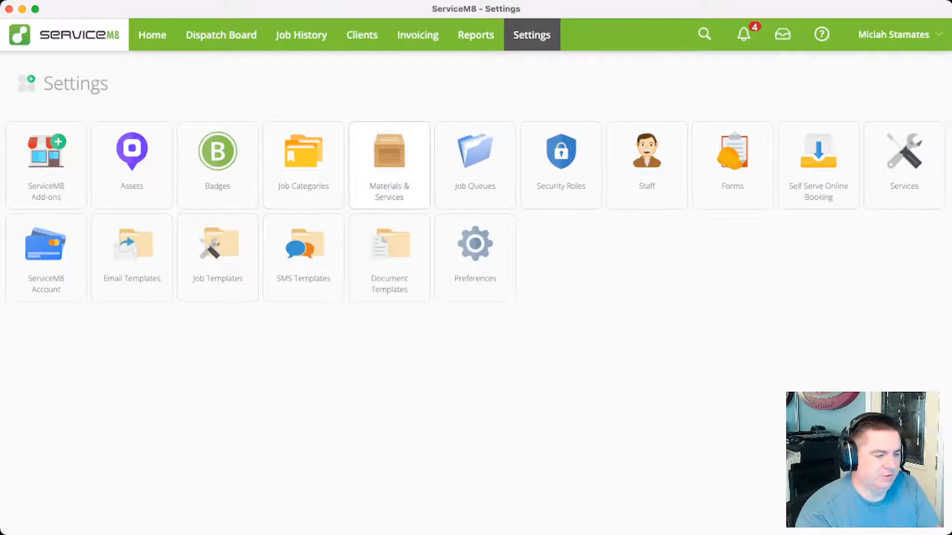
{"action": "left_click", "coordinate": [389, 165]}
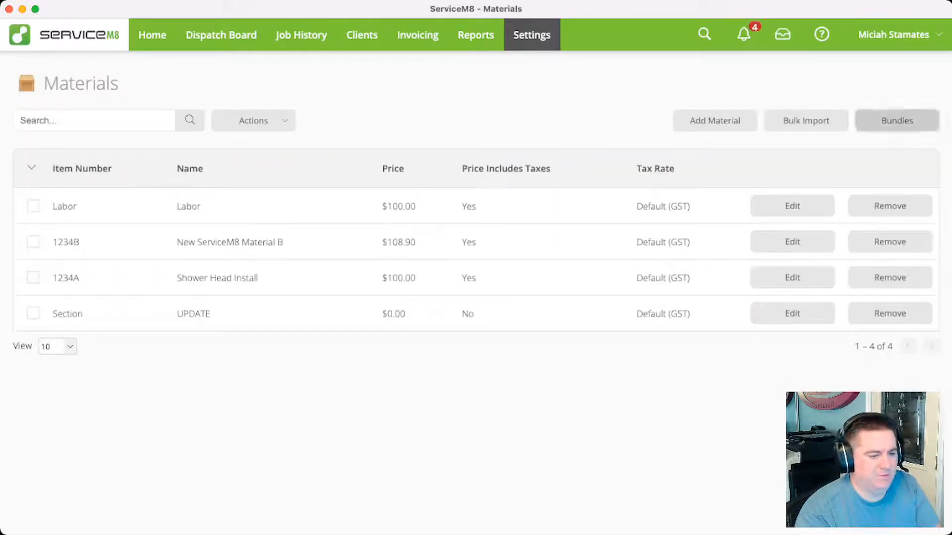
{"action": "left_click", "coordinate": [897, 120]}
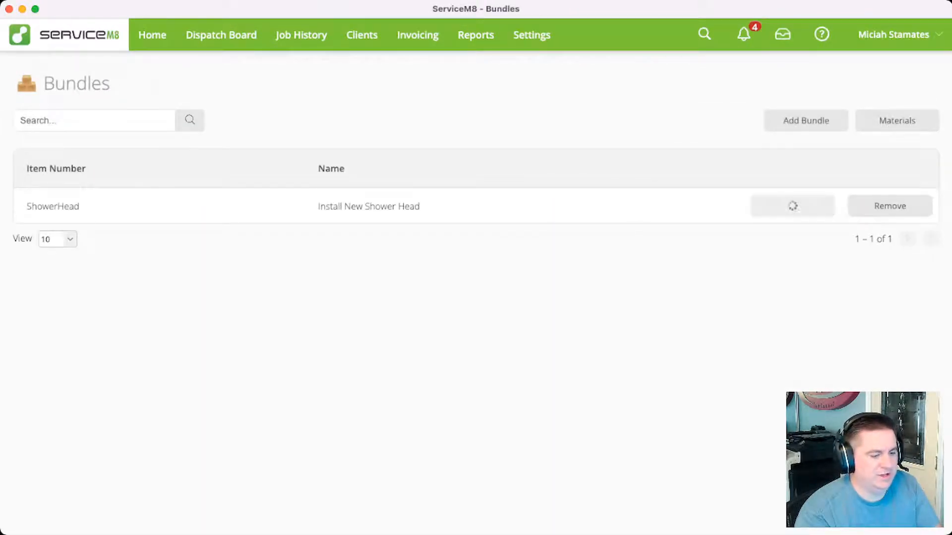
{"action": "left_click", "coordinate": [792, 206]}
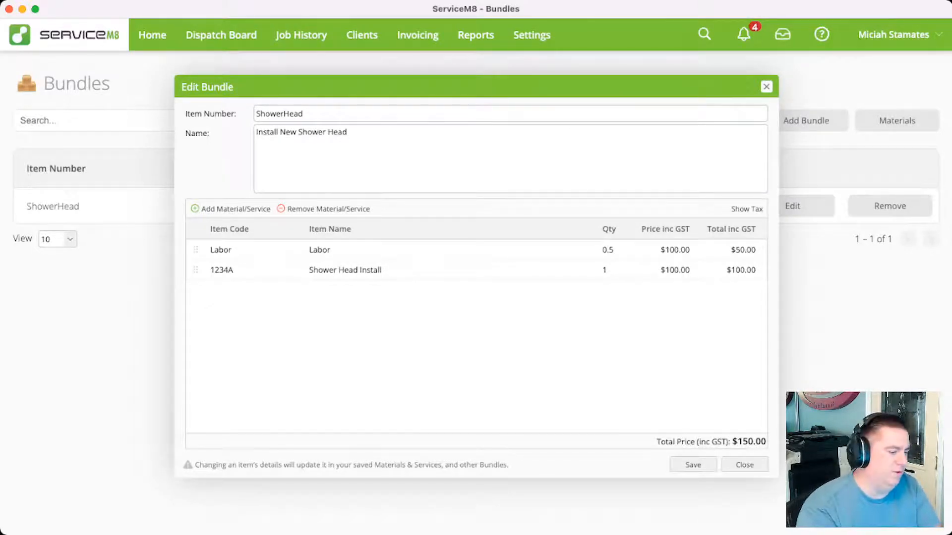
{"action": "left_click", "coordinate": [693, 465]}
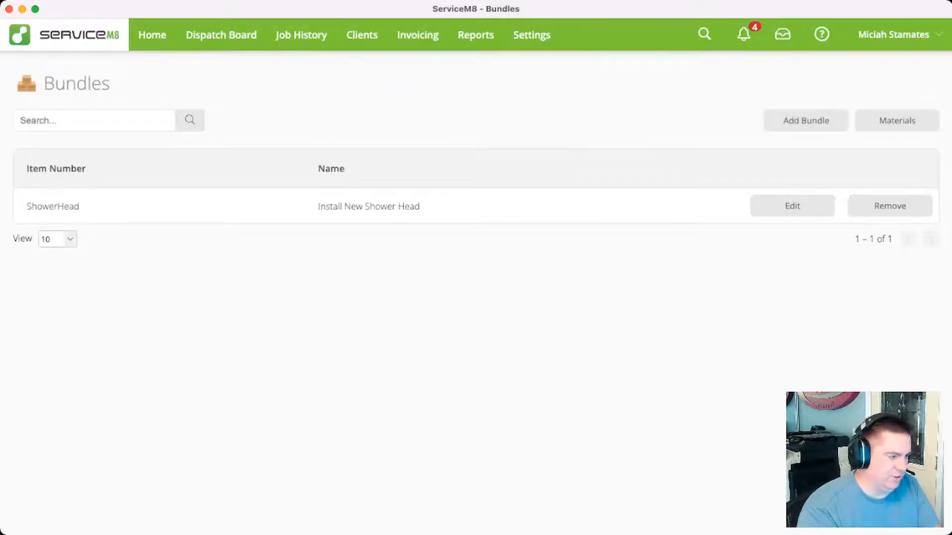
Review the ShowerHead line's name and price in job #3's quote
{"action": "left_click", "coordinate": [221, 34]}
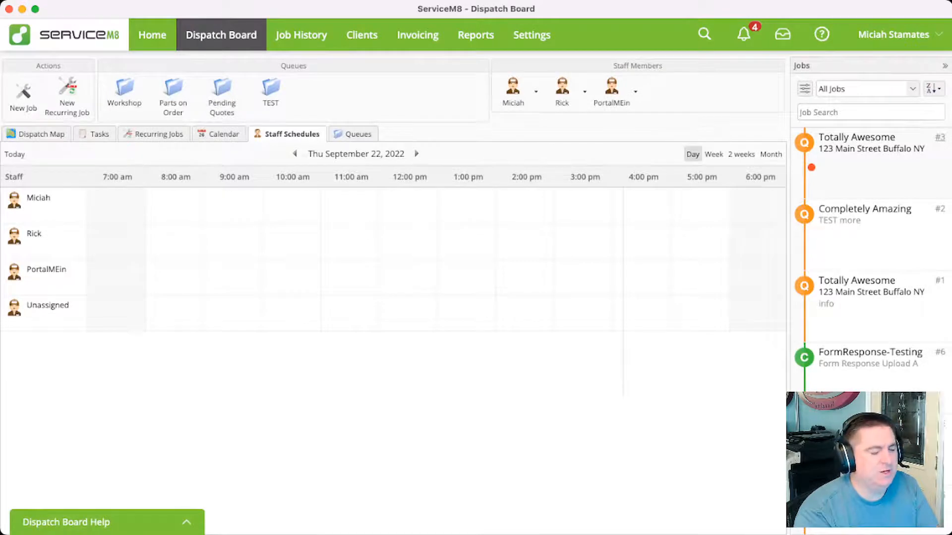
{"action": "left_click", "coordinate": [940, 138]}
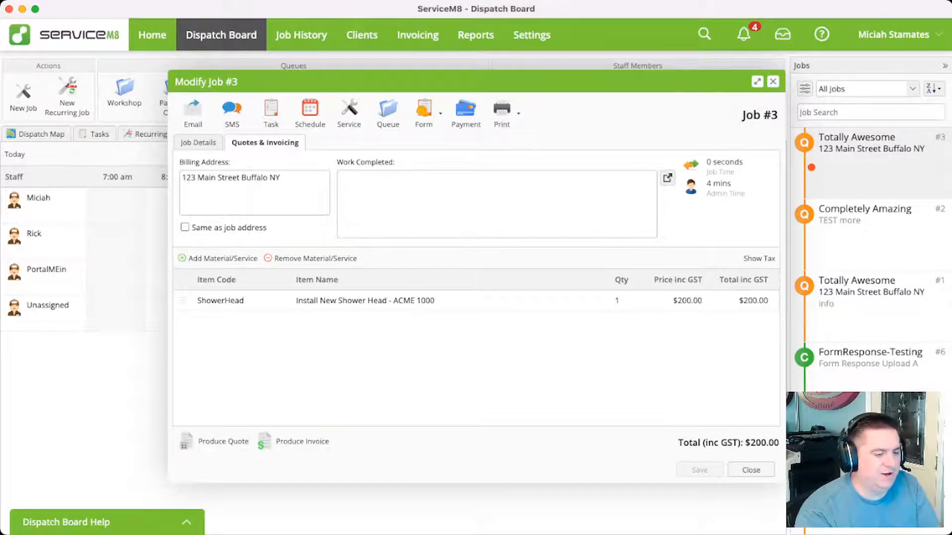
{"action": "left_click", "coordinate": [751, 470]}
Check the master ShowerHead bundle's items again against the customised version in the quote
{"action": "left_click", "coordinate": [530, 36]}
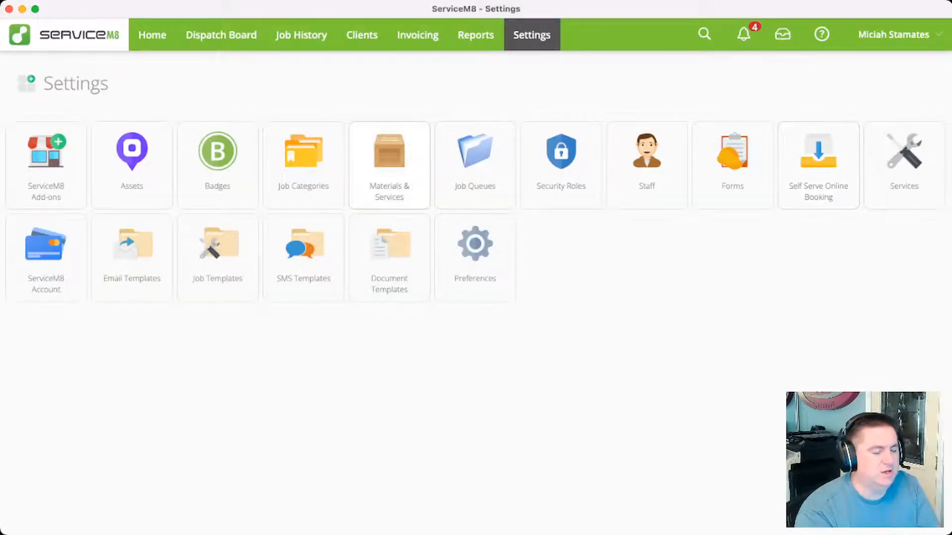
{"action": "left_click", "coordinate": [390, 165]}
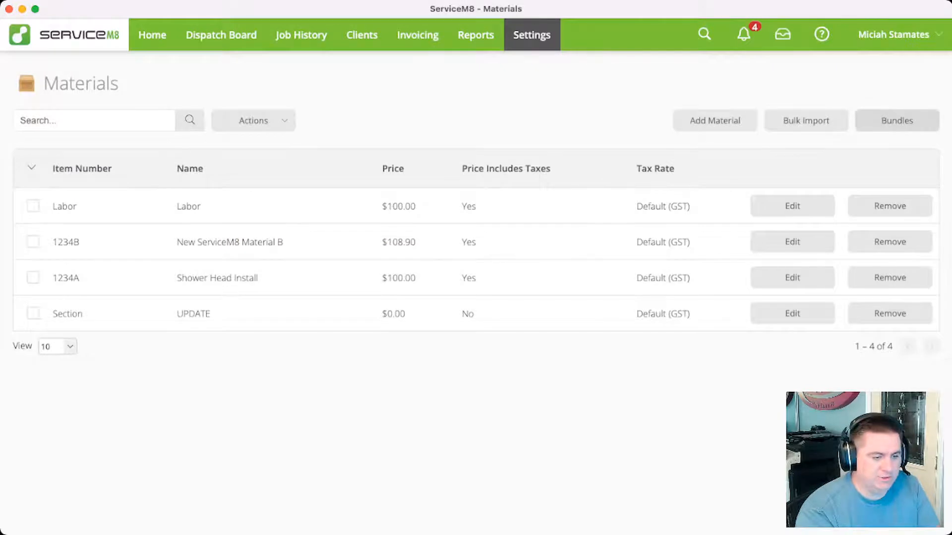
{"action": "left_click", "coordinate": [897, 121]}
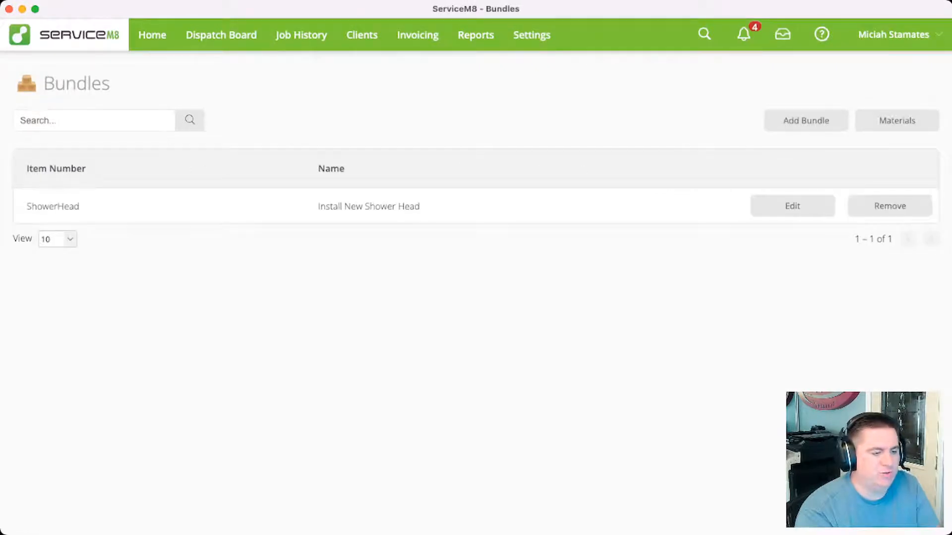
{"action": "left_click", "coordinate": [792, 205]}
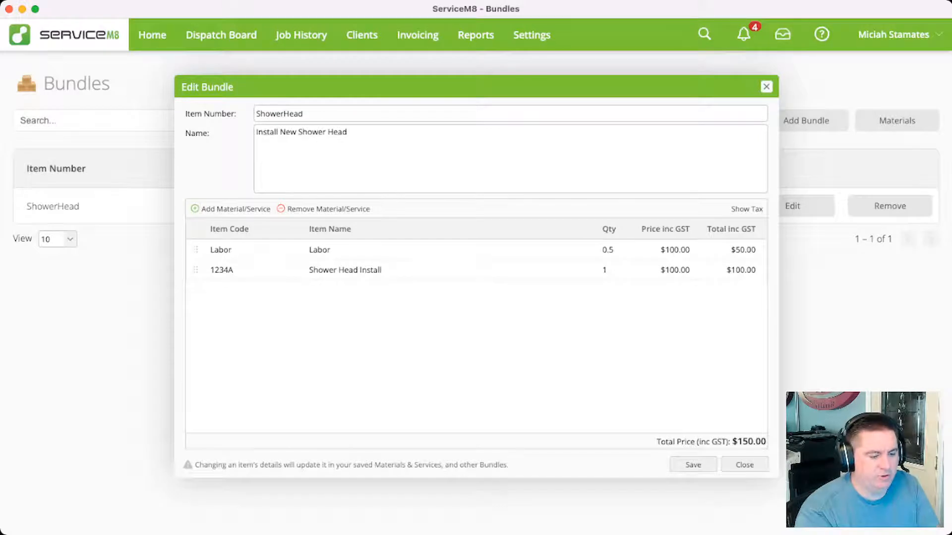
{"action": "left_click", "coordinate": [767, 87]}
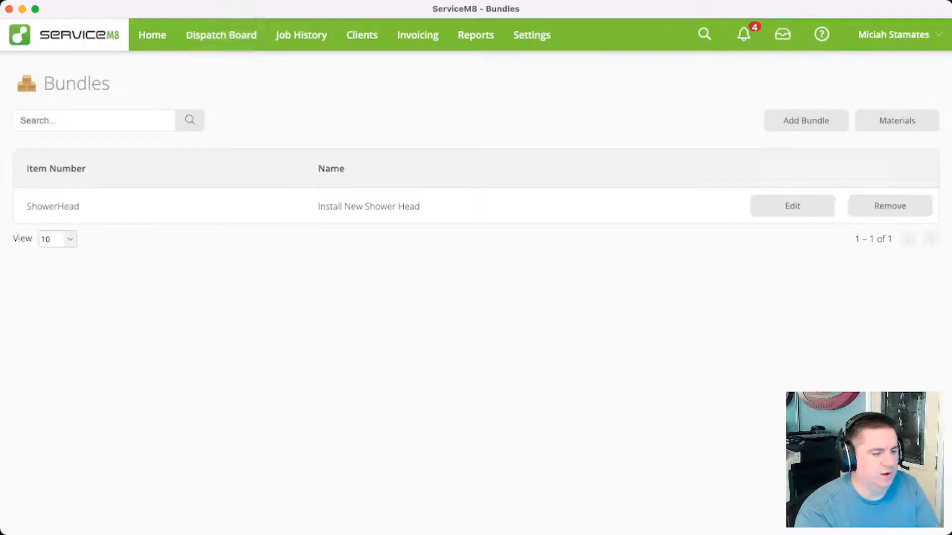
Set the price of the 1234A Shower Head Install material to 125 and save it
{"action": "left_click", "coordinate": [896, 120]}
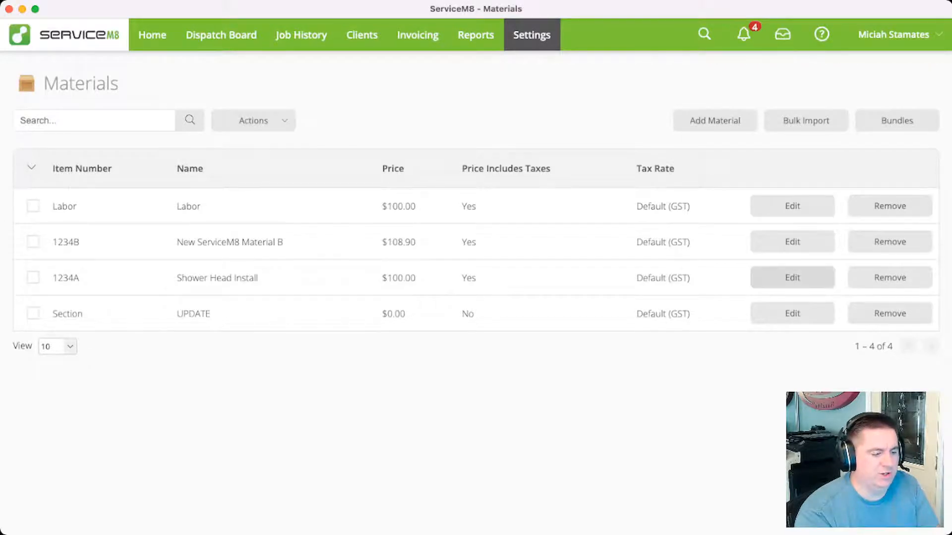
{"action": "left_click", "coordinate": [792, 278]}
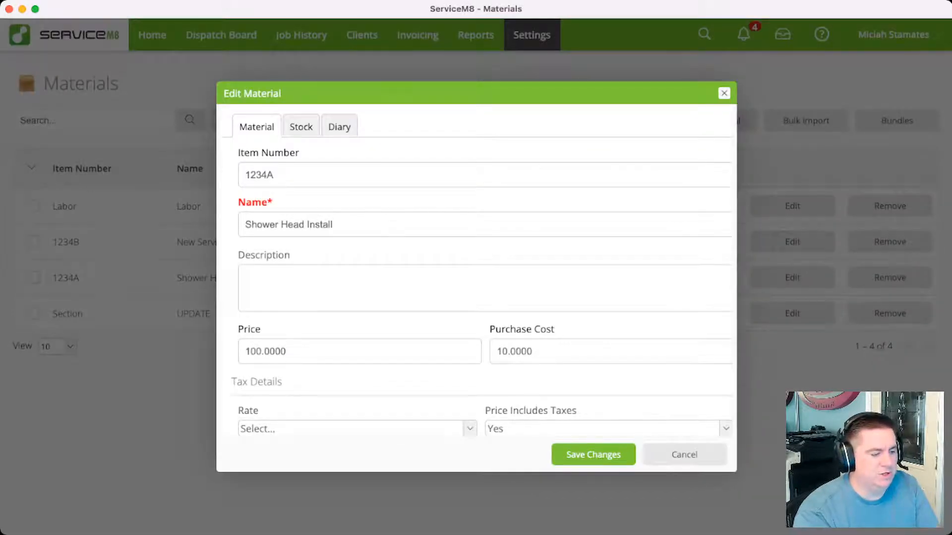
{"action": "double_click", "coordinate": [266, 351]}
{"action": "type", "text": "125"}
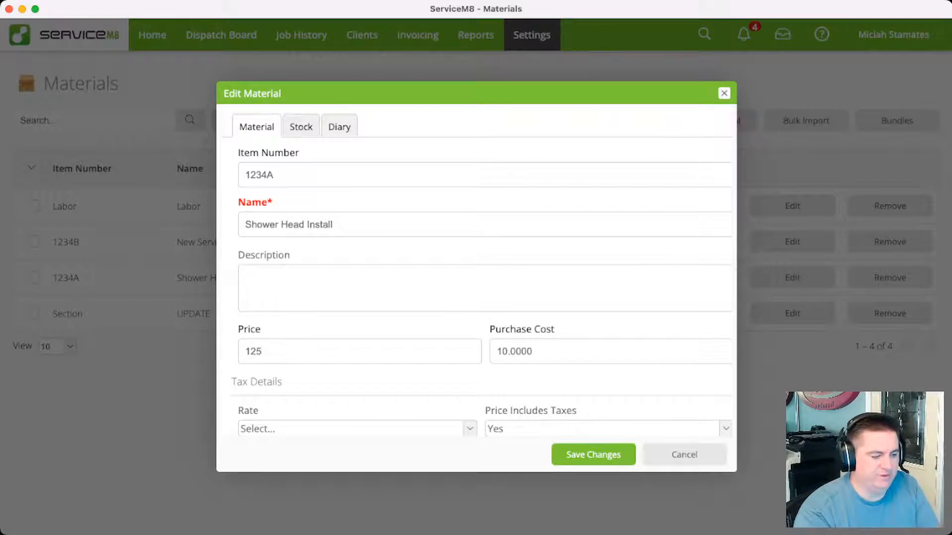
{"action": "left_click", "coordinate": [593, 454]}
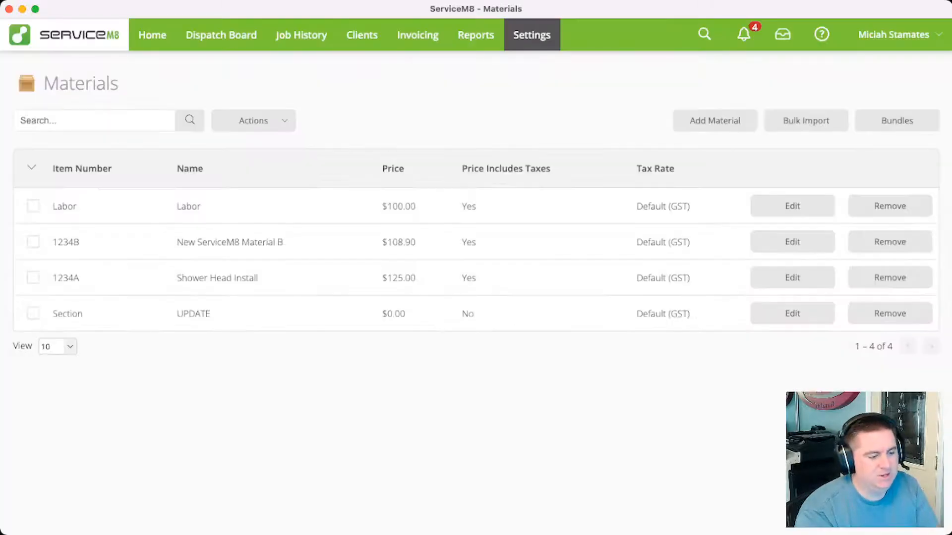
Check the 1234A item's price within the saved ShowerHead bundle
{"action": "left_click", "coordinate": [897, 120]}
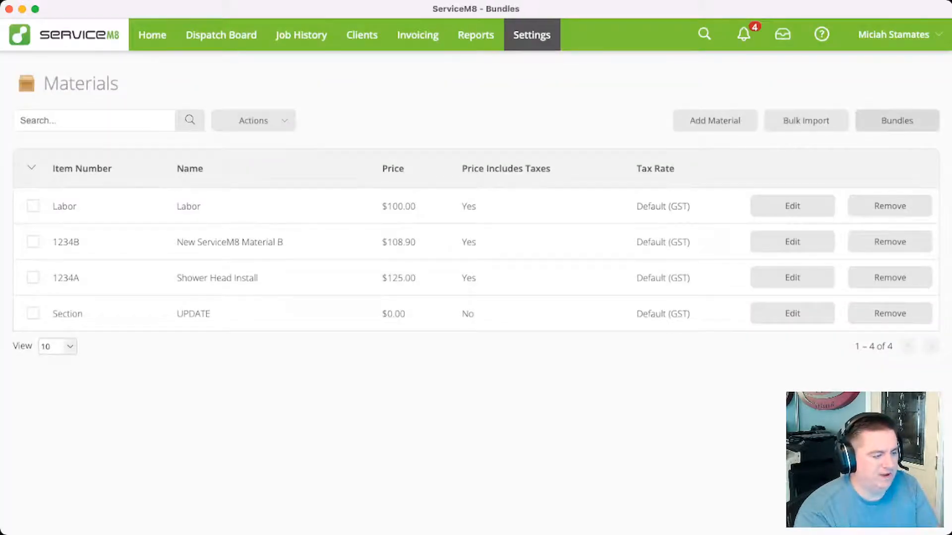
{"action": "left_click", "coordinate": [792, 206]}
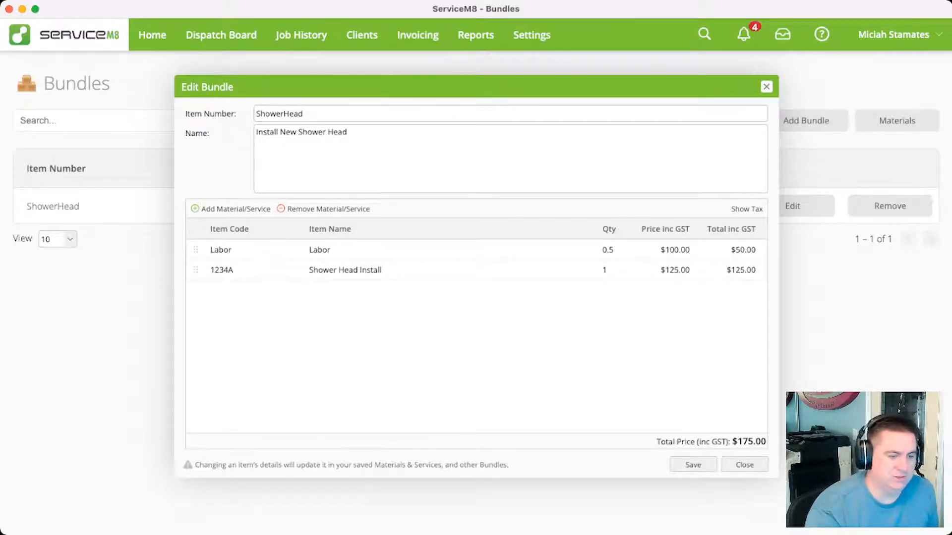
{"action": "left_click", "coordinate": [767, 87]}
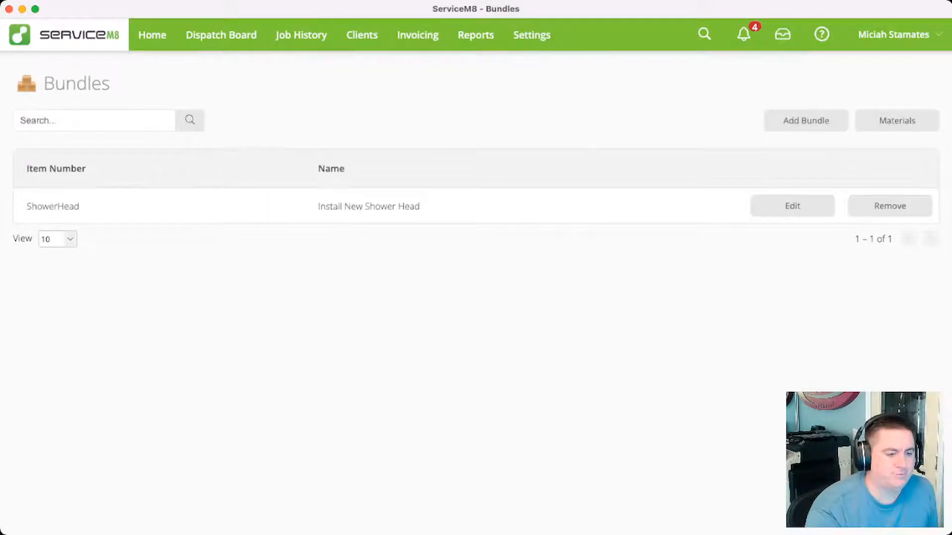
Examine the stock details and inventoried options of the 1234A Shower Head Install material without changing them
{"action": "left_click", "coordinate": [897, 120]}
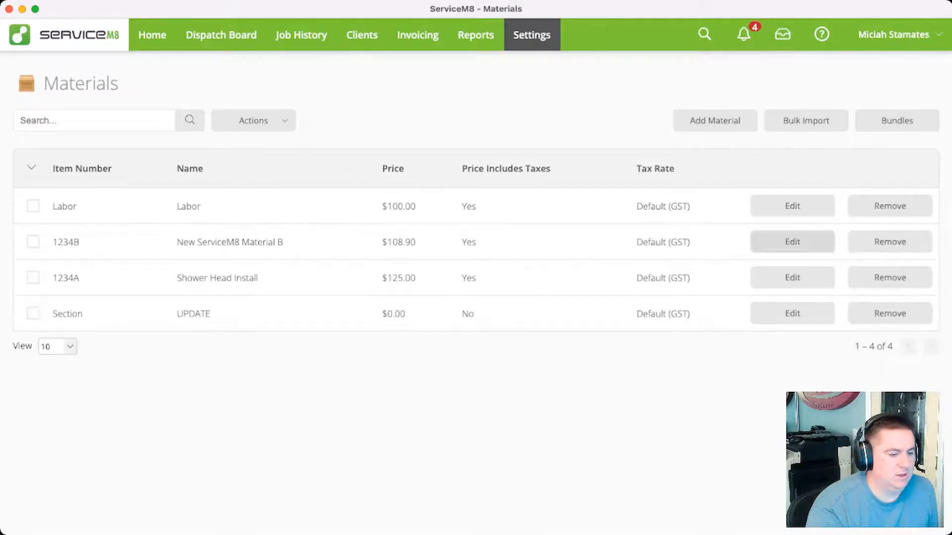
{"action": "left_click", "coordinate": [792, 278]}
{"action": "left_click", "coordinate": [301, 126]}
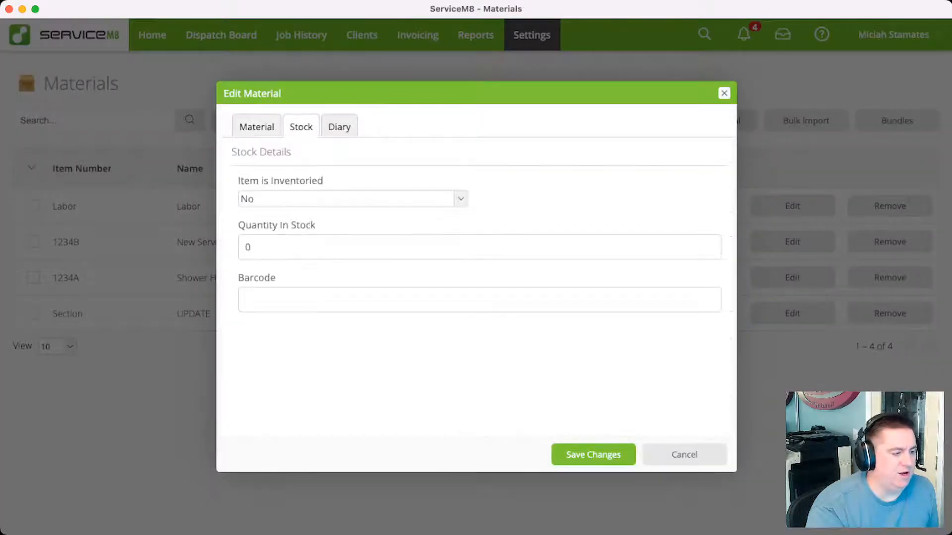
{"action": "left_click", "coordinate": [460, 198]}
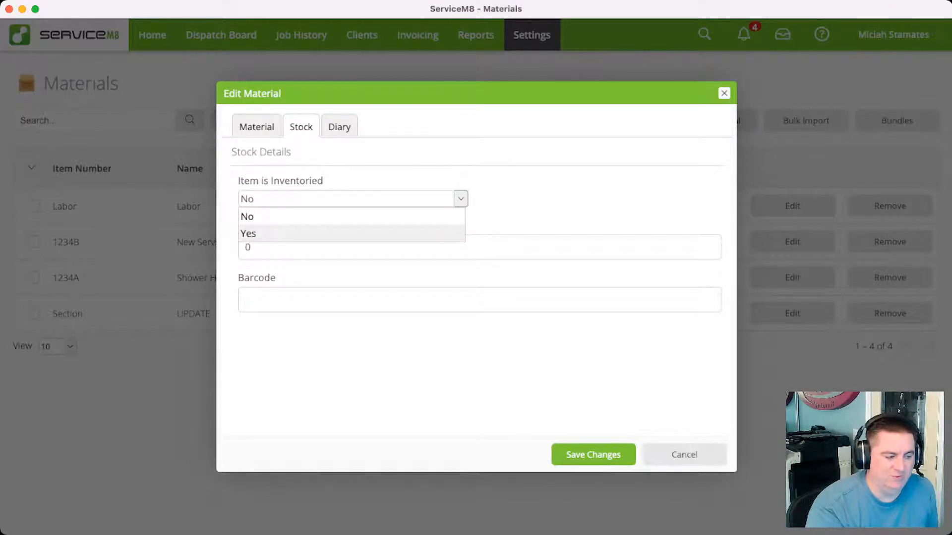
{"action": "left_click", "coordinate": [544, 203]}
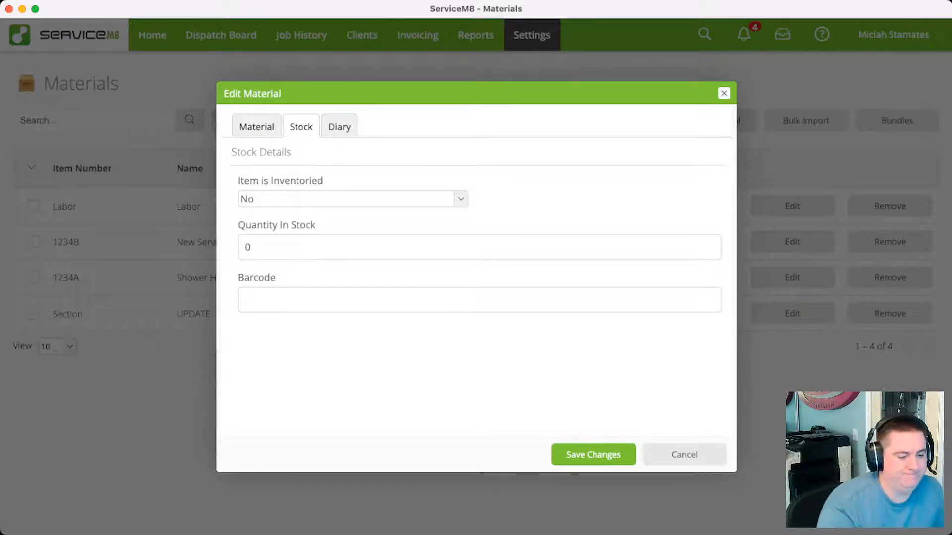
{"action": "left_click", "coordinate": [684, 455]}
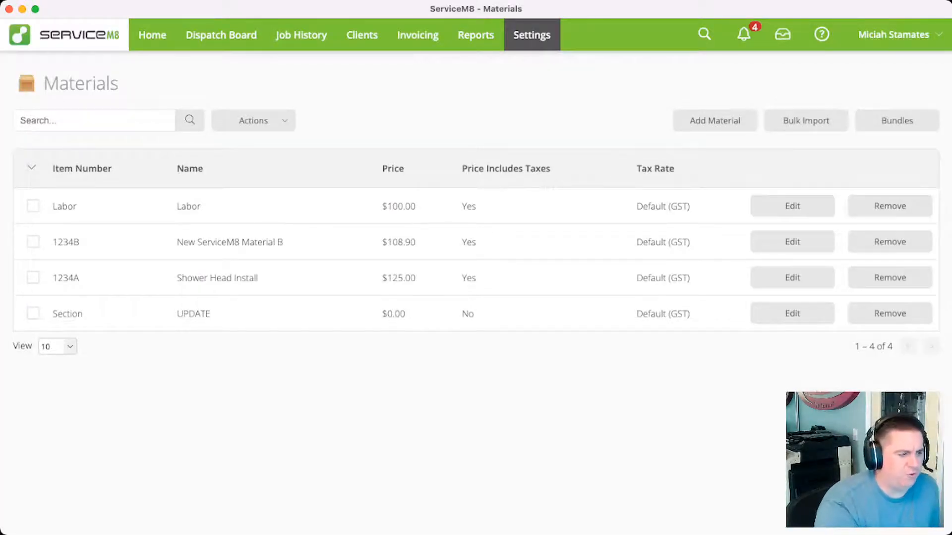
Open the quote and invoicing items of job #3 from the Dispatch Board
{"action": "left_click", "coordinate": [221, 34]}
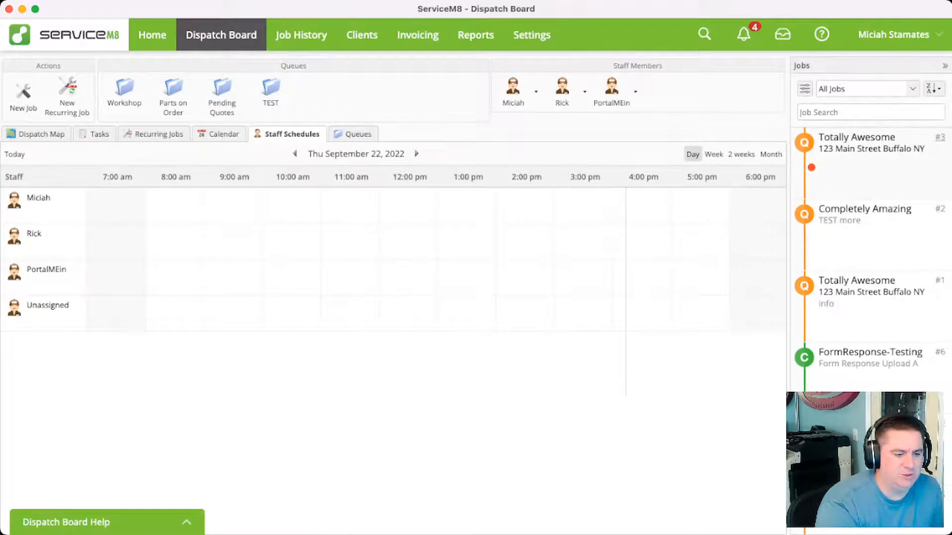
{"action": "left_click", "coordinate": [939, 137]}
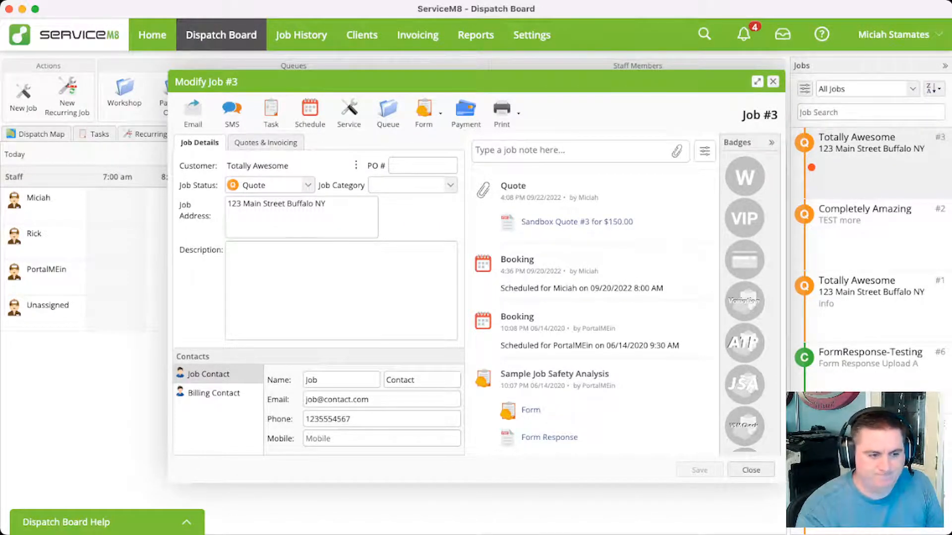
{"action": "key", "text": "Escape"}
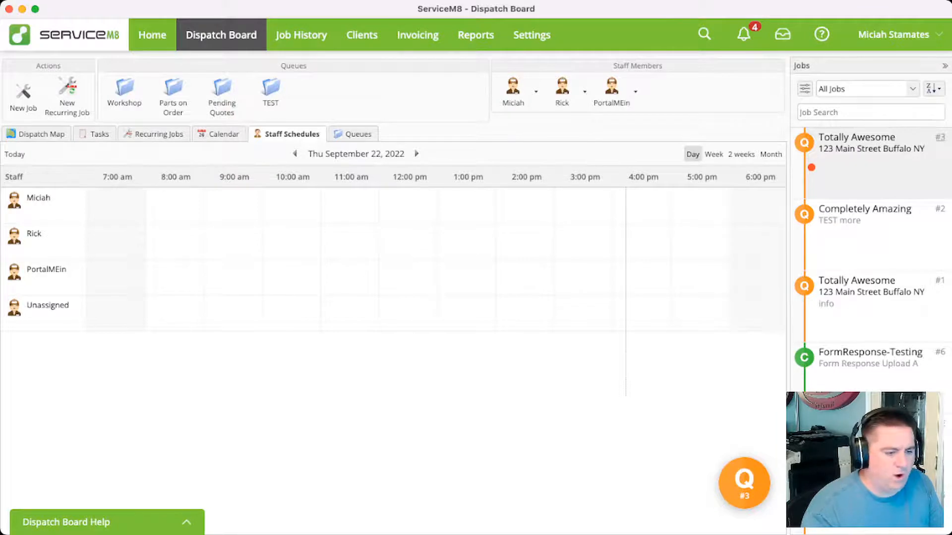
{"action": "left_click", "coordinate": [939, 137]}
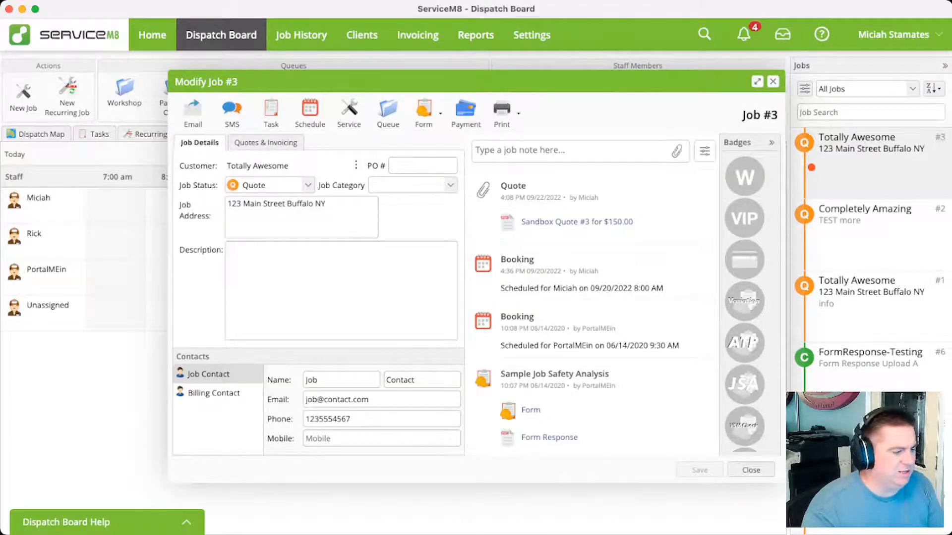
{"action": "left_click", "coordinate": [266, 143]}
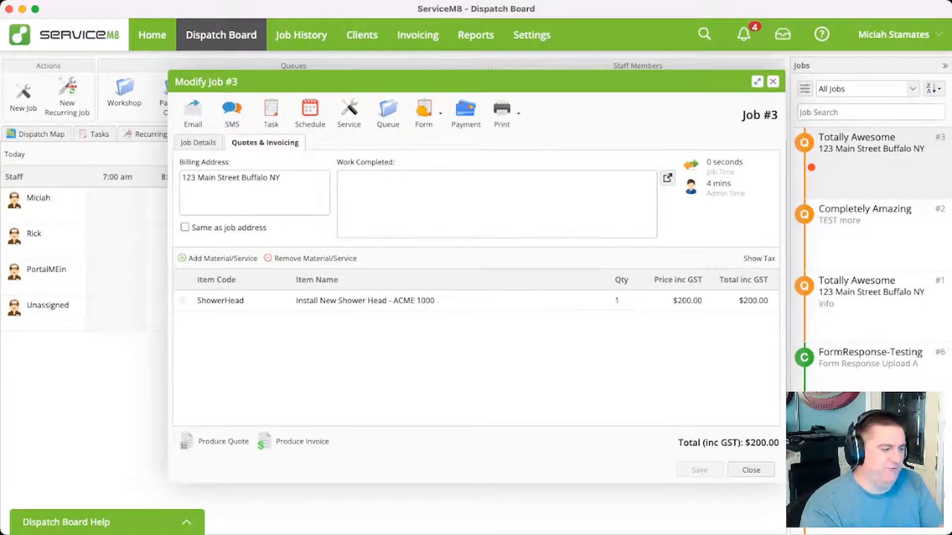
Add a new line below the ShowerHead bundle in the quote with the item code discount
{"action": "left_click", "coordinate": [223, 258]}
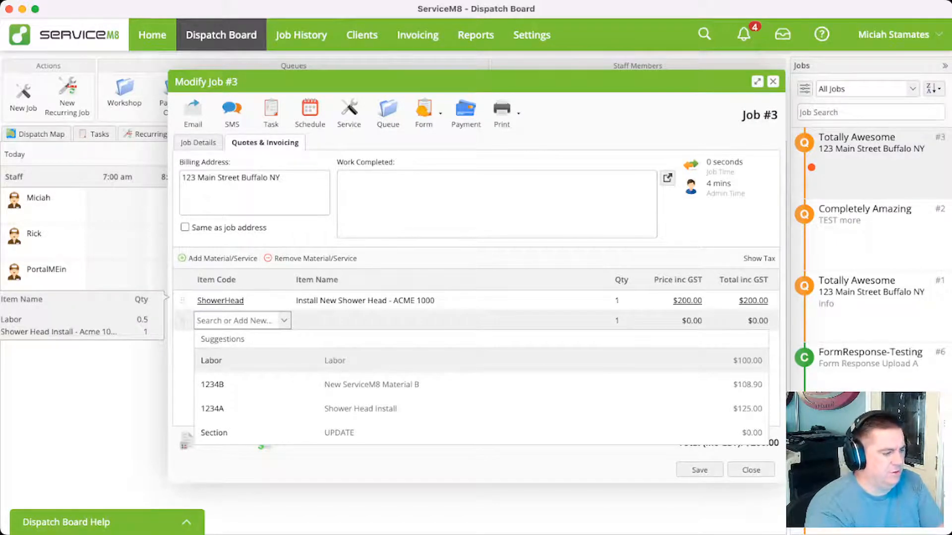
{"action": "left_click", "coordinate": [310, 258]}
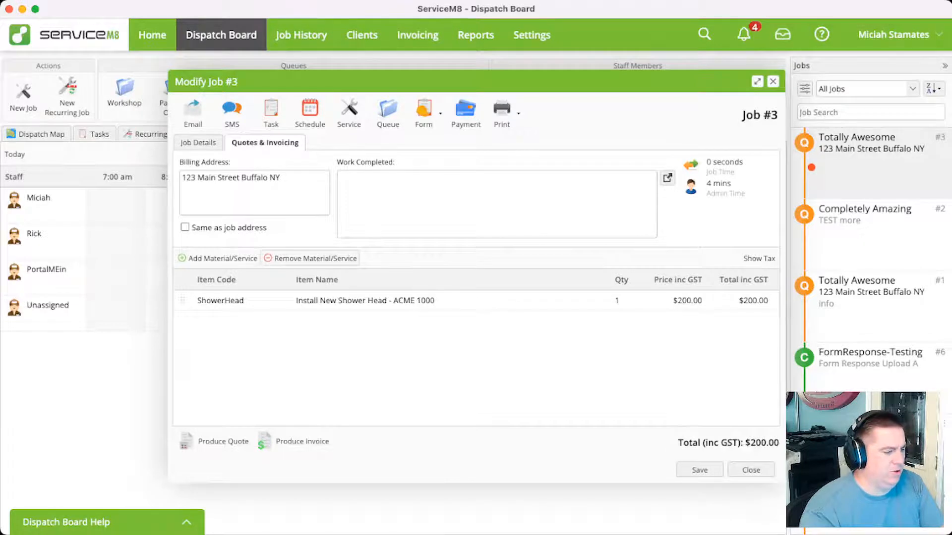
{"action": "left_click", "coordinate": [223, 258]}
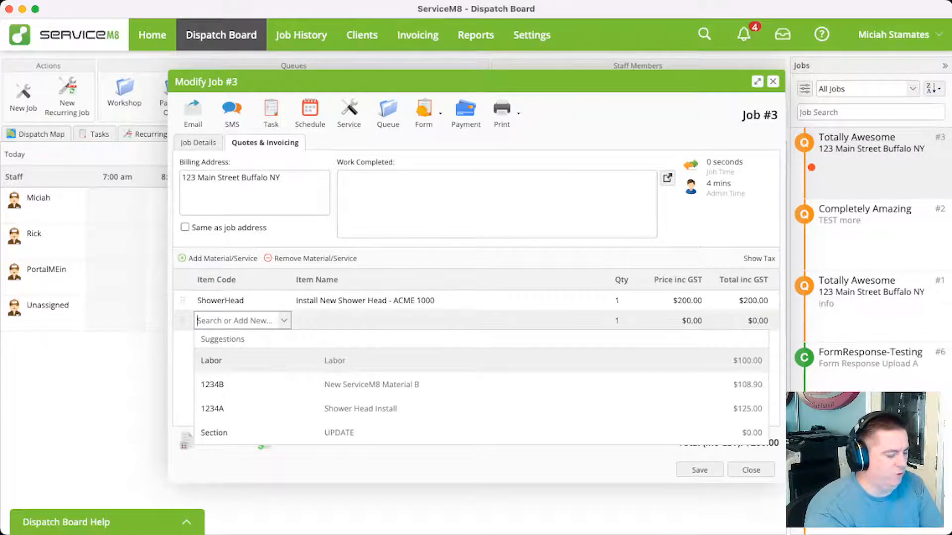
{"action": "type", "text": "discount"}
{"action": "key", "text": "Return"}
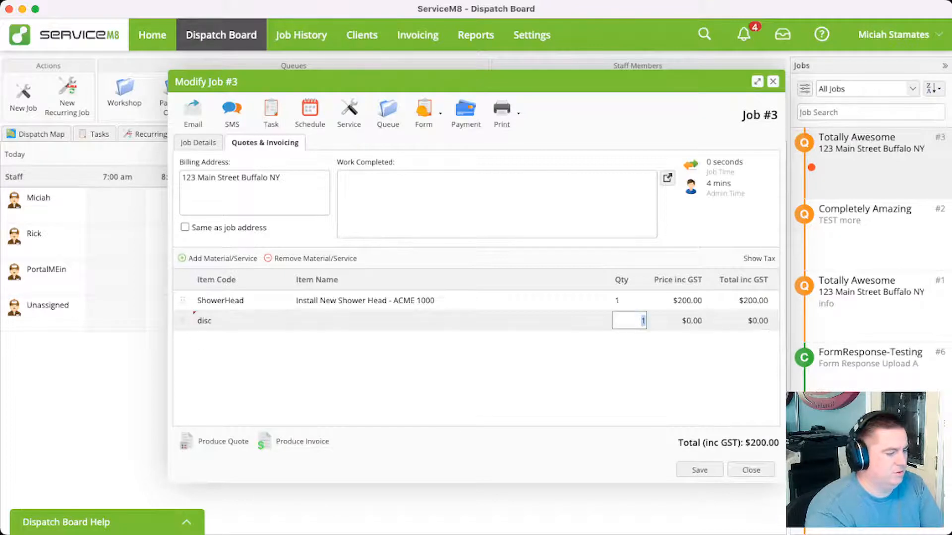
{"action": "left_click", "coordinate": [211, 321]}
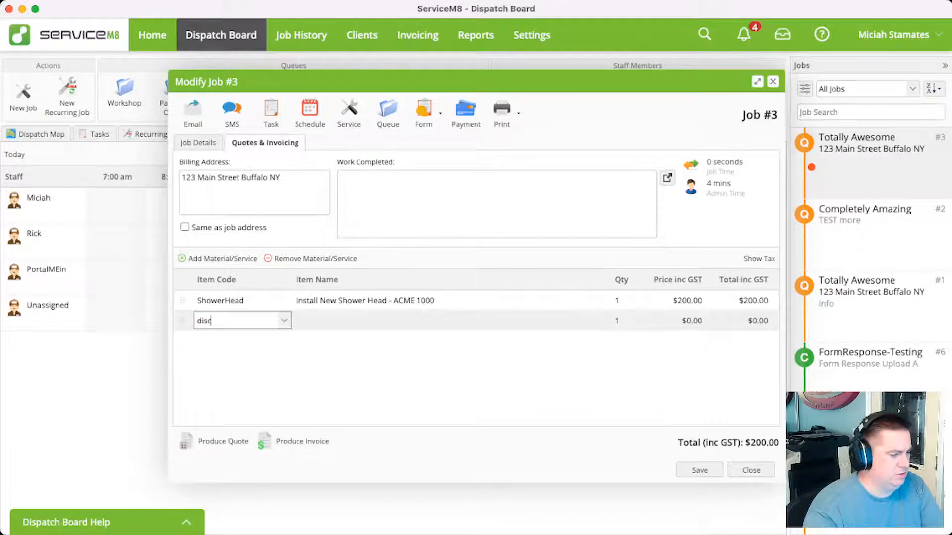
{"action": "double_click", "coordinate": [211, 321]}
{"action": "type", "text": "discount"}
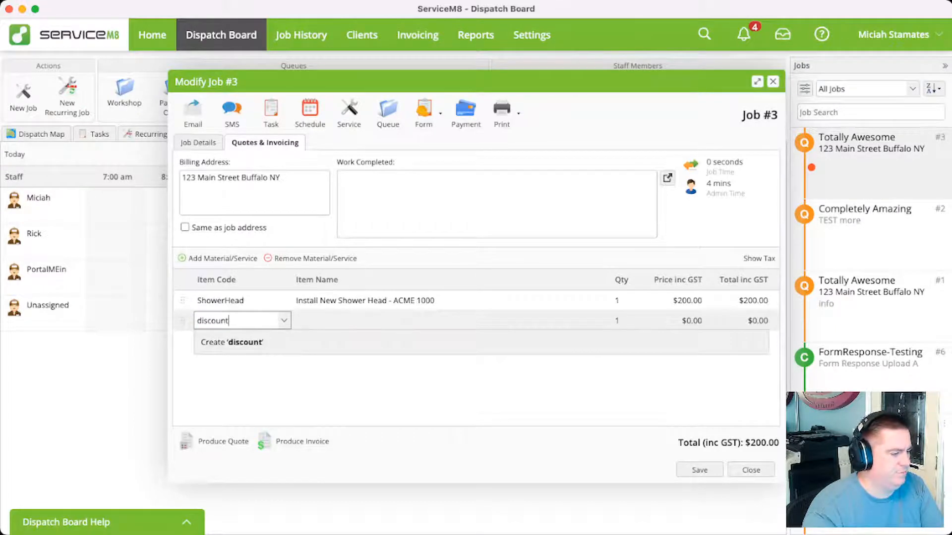
Enter Bulk Discount as the item name of the discount line
{"action": "key", "text": "Tab"}
{"action": "type", "text": "D"}
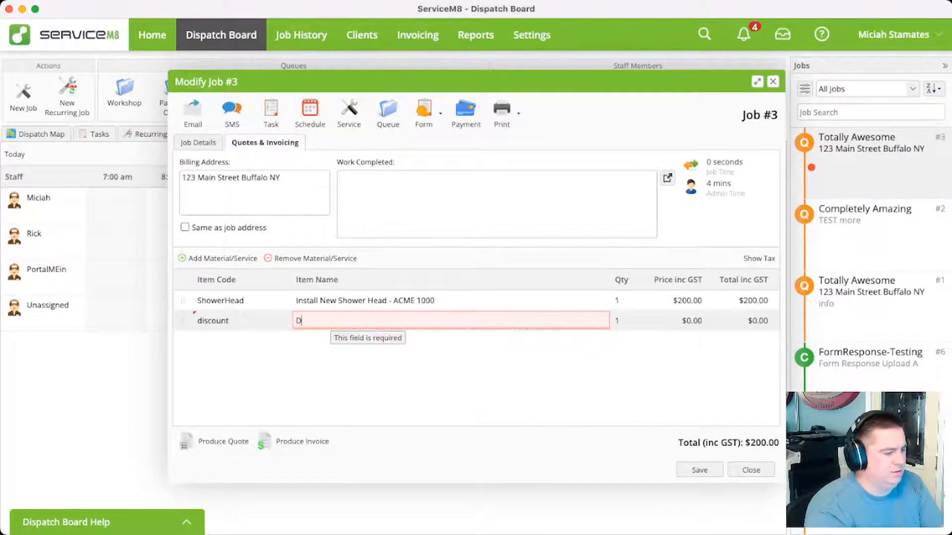
{"action": "key", "text": "BackSpace"}
{"action": "type", "text": "Bulk"}
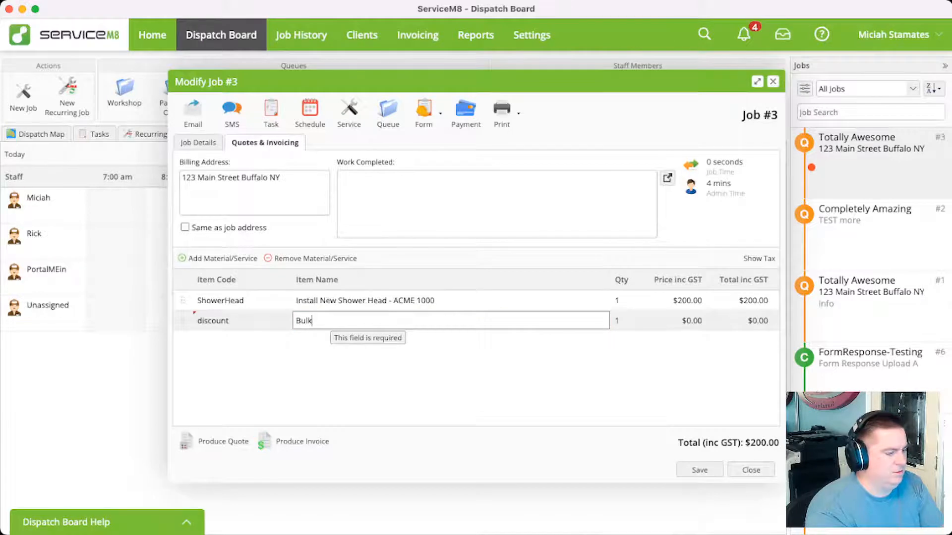
{"action": "type", "text": " Discount"}
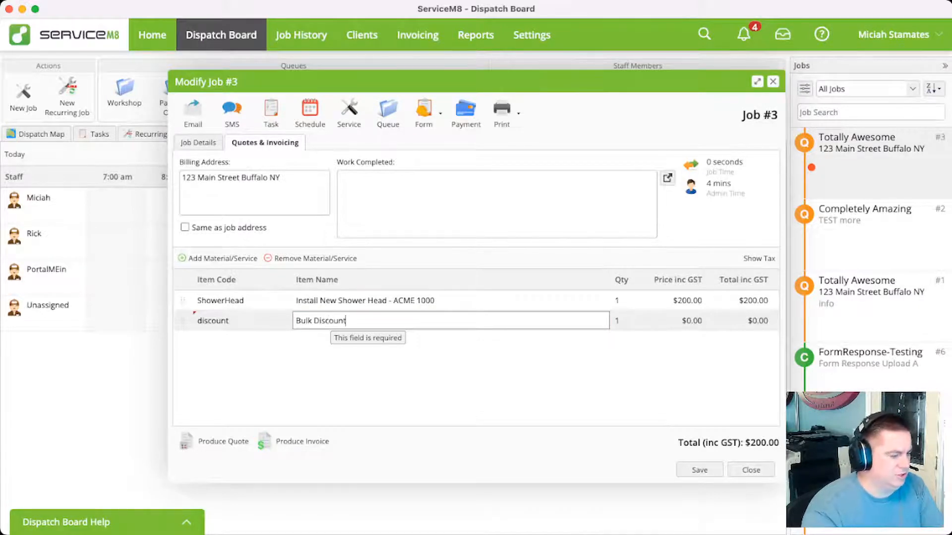
{"action": "key", "text": "Return"}
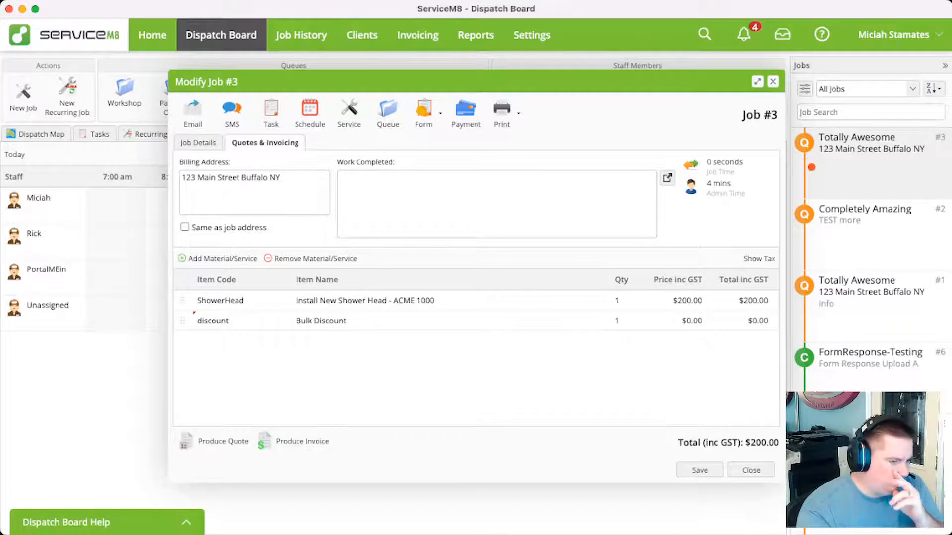
Set the price of the Bulk Discount line to 25
{"action": "left_click", "coordinate": [680, 320]}
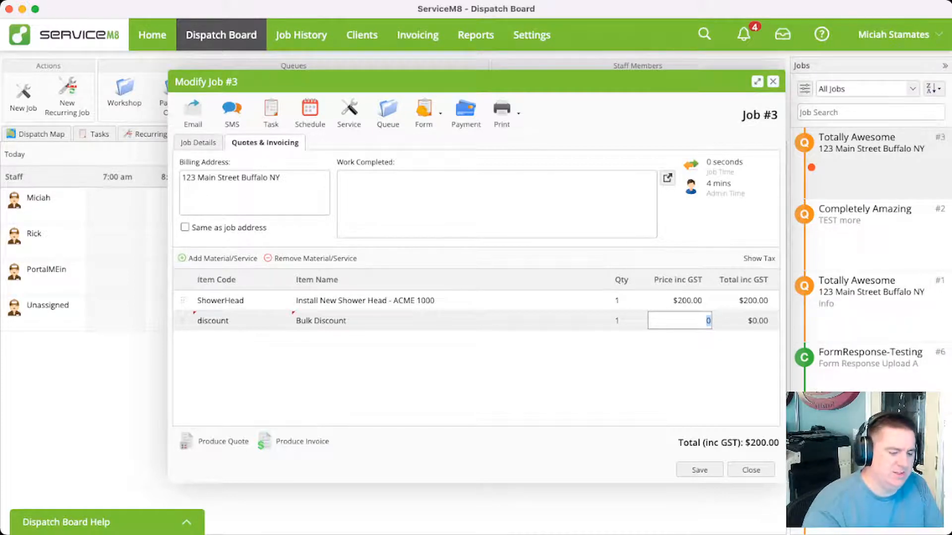
{"action": "type", "text": "100"}
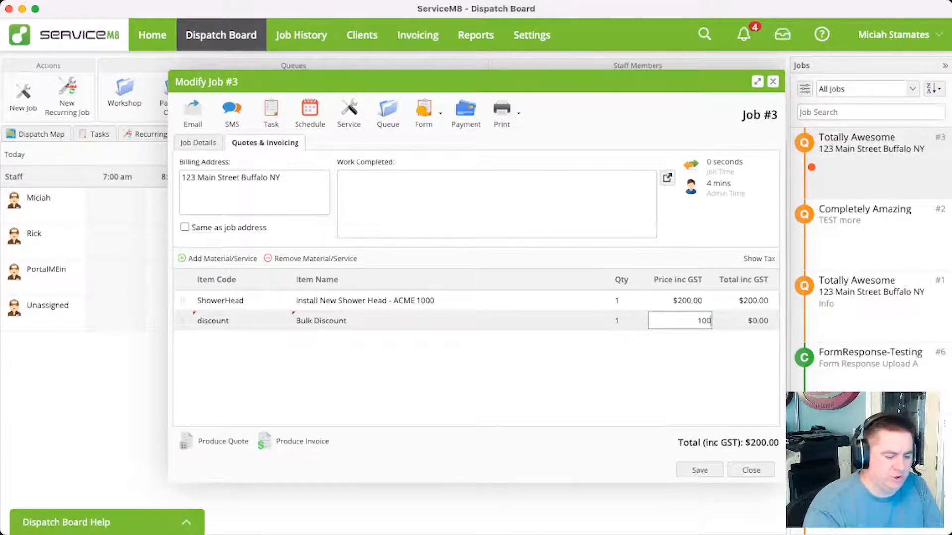
{"action": "key", "text": "BackSpace"}
{"action": "key", "text": "BackSpace"}
{"action": "type", "text": "25"}
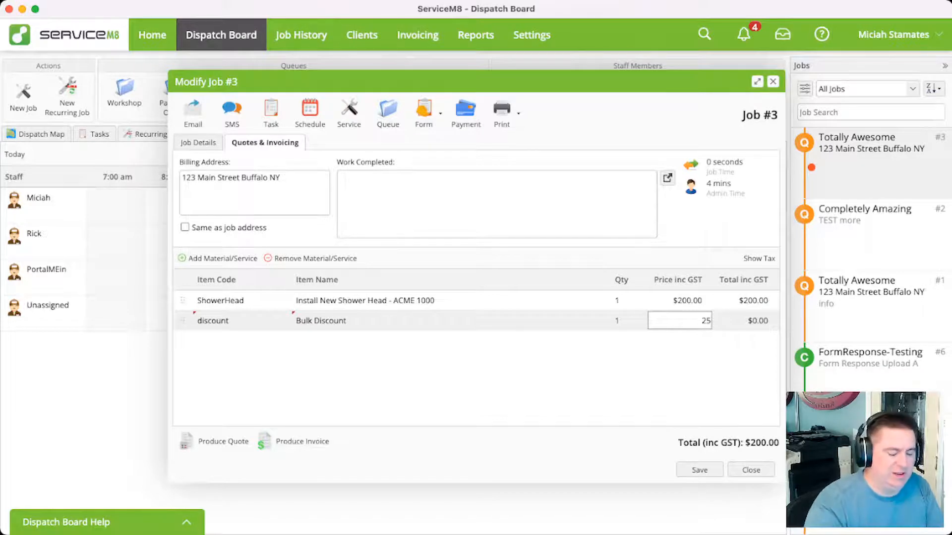
{"action": "key", "text": "Return"}
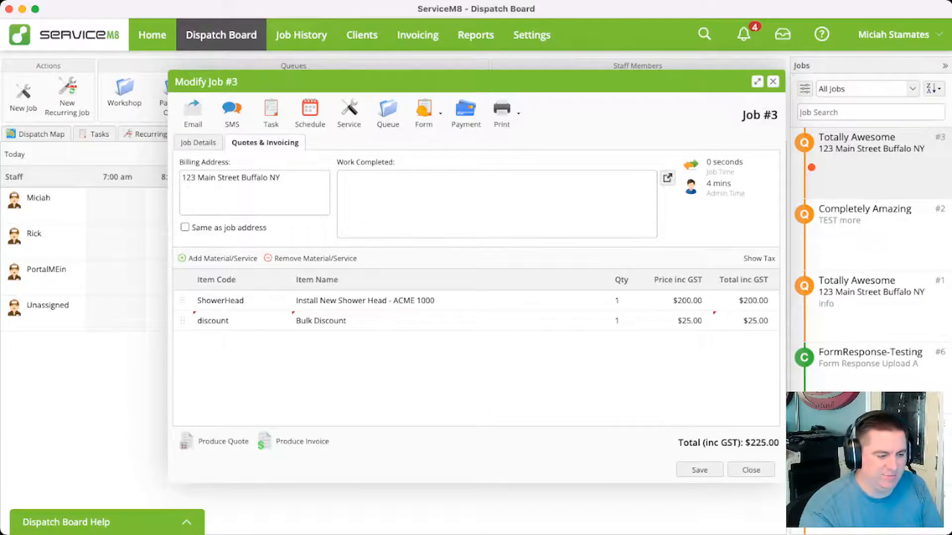
Set the Bulk Discount line's quantity to -1 and save the job
{"action": "left_click", "coordinate": [629, 321]}
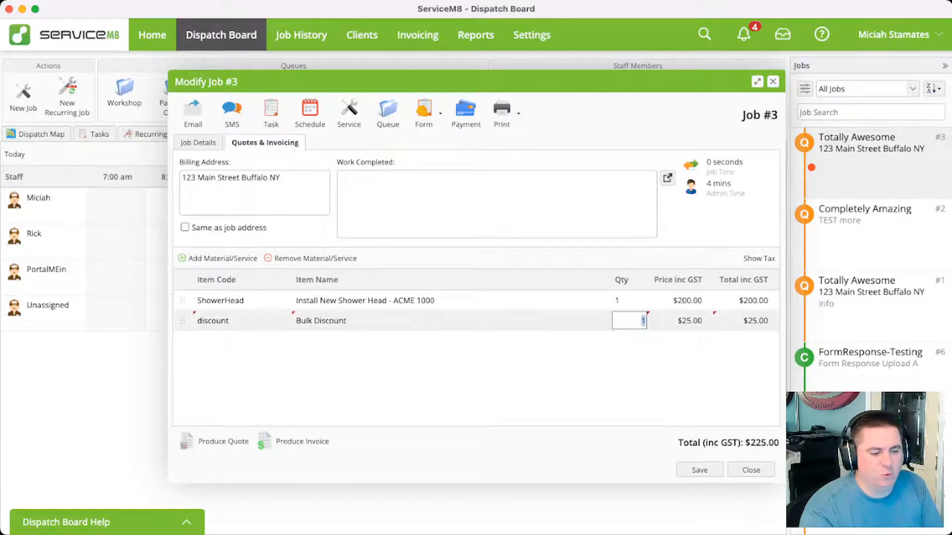
{"action": "type", "text": "-1"}
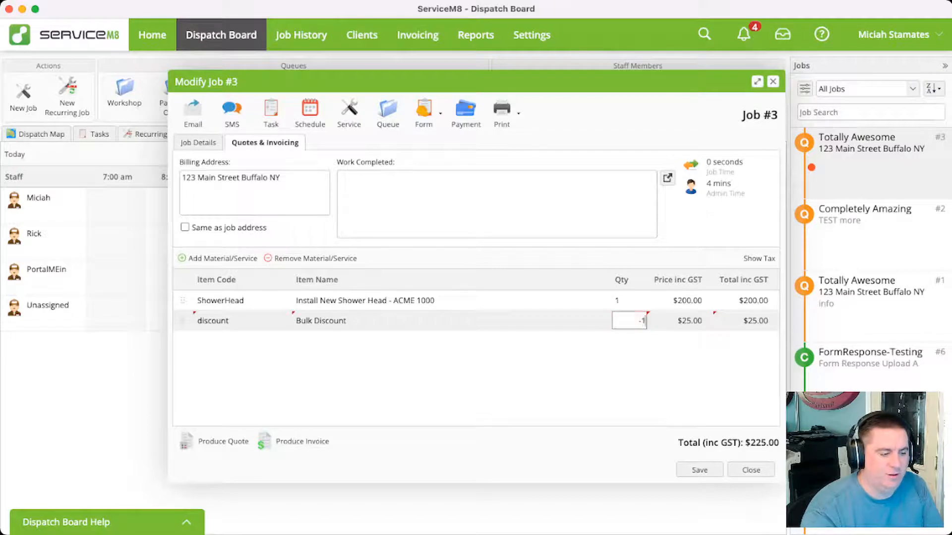
{"action": "key", "text": "Return"}
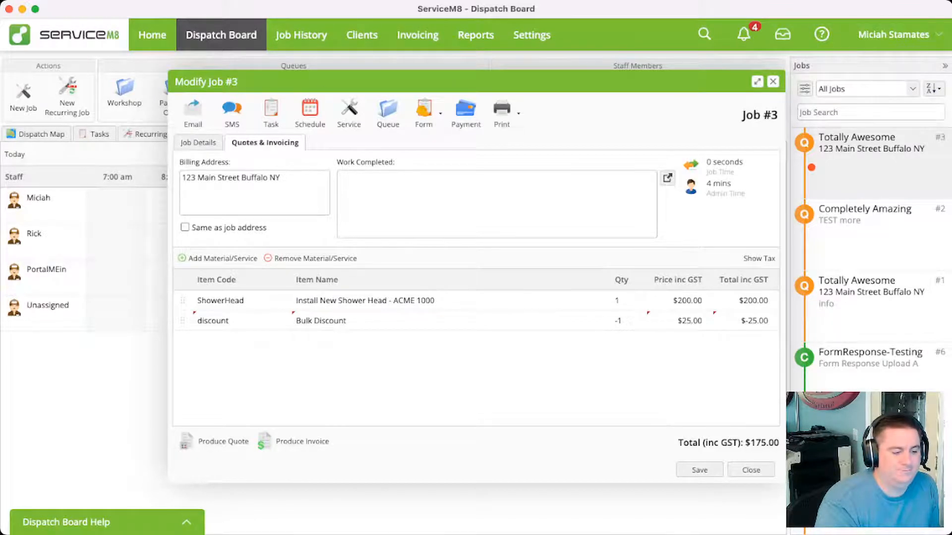
{"action": "left_click", "coordinate": [714, 470]}
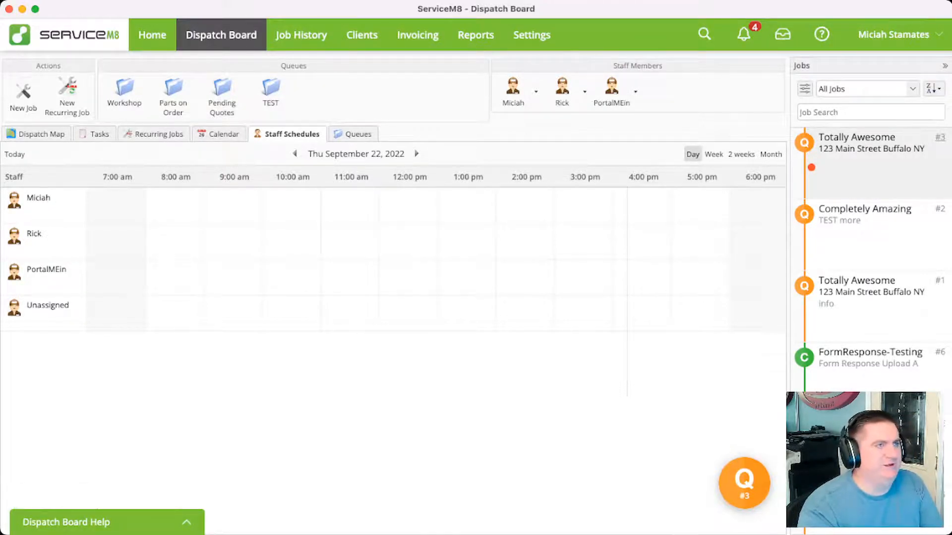
{"action": "key", "text": "super+Tab"}
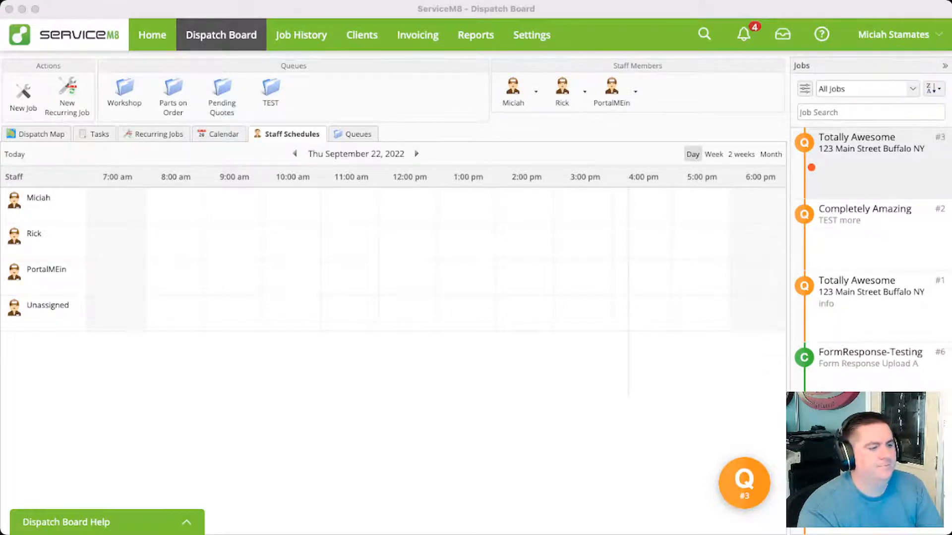
{"action": "key", "text": "super+Tab"}
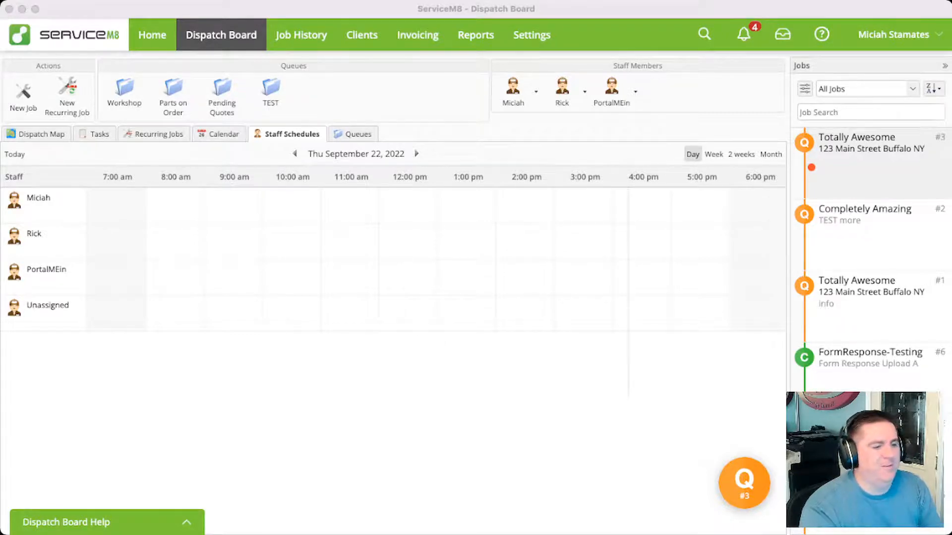
{"action": "key", "text": "super+Tab"}
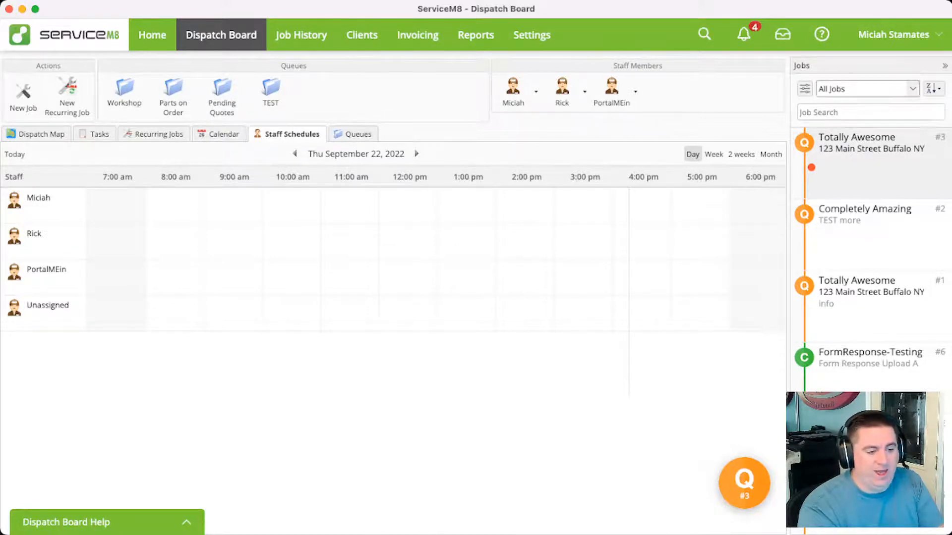
Filter the Dispatch Board's job list to Unscheduled Jobs
{"action": "left_click", "coordinate": [868, 89]}
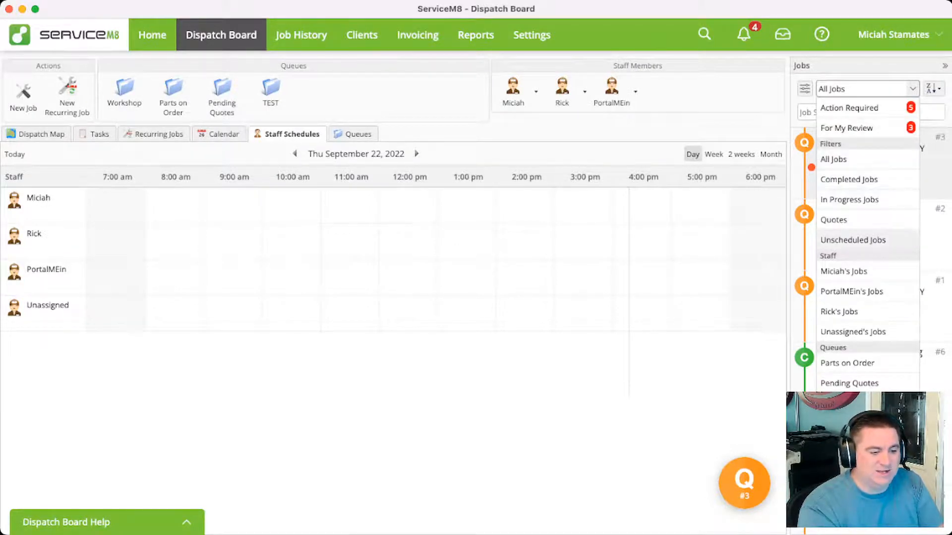
{"action": "left_click", "coordinate": [852, 240]}
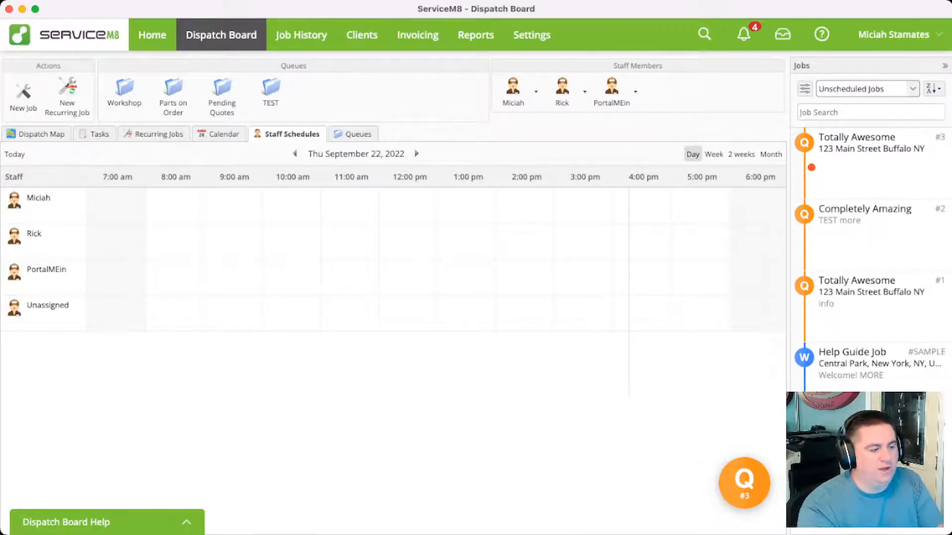
Remove the Parts on Order, Pending Quotes, TEST and Workshop job queues from the settings
{"action": "left_click", "coordinate": [532, 34]}
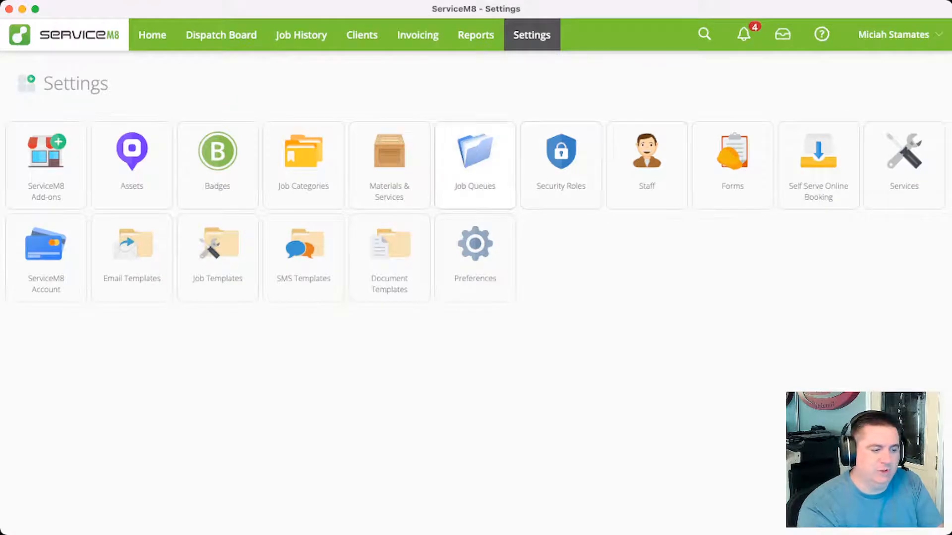
{"action": "left_click", "coordinate": [474, 164]}
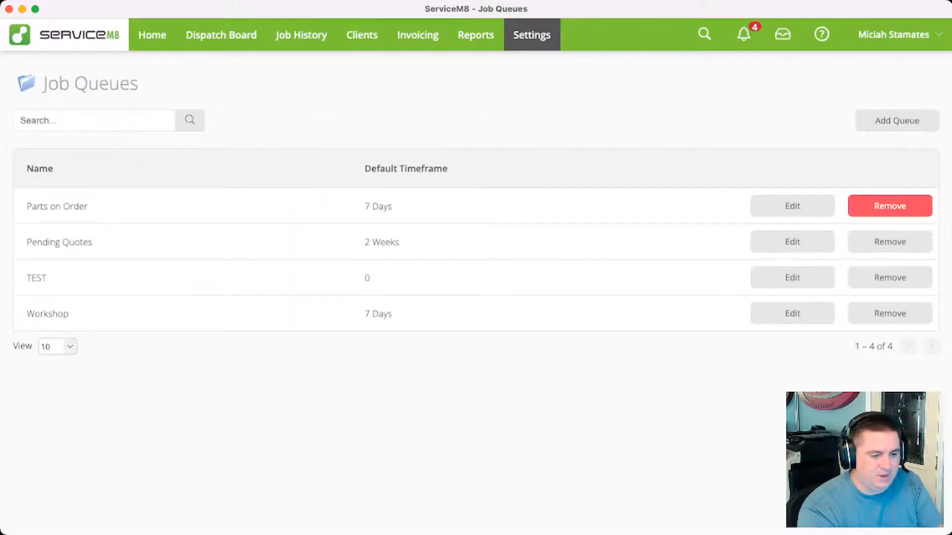
{"action": "left_click", "coordinate": [890, 206]}
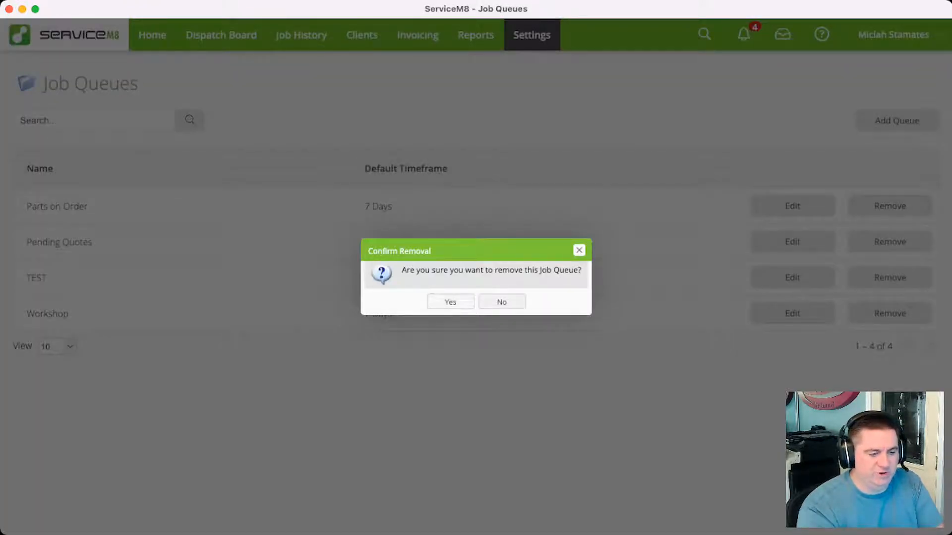
{"action": "left_click", "coordinate": [448, 299]}
{"action": "left_click", "coordinate": [890, 206]}
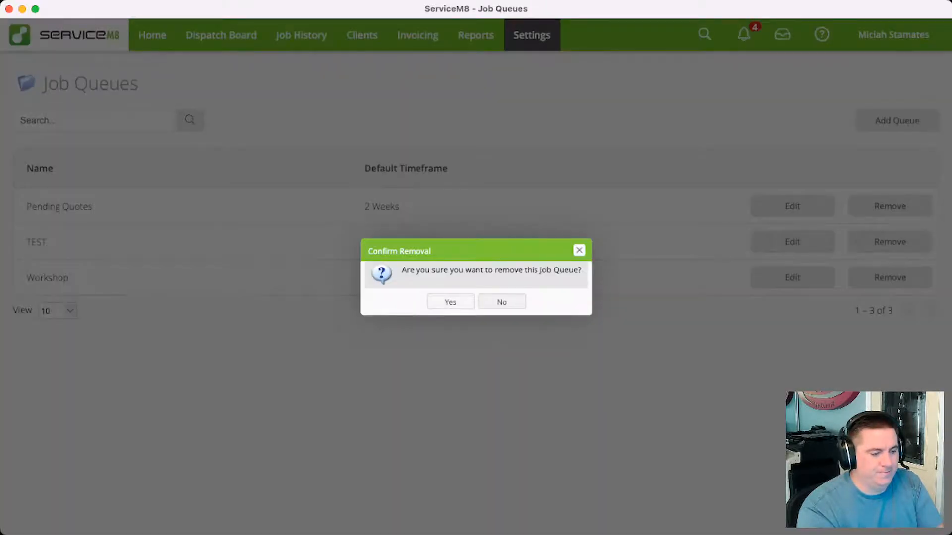
{"action": "left_click", "coordinate": [450, 301]}
{"action": "left_click", "coordinate": [890, 206]}
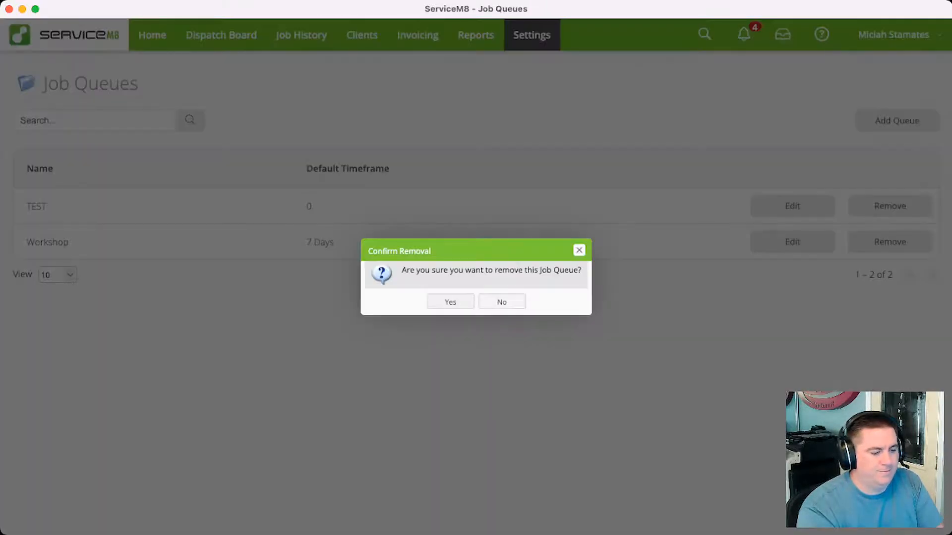
{"action": "left_click", "coordinate": [450, 302]}
{"action": "left_click", "coordinate": [890, 206]}
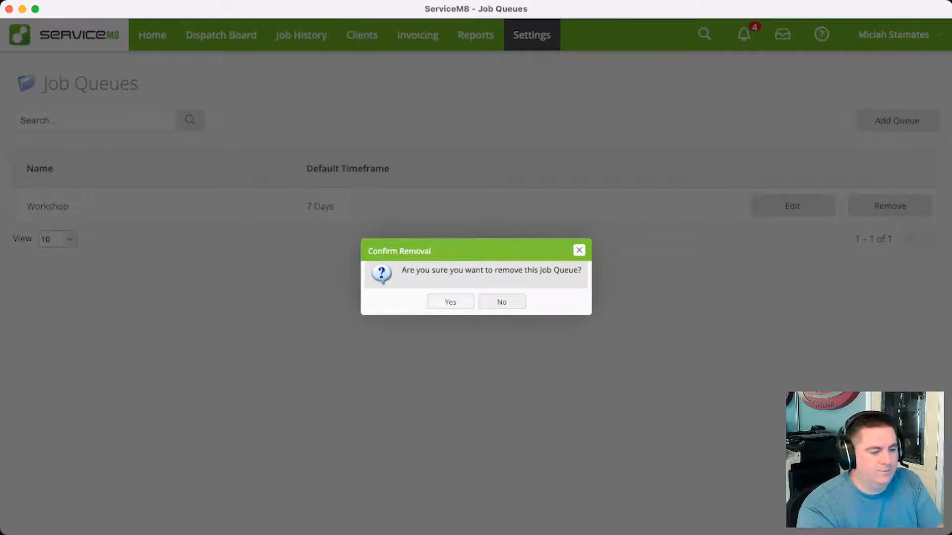
{"action": "left_click", "coordinate": [450, 302]}
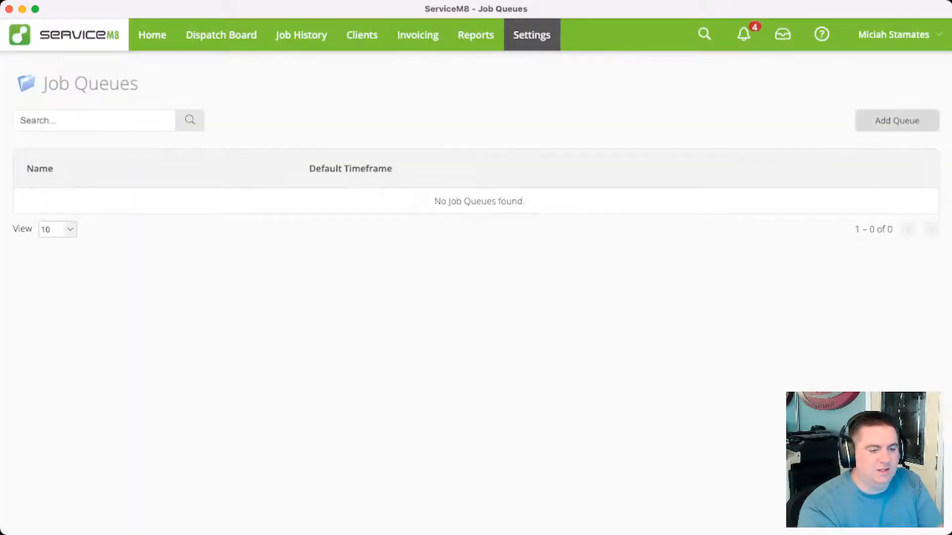
Add a job queue named Prospect for jobs requiring action, with a default timeframe of 2 Days, and save it
{"action": "left_click", "coordinate": [897, 120]}
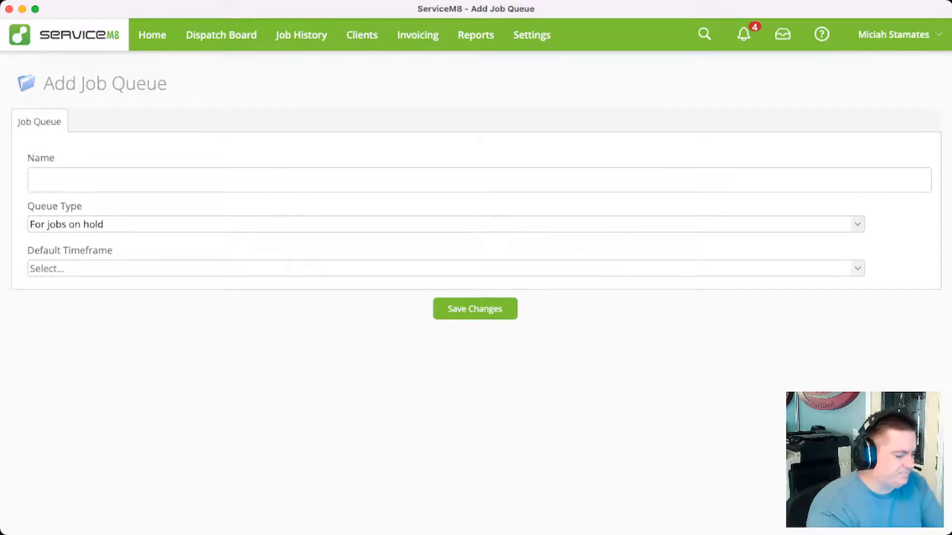
{"action": "type", "text": "Prospect"}
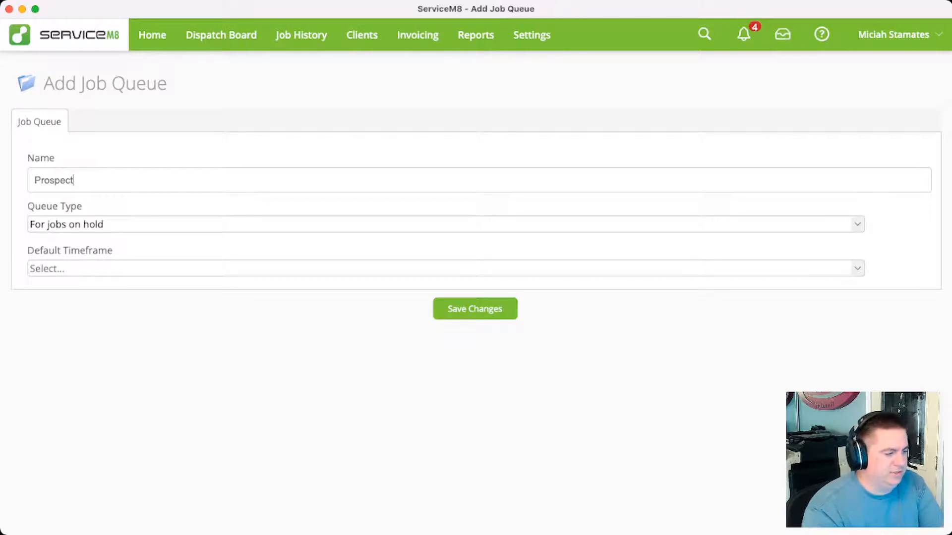
{"action": "key", "text": "Tab"}
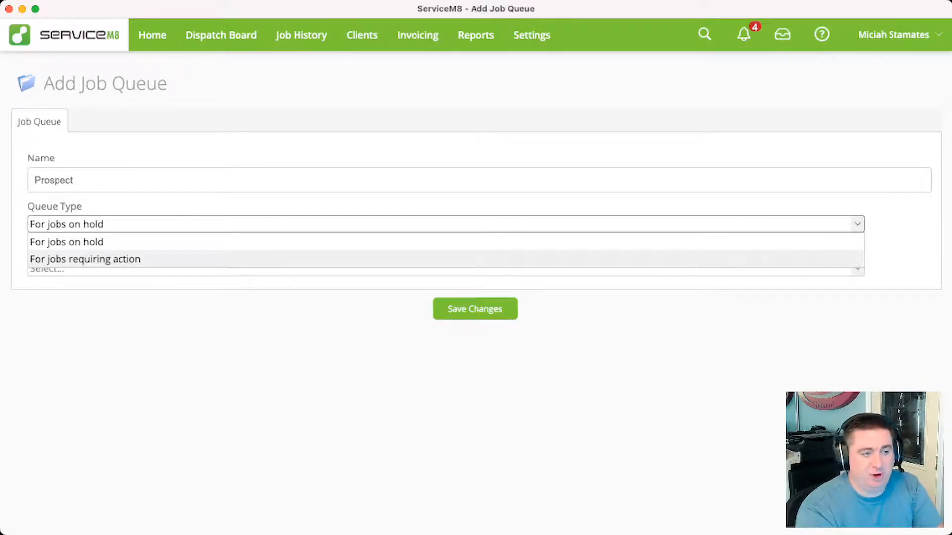
{"action": "left_click", "coordinate": [85, 260]}
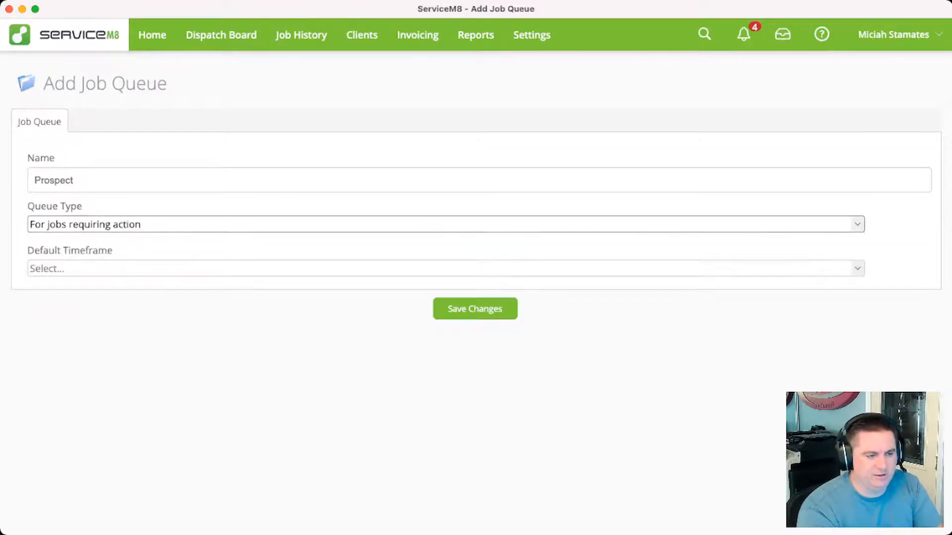
{"action": "left_click", "coordinate": [446, 268]}
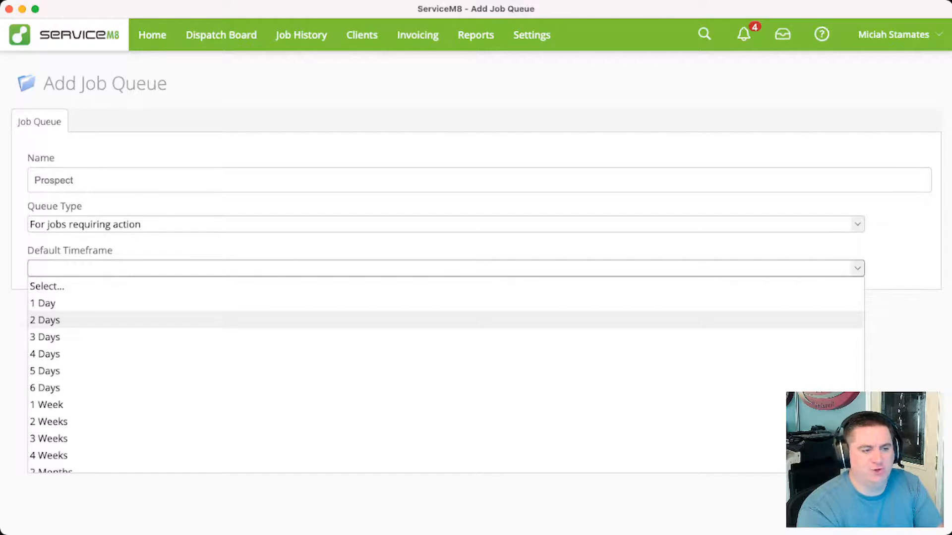
{"action": "left_click", "coordinate": [446, 321]}
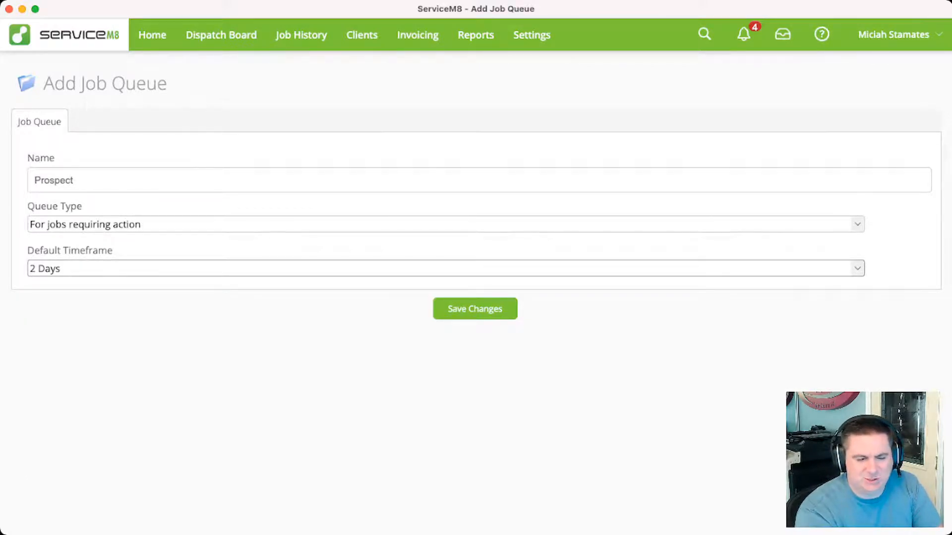
{"action": "left_click", "coordinate": [475, 308]}
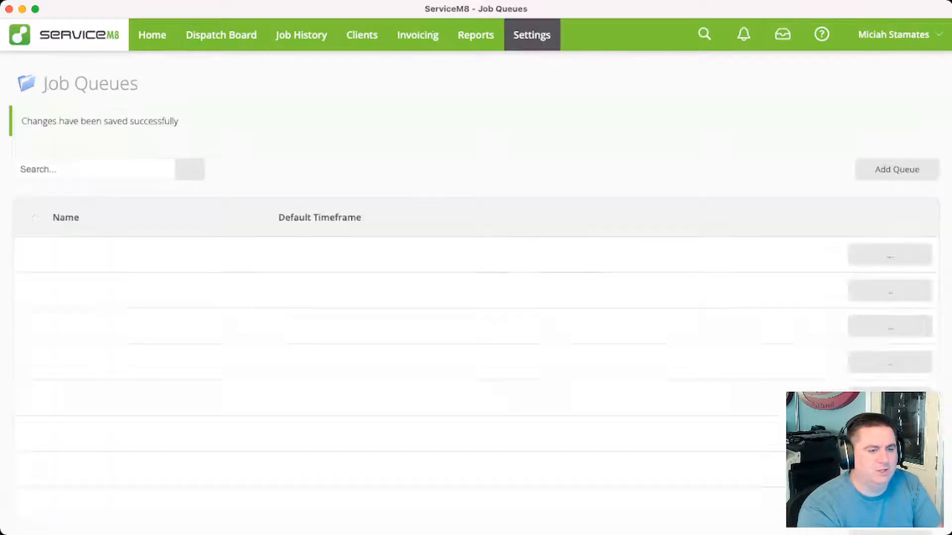
Create a Need Quote job queue for jobs requiring action with a 2 Days default timeframe
{"action": "left_click", "coordinate": [896, 169]}
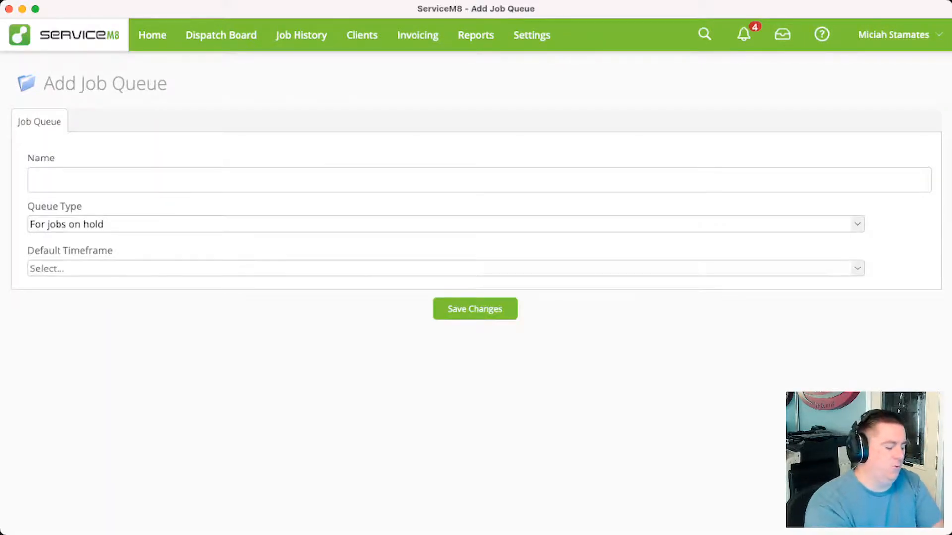
{"action": "type", "text": "Nee"}
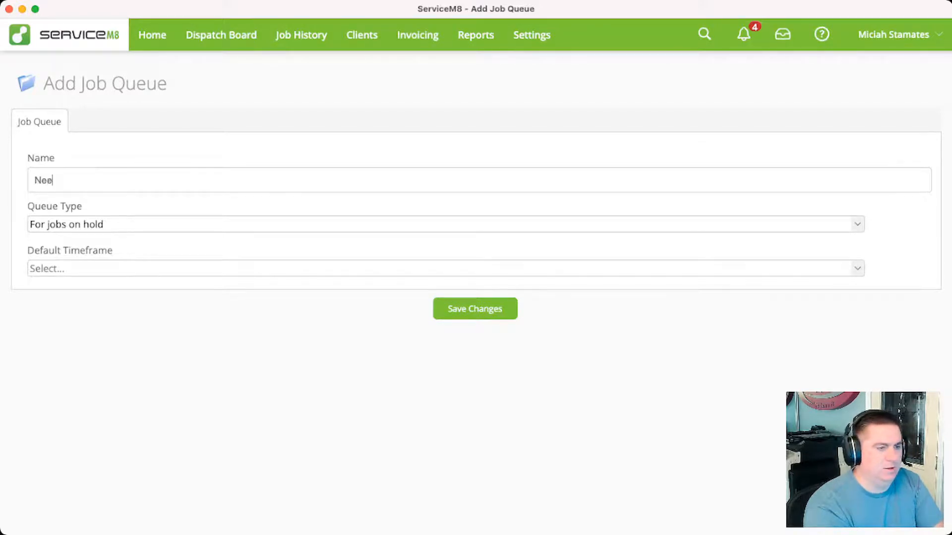
{"action": "type", "text": "d Quote"}
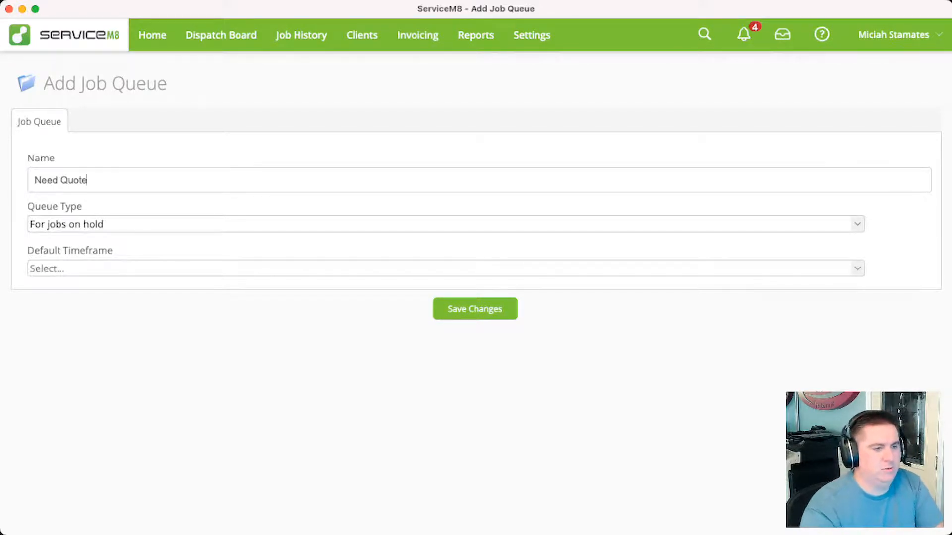
{"action": "left_click", "coordinate": [857, 224]}
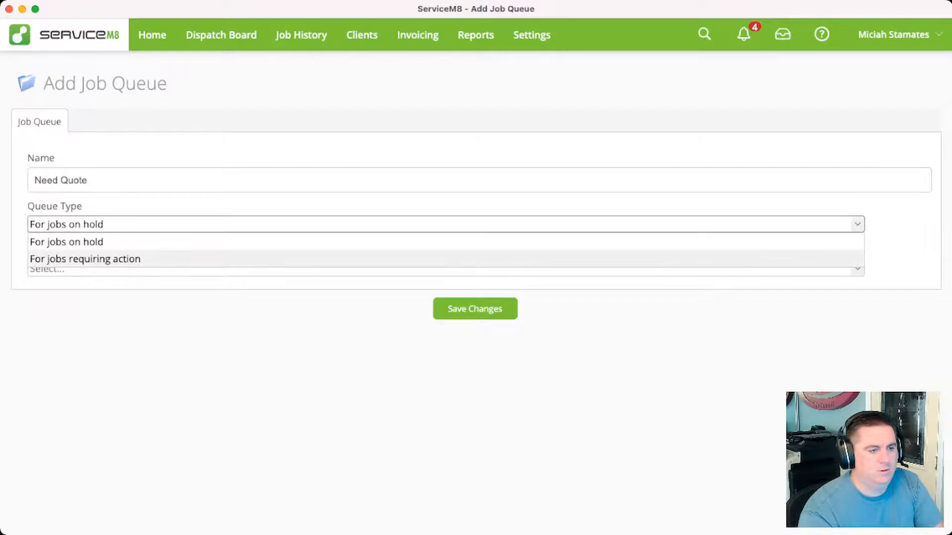
{"action": "left_click", "coordinate": [843, 259]}
{"action": "left_click", "coordinate": [445, 268]}
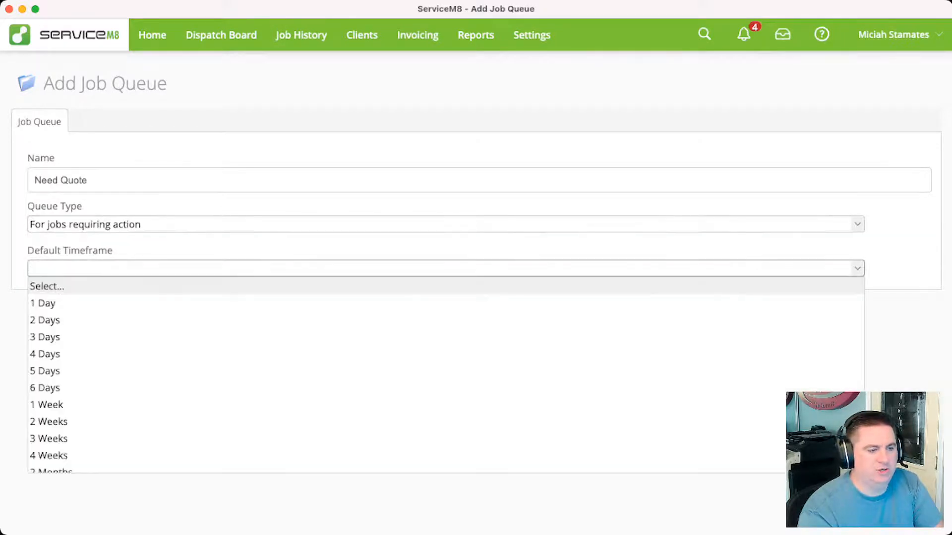
{"action": "left_click", "coordinate": [446, 321]}
{"action": "left_click", "coordinate": [475, 309]}
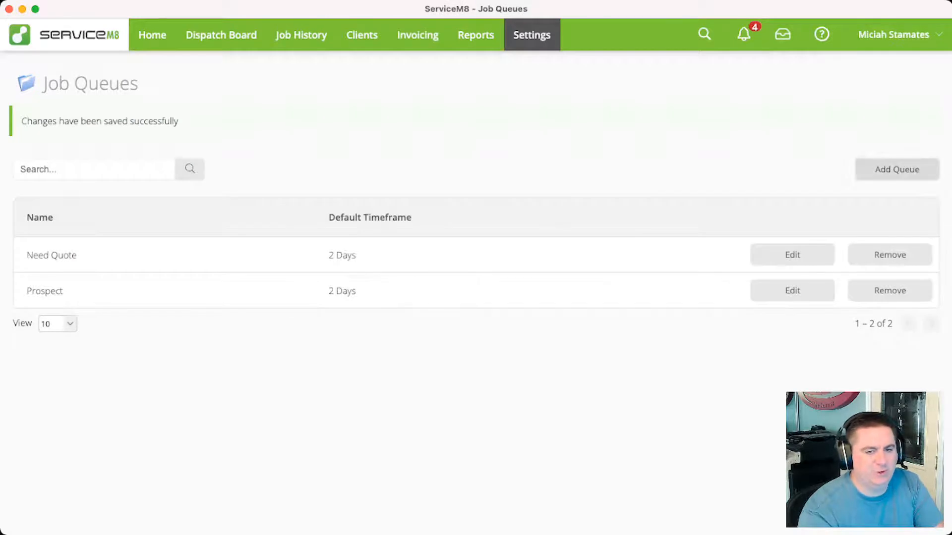
Create a Quoted job queue for jobs on hold with a default timeframe of 1 Week
{"action": "left_click", "coordinate": [897, 169]}
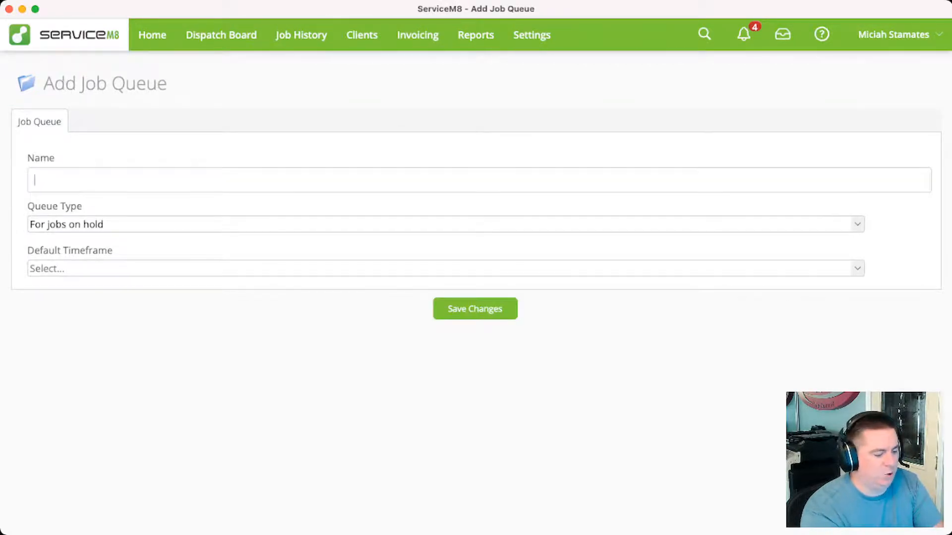
{"action": "type", "text": "Q"}
{"action": "key", "text": "BackSpace"}
{"action": "type", "text": "Quoted"}
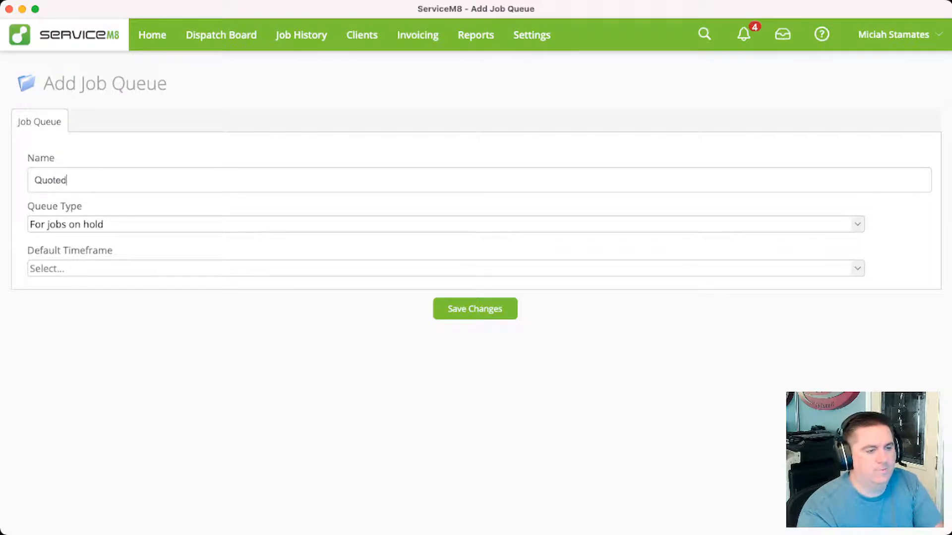
{"action": "key", "text": "Tab"}
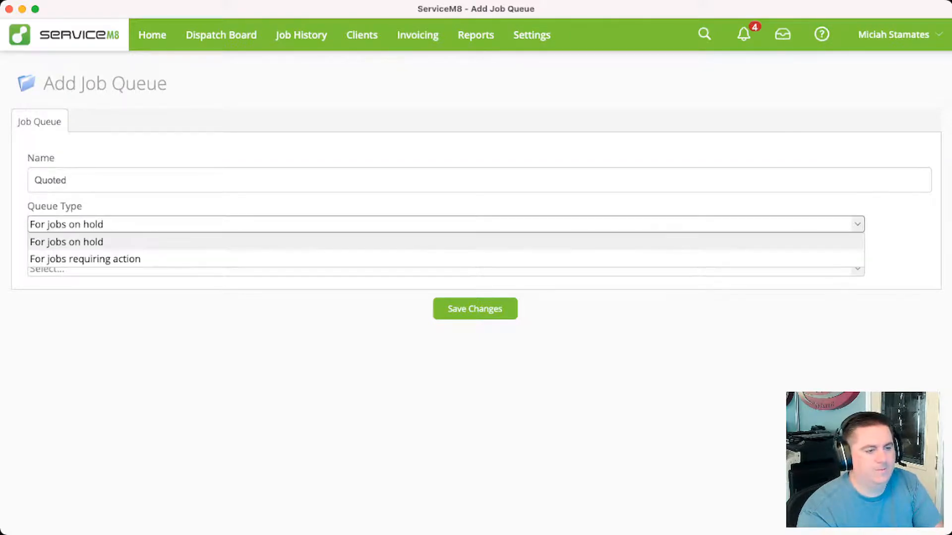
{"action": "key", "text": "Return"}
{"action": "key", "text": "Tab"}
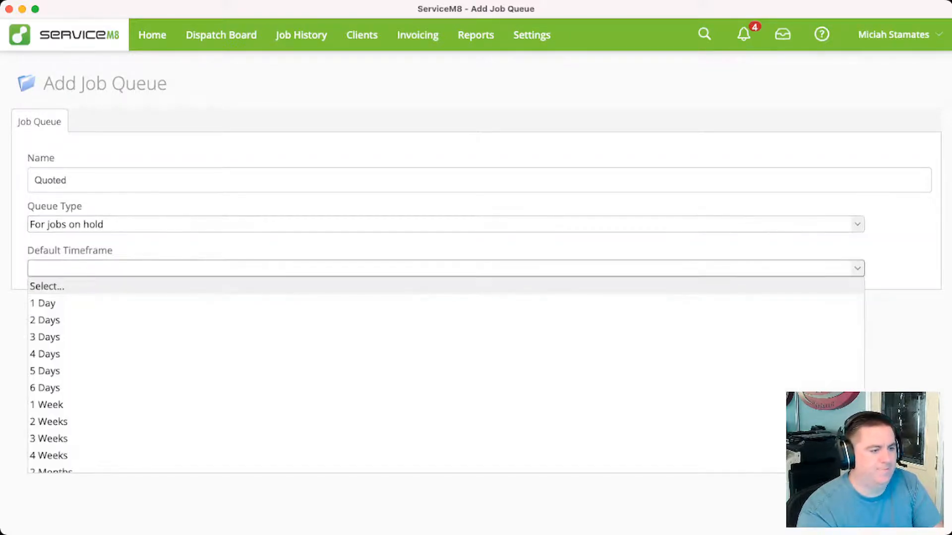
{"action": "key", "text": "Down"}
{"action": "key", "text": "Down"}
{"action": "key", "text": "Down"}
{"action": "key", "text": "Down"}
{"action": "key", "text": "Down"}
{"action": "key", "text": "Down"}
{"action": "key", "text": "Down"}
{"action": "key", "text": "Return"}
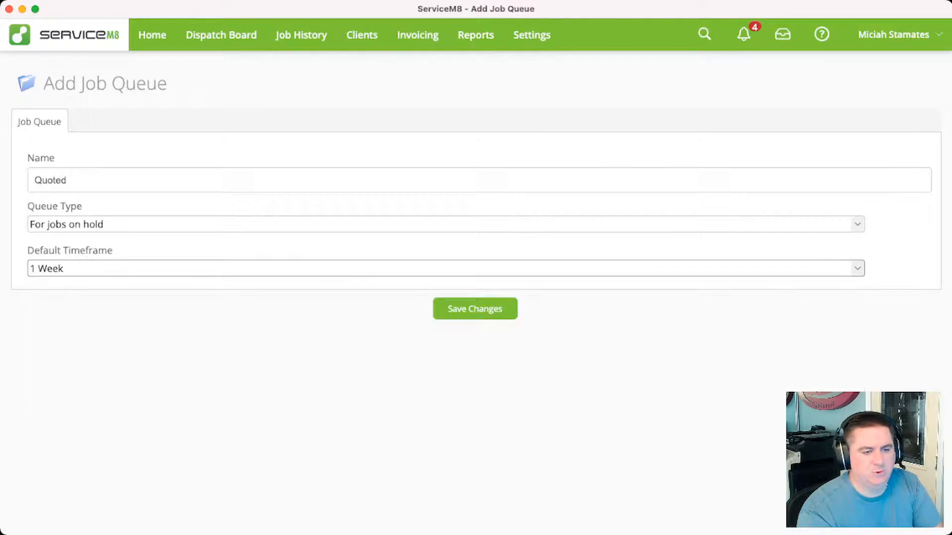
{"action": "left_click", "coordinate": [475, 308]}
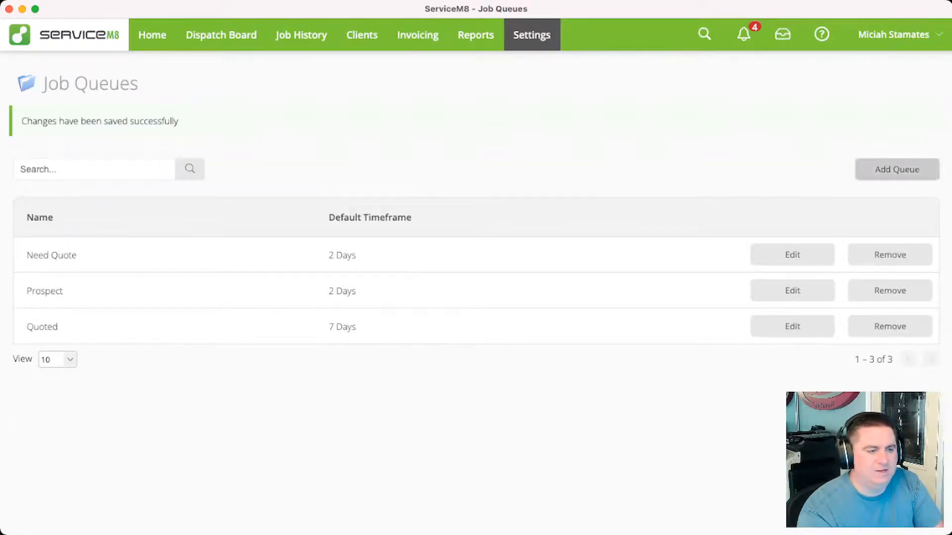
Create a Need Material job queue for jobs requiring action with a default timeframe of 1 Day
{"action": "left_click", "coordinate": [897, 169]}
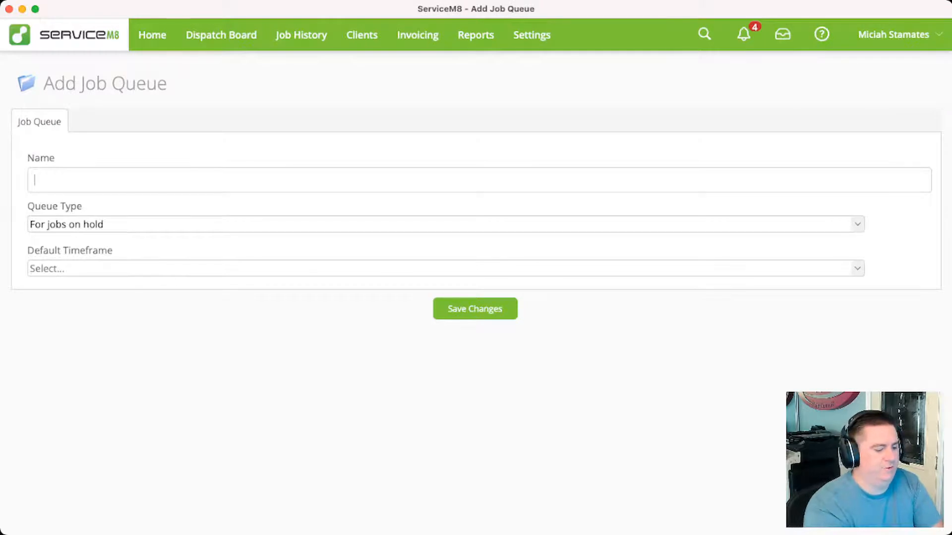
{"action": "type", "text": "Need "}
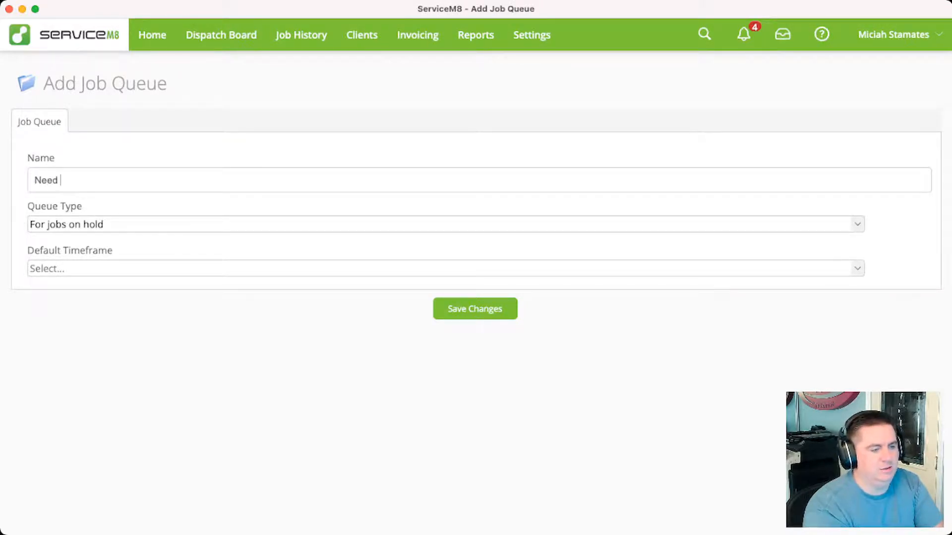
{"action": "type", "text": "Material"}
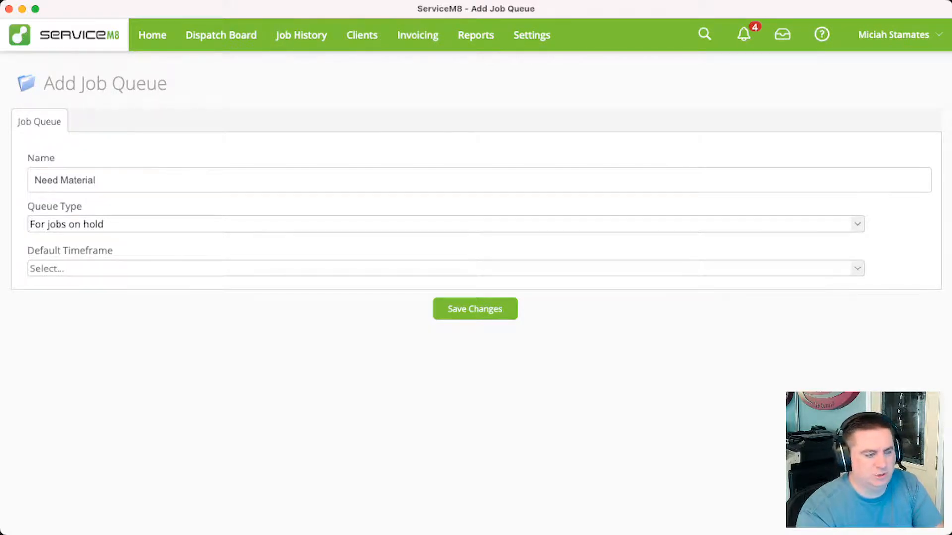
{"action": "left_click", "coordinate": [445, 224]}
{"action": "left_click", "coordinate": [446, 259]}
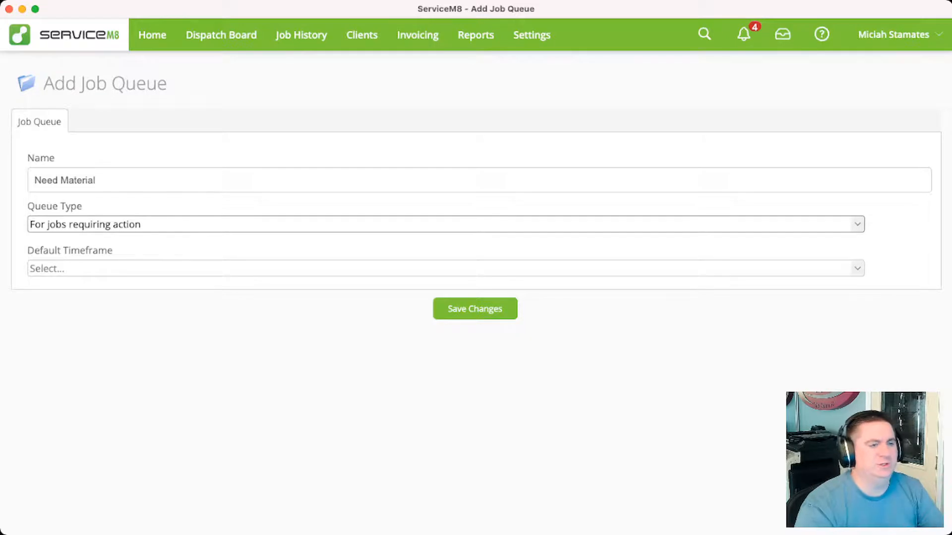
{"action": "left_click", "coordinate": [445, 268]}
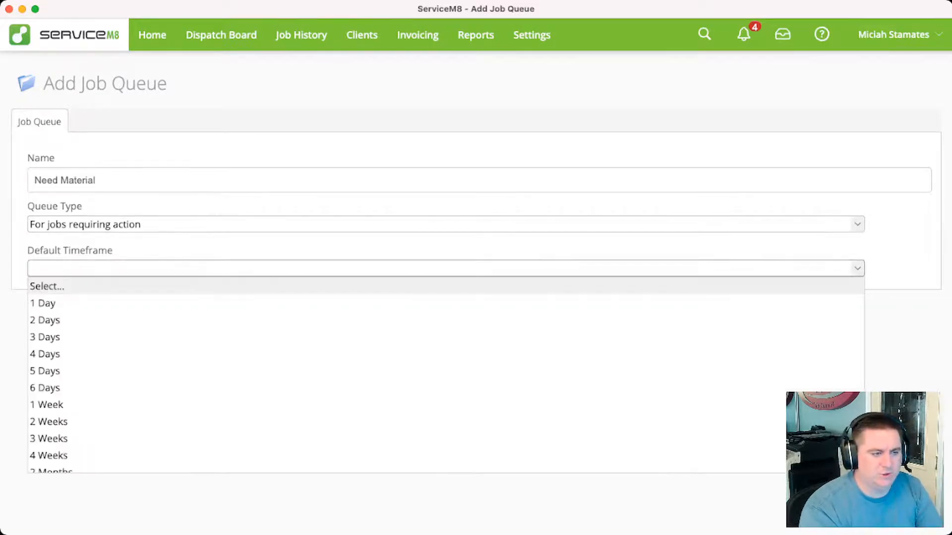
{"action": "left_click", "coordinate": [445, 303]}
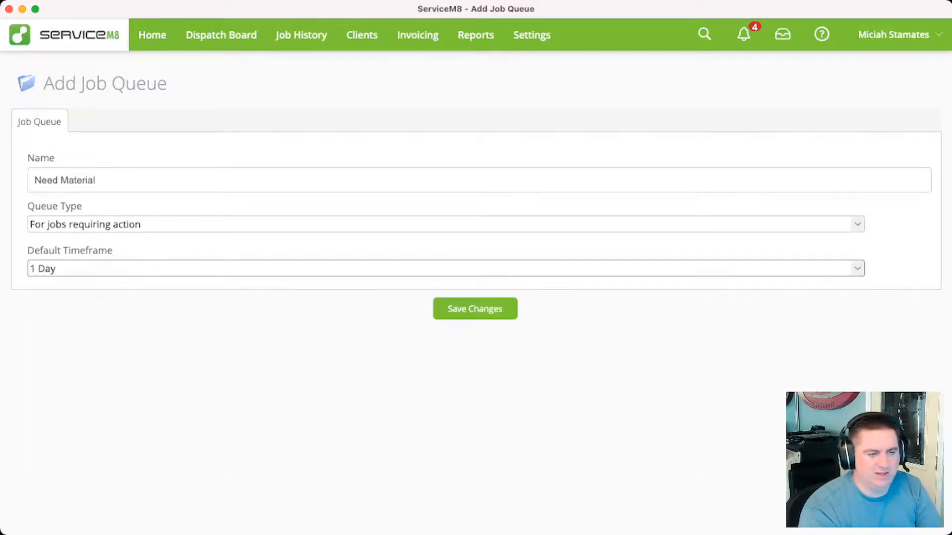
{"action": "left_click", "coordinate": [474, 309]}
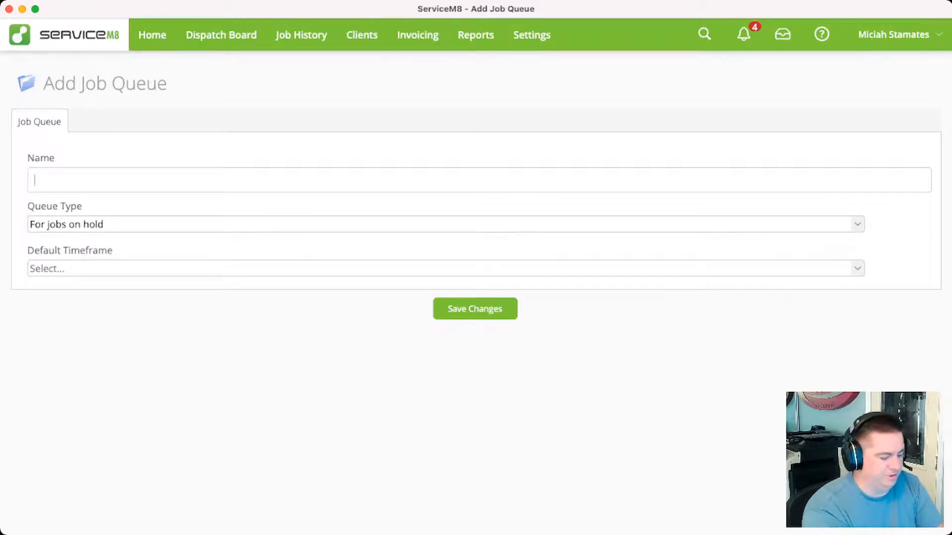
Create an Awaiting Materials job queue for jobs on hold with a 1 Week default timeframe
{"action": "type", "text": "Awaiting M"}
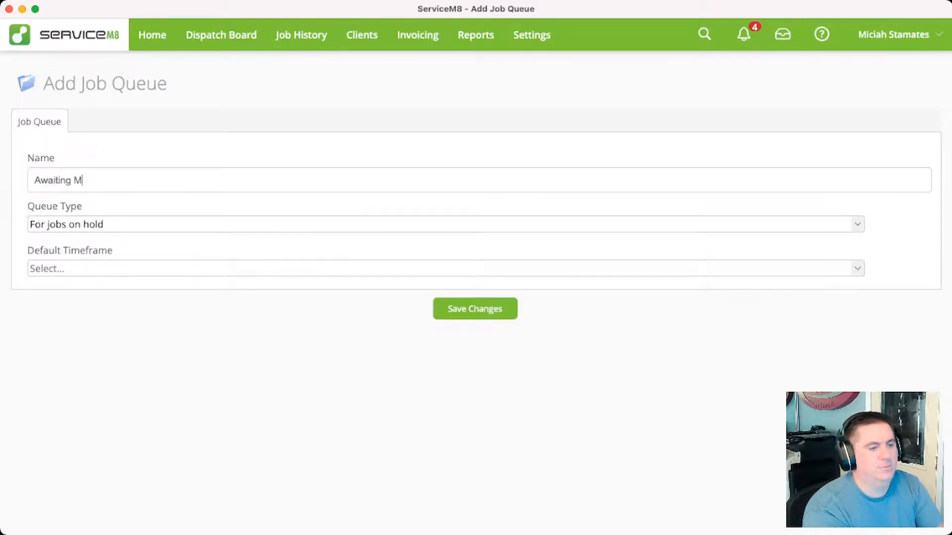
{"action": "type", "text": "aterials"}
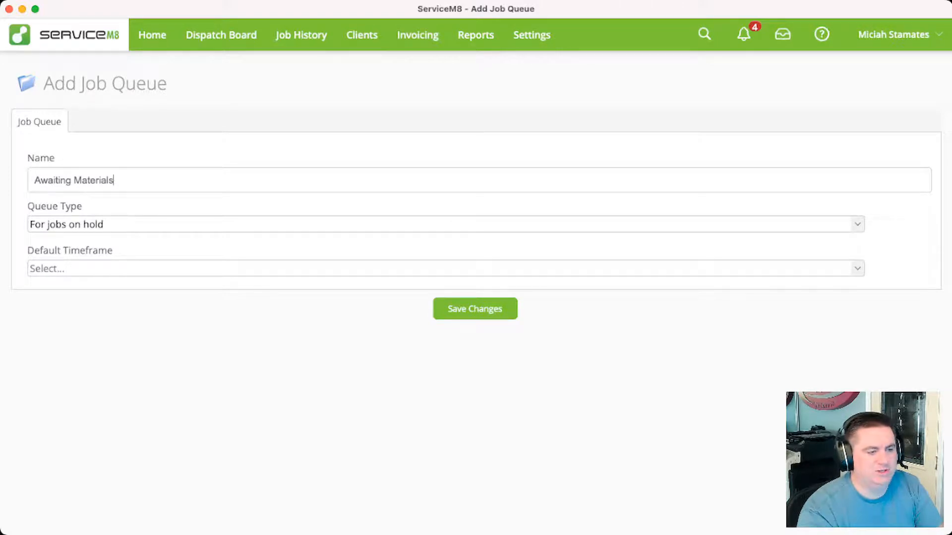
{"action": "left_click", "coordinate": [445, 268]}
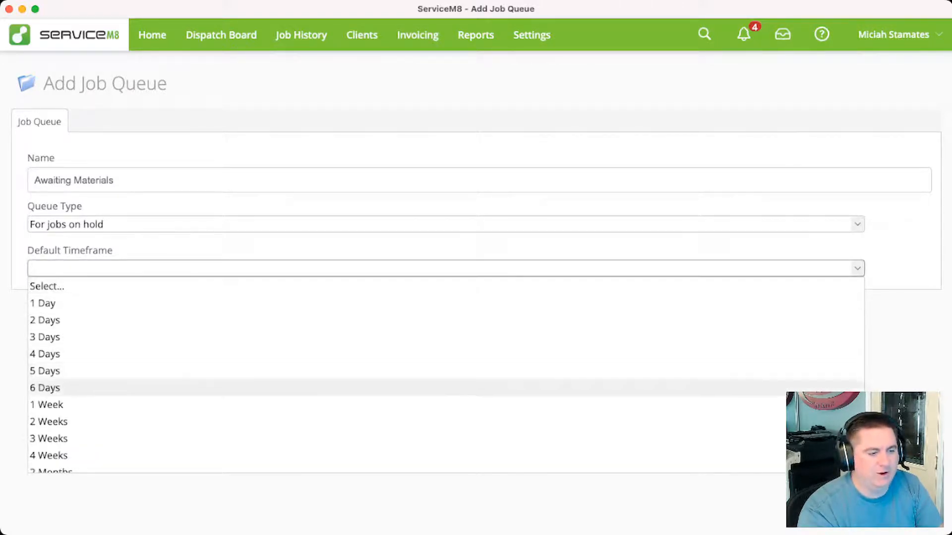
{"action": "left_click", "coordinate": [46, 405]}
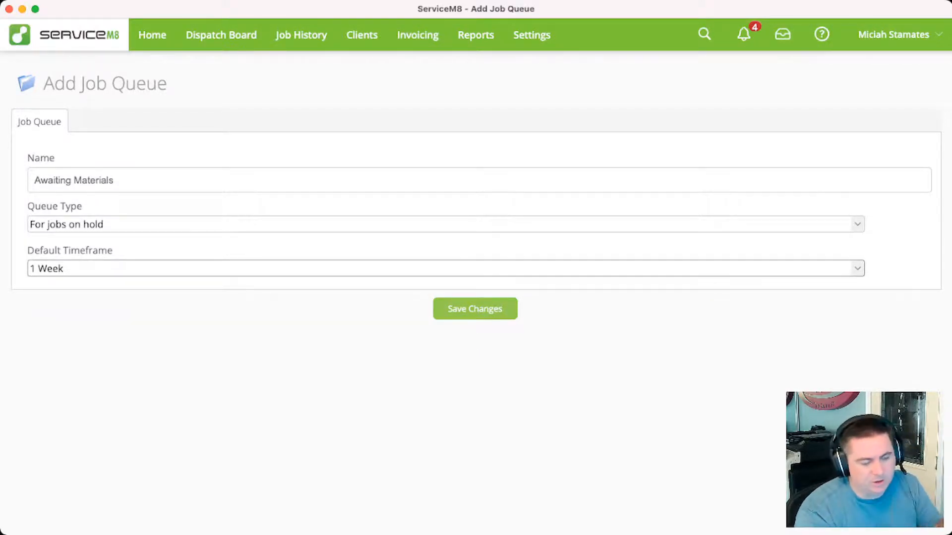
{"action": "left_click", "coordinate": [474, 309]}
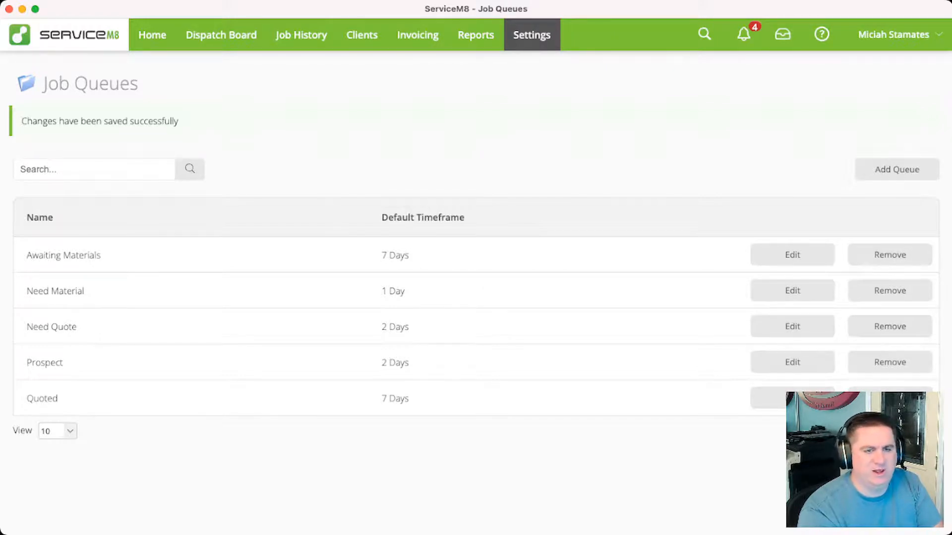
Set a custom queue order on the Dispatch Board: Prospect, Need Quote, Quoted, Need Material, Awaiting Materials
{"action": "left_click", "coordinate": [221, 35]}
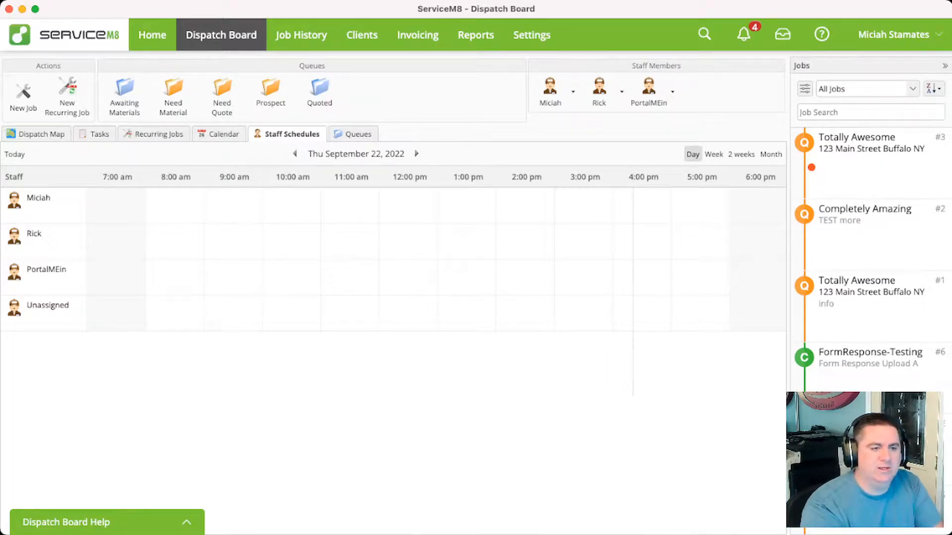
{"action": "left_click", "coordinate": [353, 134]}
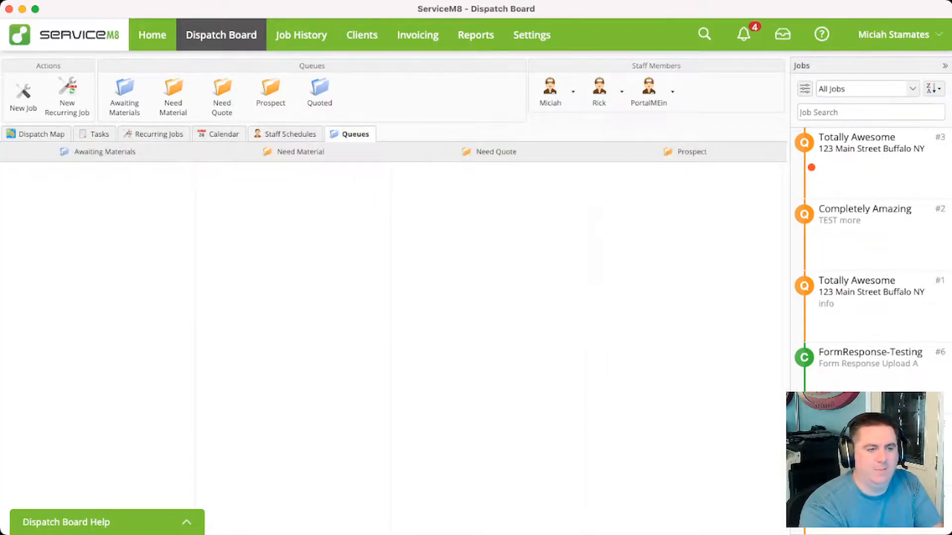
{"action": "scroll", "coordinate": [393, 337], "scroll_direction": "right", "scroll_amount": 5}
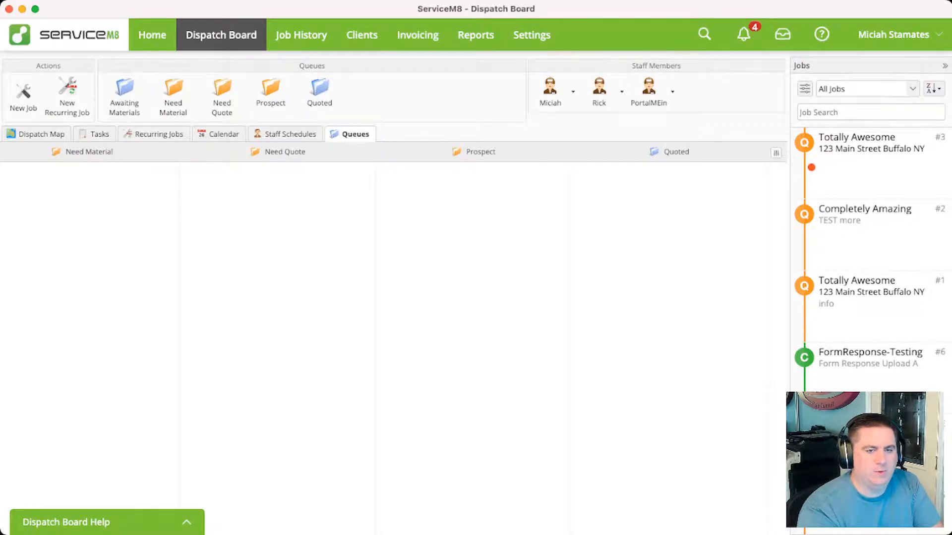
{"action": "left_click", "coordinate": [776, 153]}
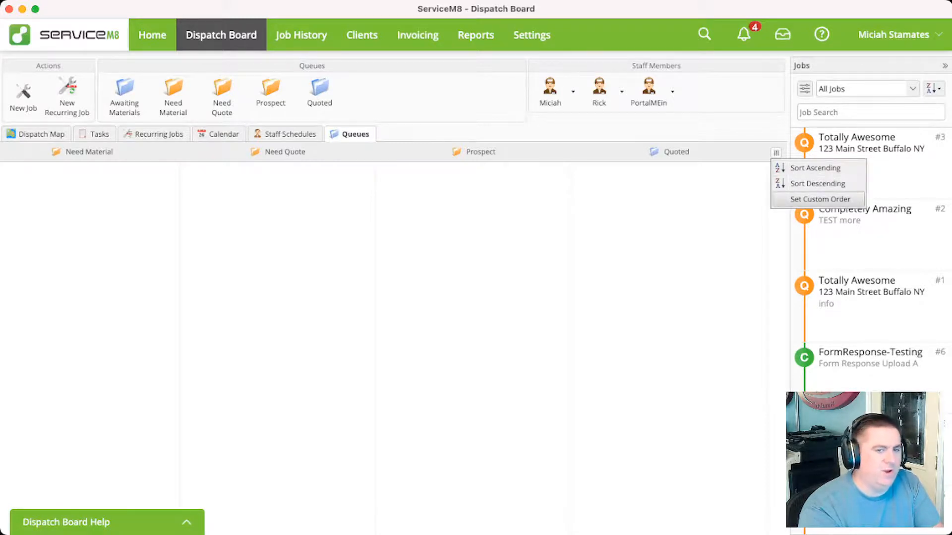
{"action": "left_click", "coordinate": [820, 199]}
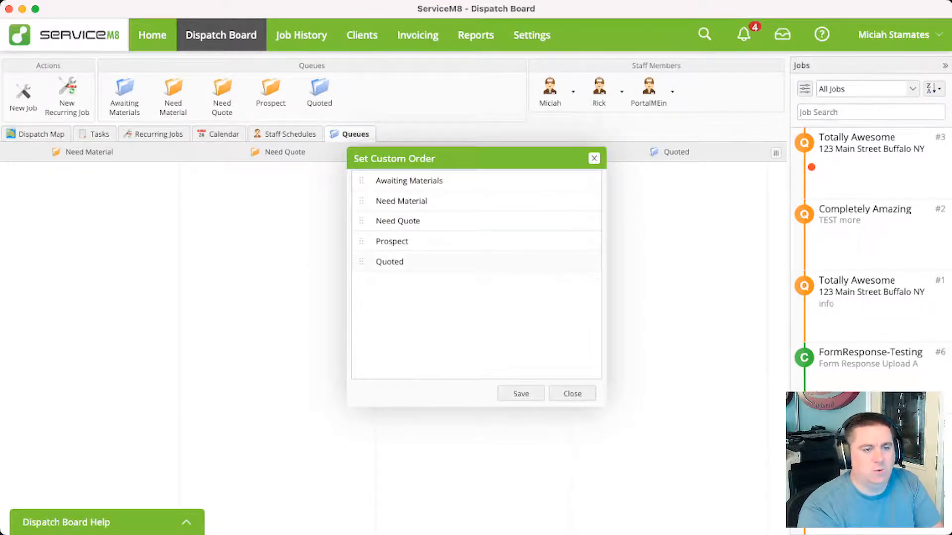
{"action": "left_click_drag", "start_coordinate": [392, 241], "coordinate": [392, 180]}
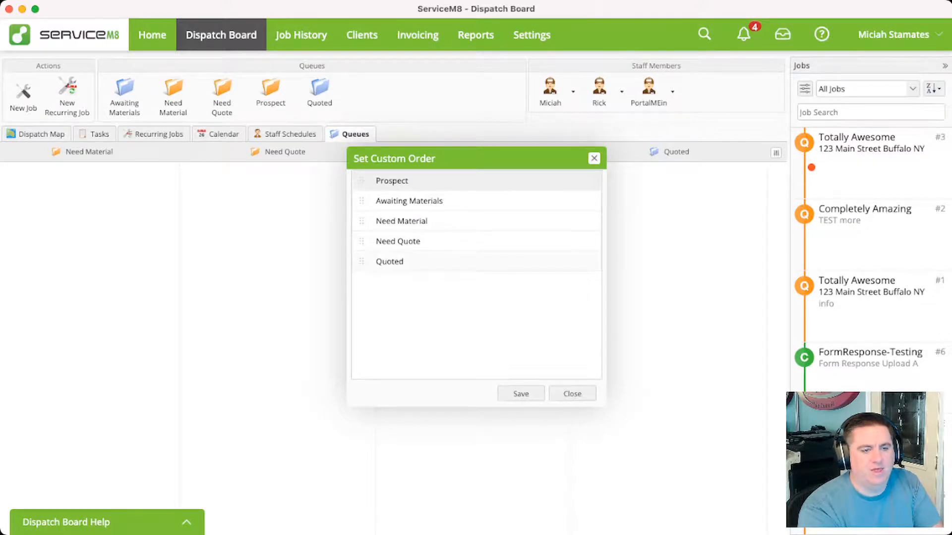
{"action": "left_click_drag", "start_coordinate": [392, 241], "coordinate": [392, 200]}
{"action": "left_click_drag", "start_coordinate": [392, 261], "coordinate": [391, 221]}
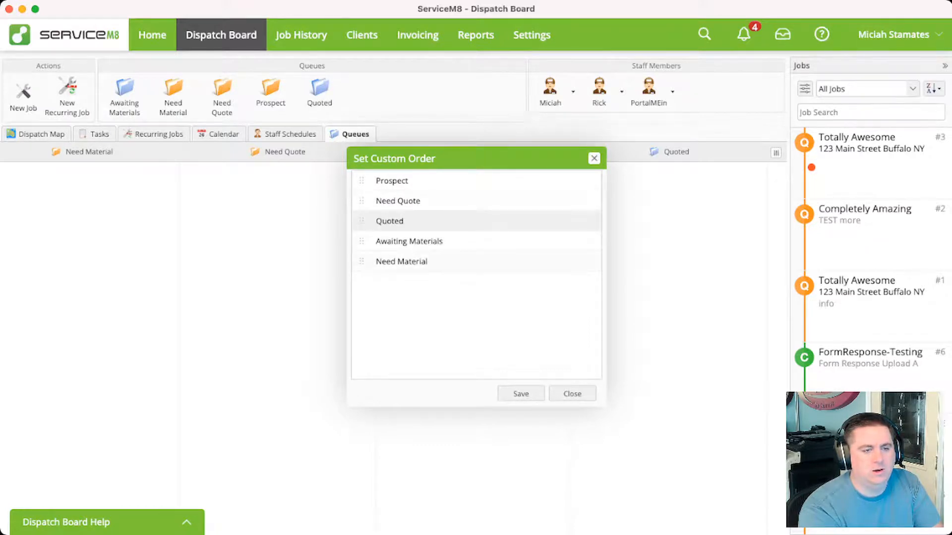
{"action": "left_click_drag", "start_coordinate": [391, 261], "coordinate": [392, 241]}
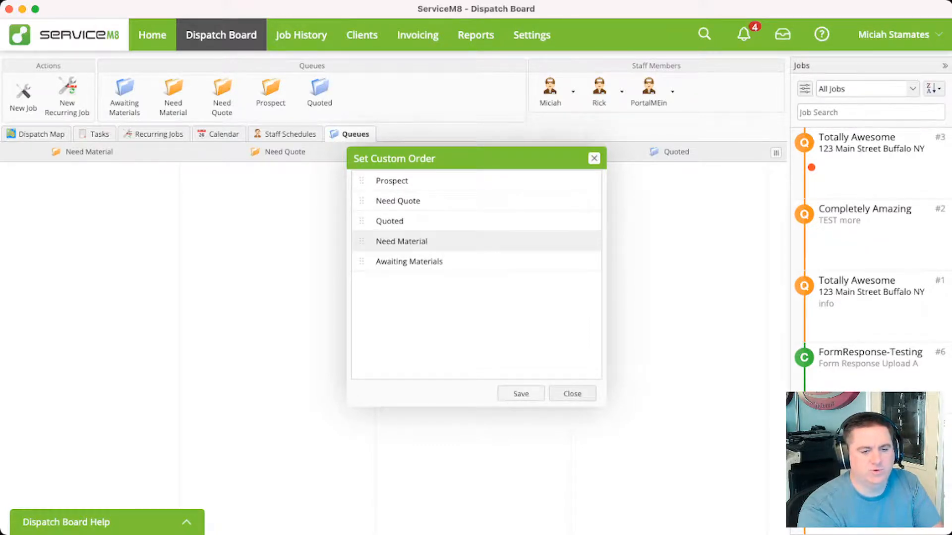
{"action": "left_click", "coordinate": [520, 394]}
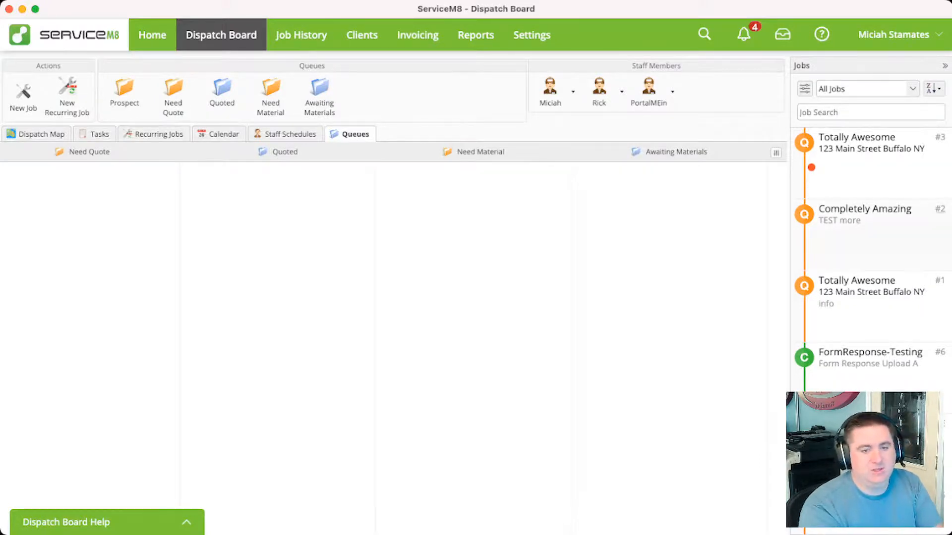
Check the quote items of Totally Awesome job #3 and assign the job to the Quoted queue with a 1 Week expiry
{"action": "left_click", "coordinate": [939, 137]}
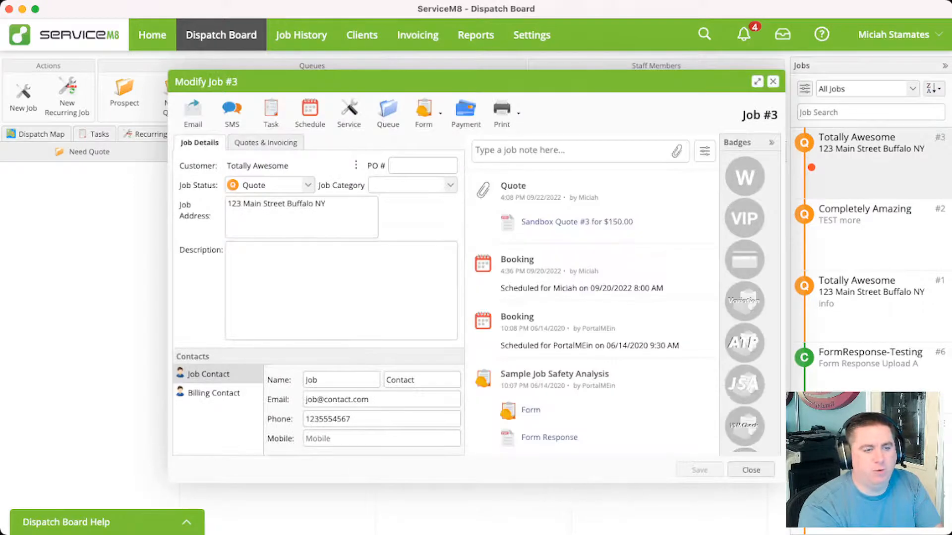
{"action": "left_click", "coordinate": [265, 143]}
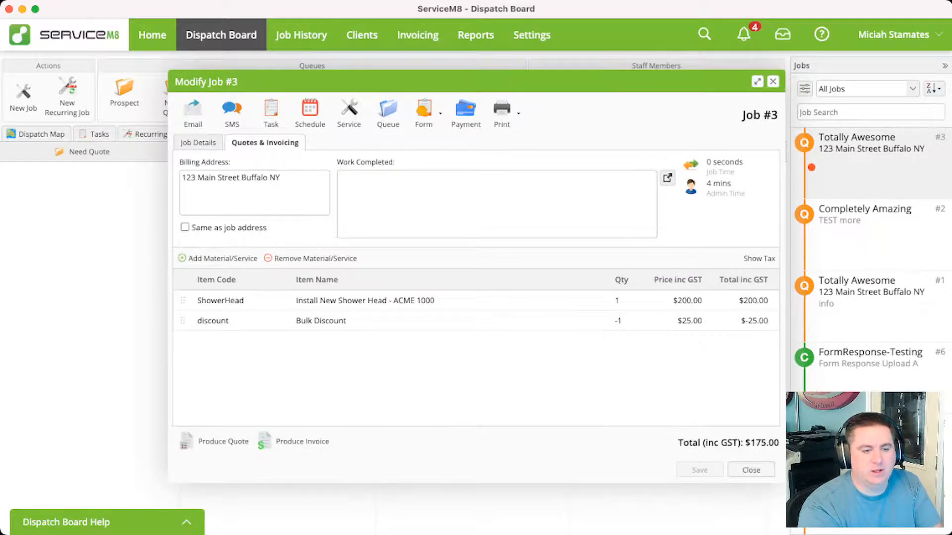
{"action": "left_click", "coordinate": [773, 82]}
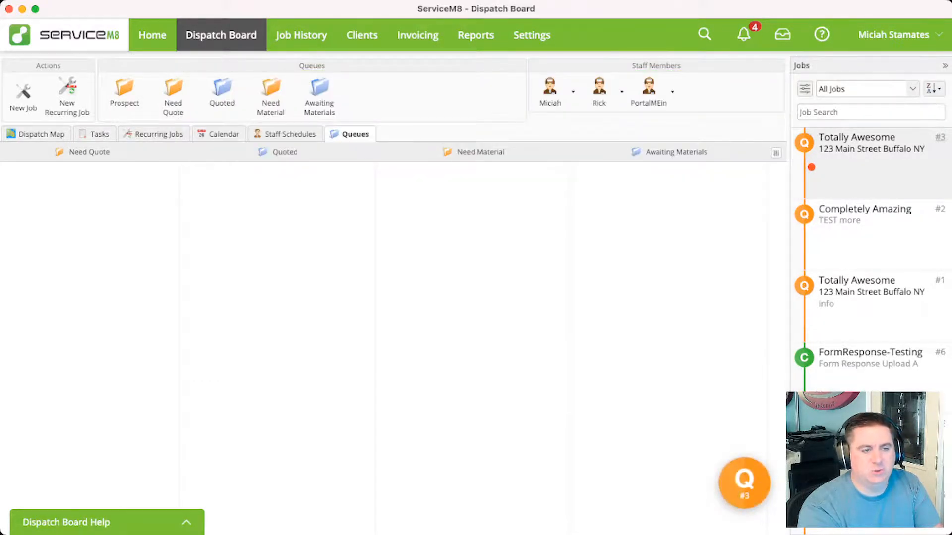
{"action": "left_click_drag", "start_coordinate": [868, 144], "coordinate": [222, 94]}
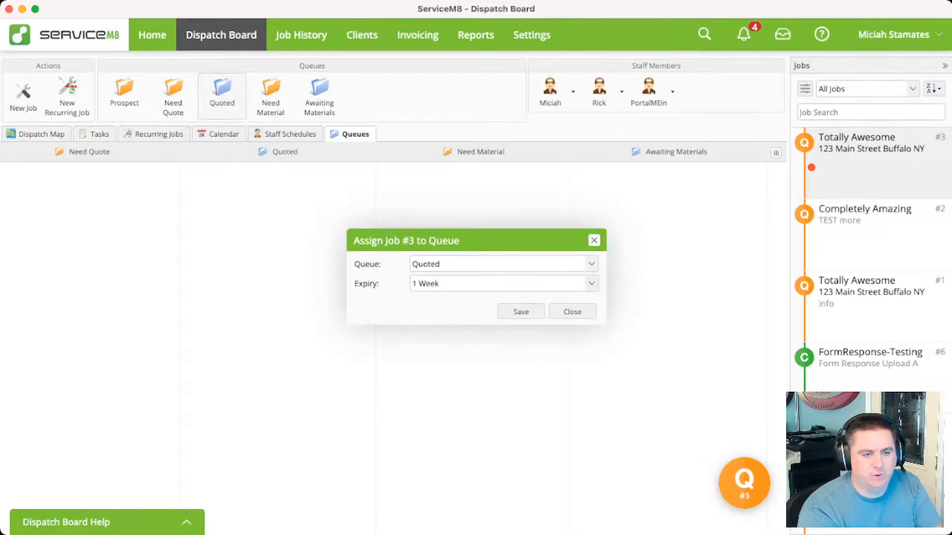
{"action": "left_click", "coordinate": [520, 312]}
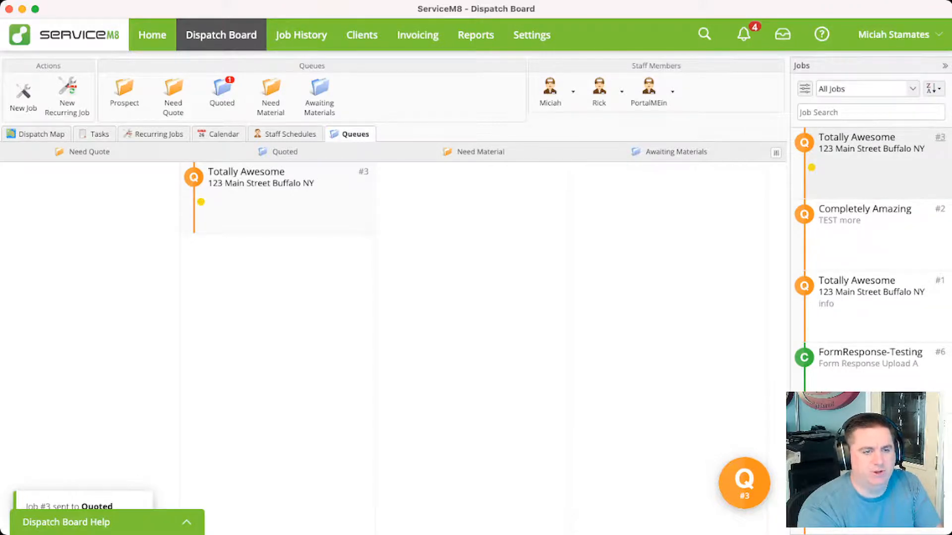
Move job #3 to the Need Material queue with a 1 Day expiry and a staff assignee, and return it to Quoted
{"action": "left_click_drag", "start_coordinate": [868, 149], "coordinate": [404, 176]}
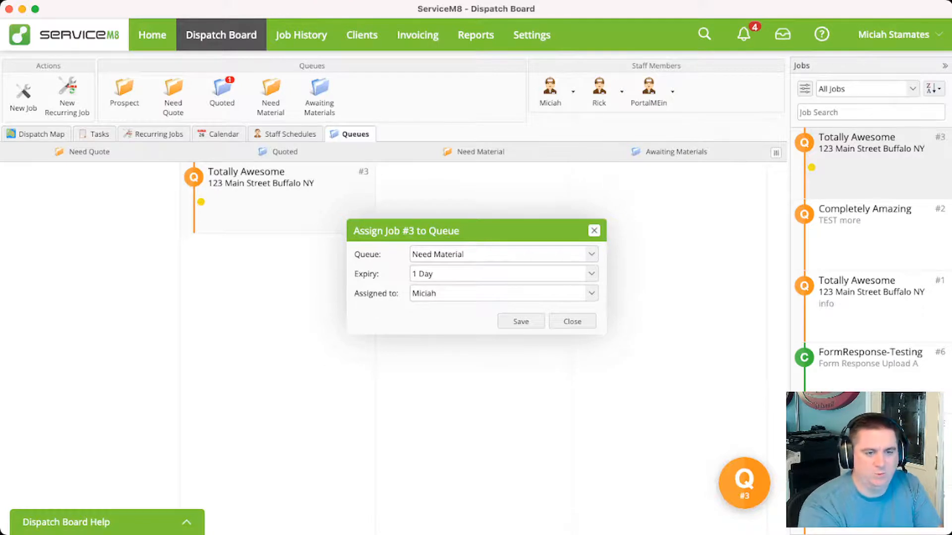
{"action": "left_click", "coordinate": [591, 294]}
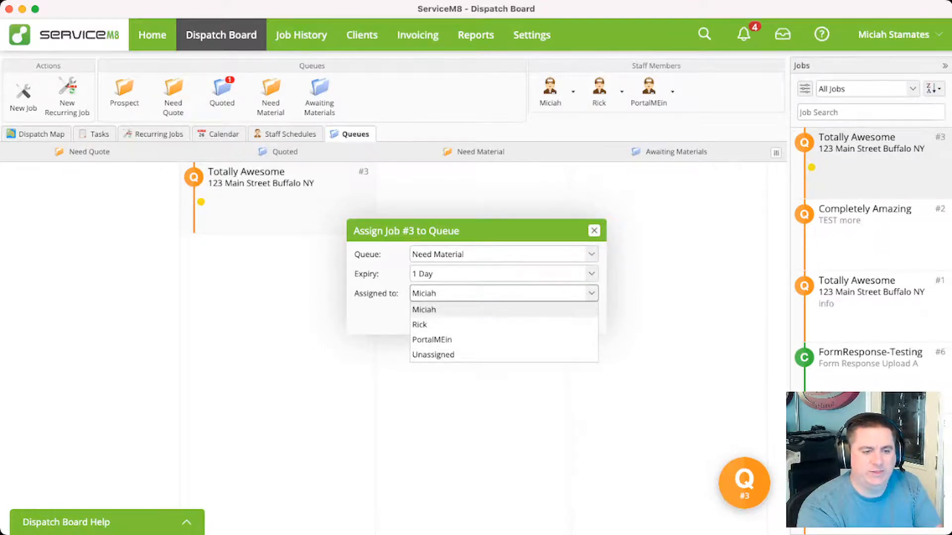
{"action": "left_click", "coordinate": [503, 310]}
{"action": "left_click", "coordinate": [520, 321]}
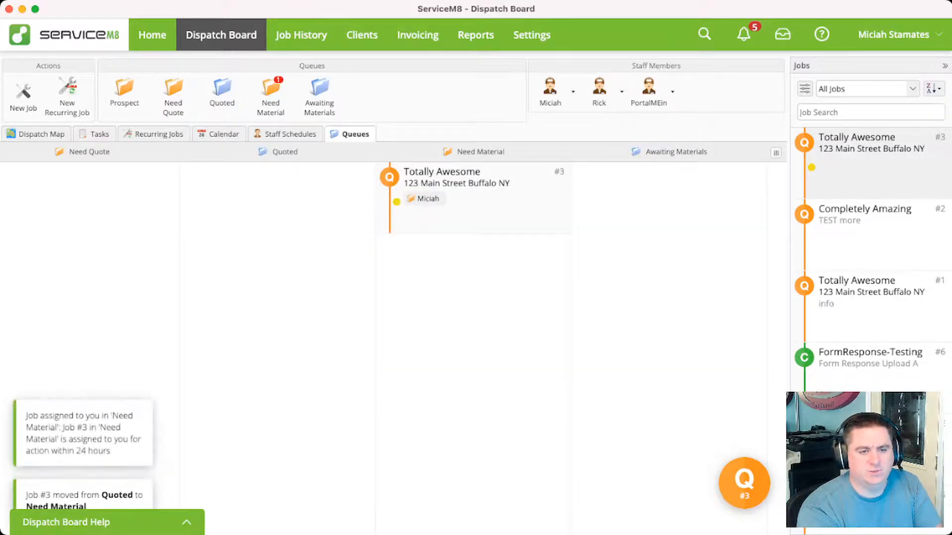
{"action": "left_click_drag", "start_coordinate": [441, 193], "coordinate": [228, 191]}
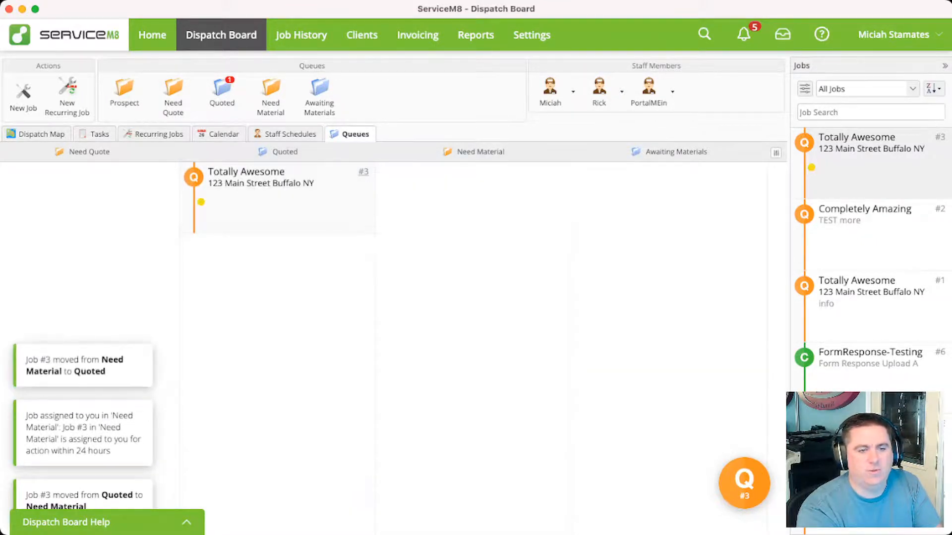
Assign the Completely Amazing job #2 to the Need Material queue and filter the job list to Unscheduled Jobs
{"action": "left_click_drag", "start_coordinate": [865, 214], "coordinate": [394, 217]}
{"action": "left_click", "coordinate": [520, 321]}
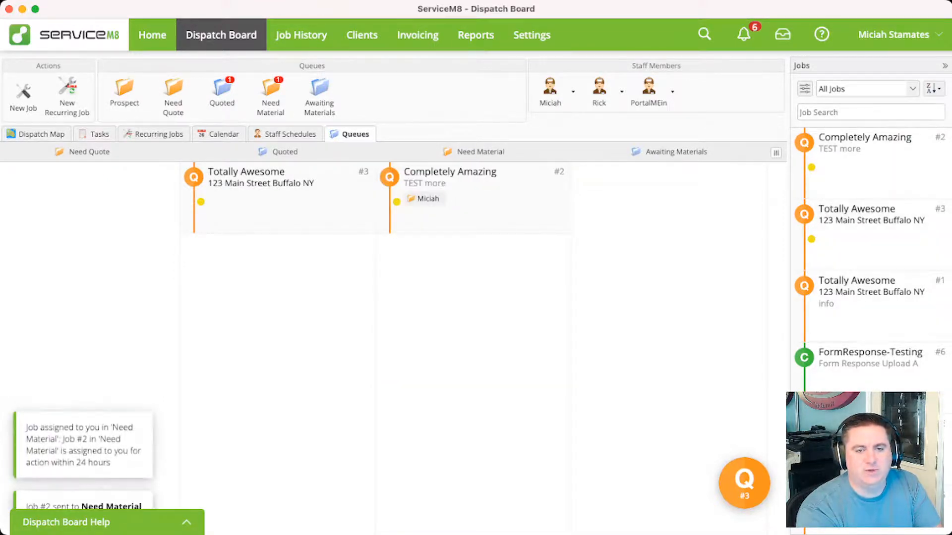
{"action": "left_click", "coordinate": [865, 89]}
{"action": "left_click", "coordinate": [852, 240]}
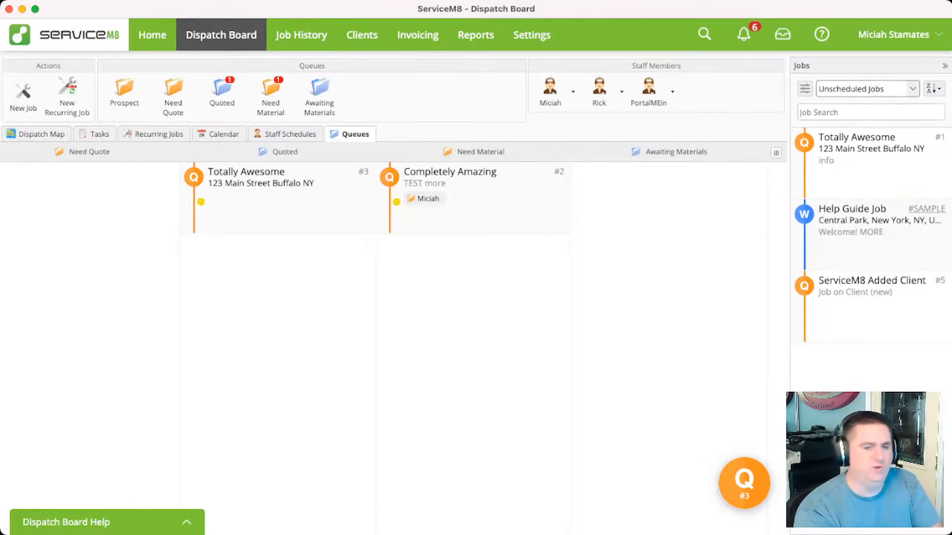
Set the status of the sample Help Guide Job to Completed and save the job
{"action": "left_click", "coordinate": [926, 209]}
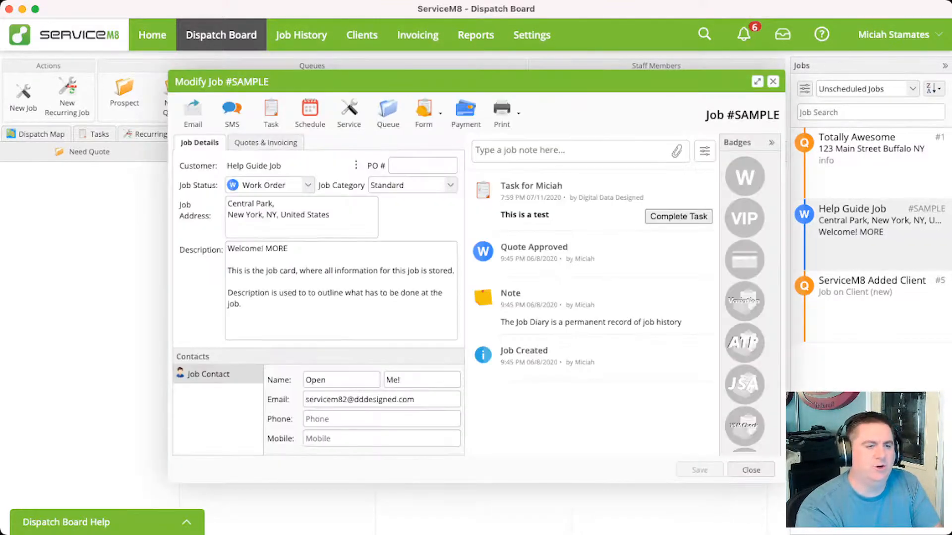
{"action": "left_click", "coordinate": [306, 185]}
{"action": "left_click", "coordinate": [262, 236]}
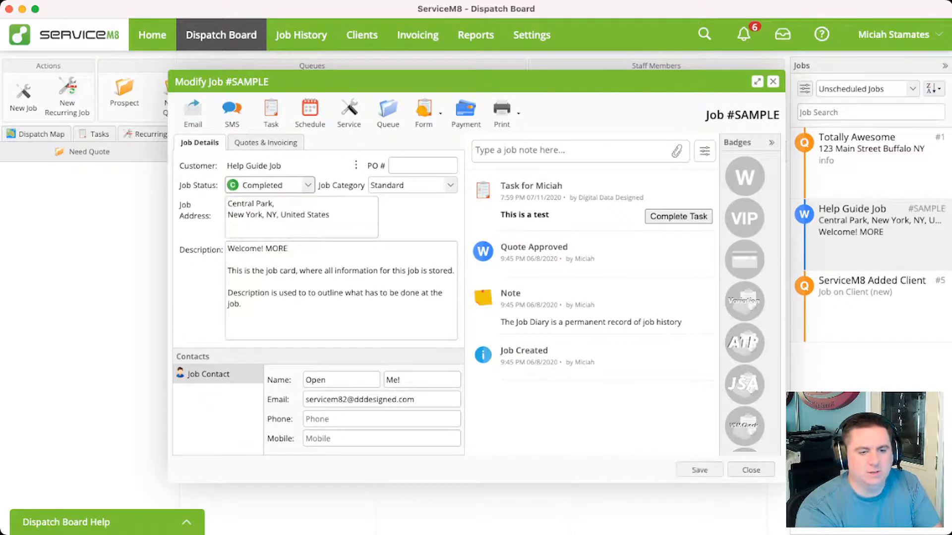
{"action": "left_click", "coordinate": [699, 470]}
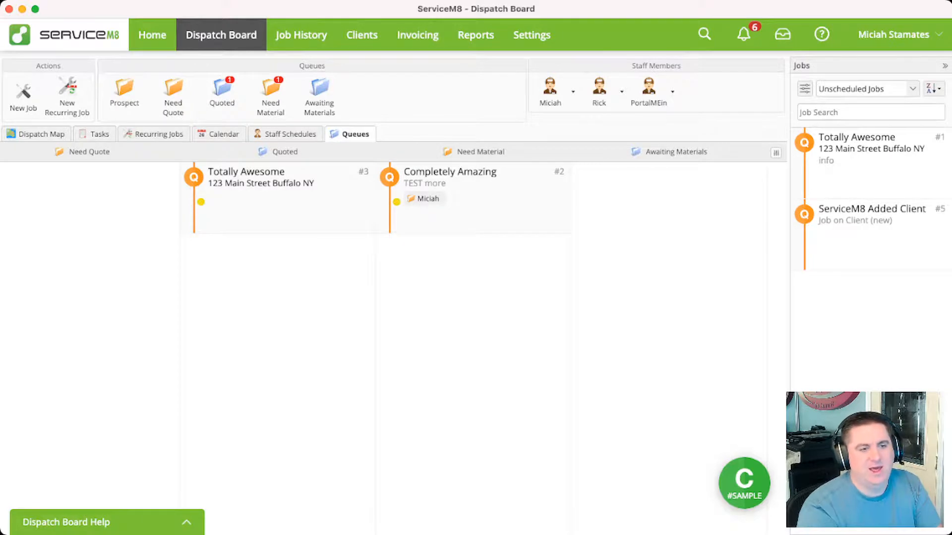
Assign Totally Awesome job #1 to Need Quote with a 2 Days expiry, and ServiceM8 Added Client job #5 to Awaiting Materials
{"action": "left_click_drag", "start_coordinate": [855, 144], "coordinate": [173, 94]}
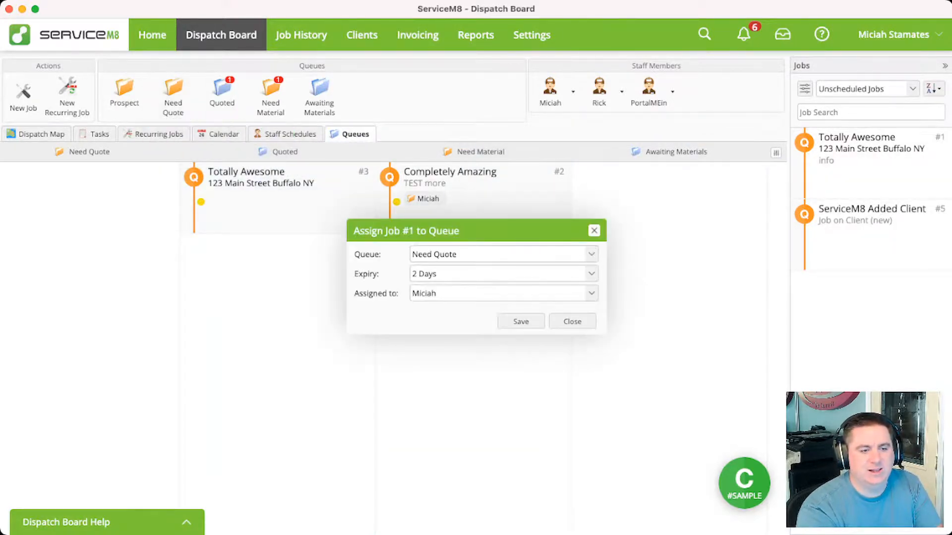
{"action": "left_click", "coordinate": [521, 322]}
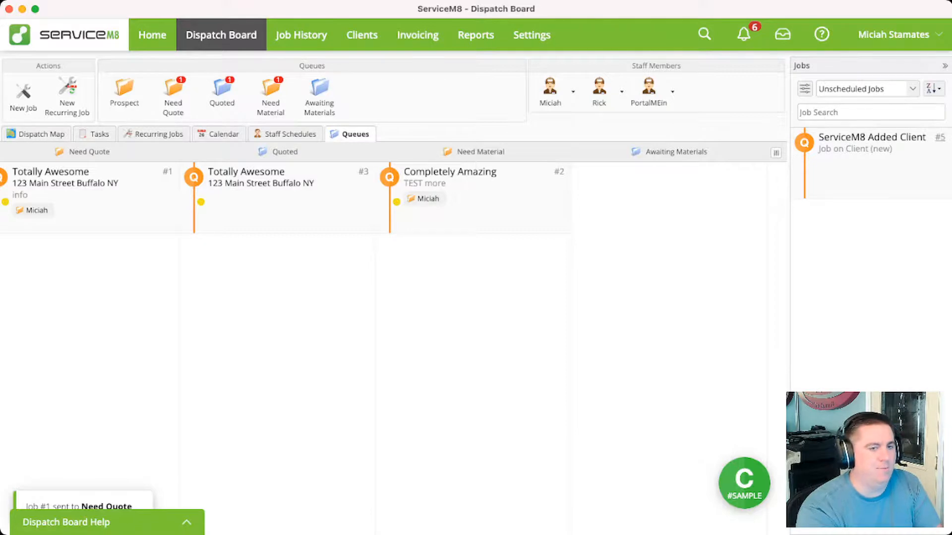
{"action": "left_click_drag", "start_coordinate": [852, 141], "coordinate": [669, 203]}
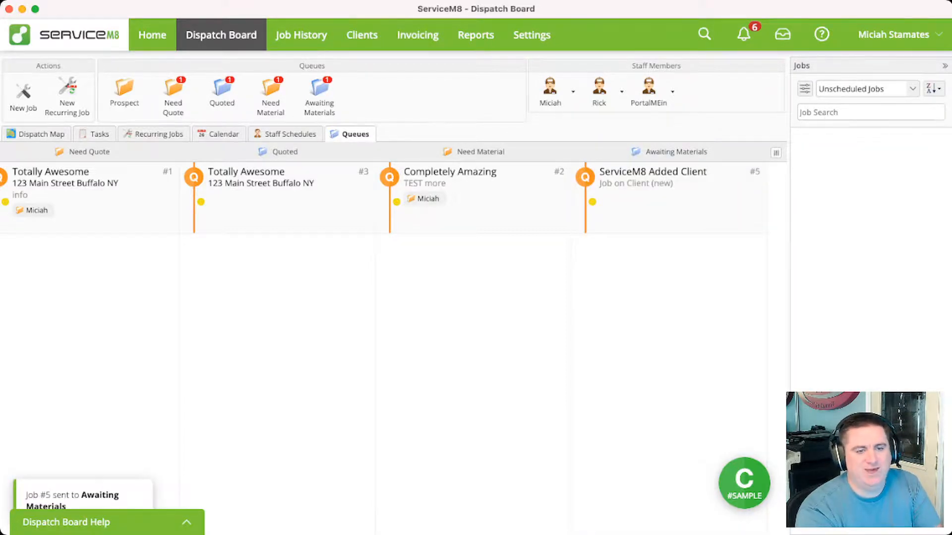
Look across the filled queue columns and filter the job list to For My Review
{"action": "scroll", "coordinate": [393, 342], "scroll_direction": "left", "scroll_amount": 3}
{"action": "scroll", "coordinate": [393, 342], "scroll_direction": "right", "scroll_amount": 2}
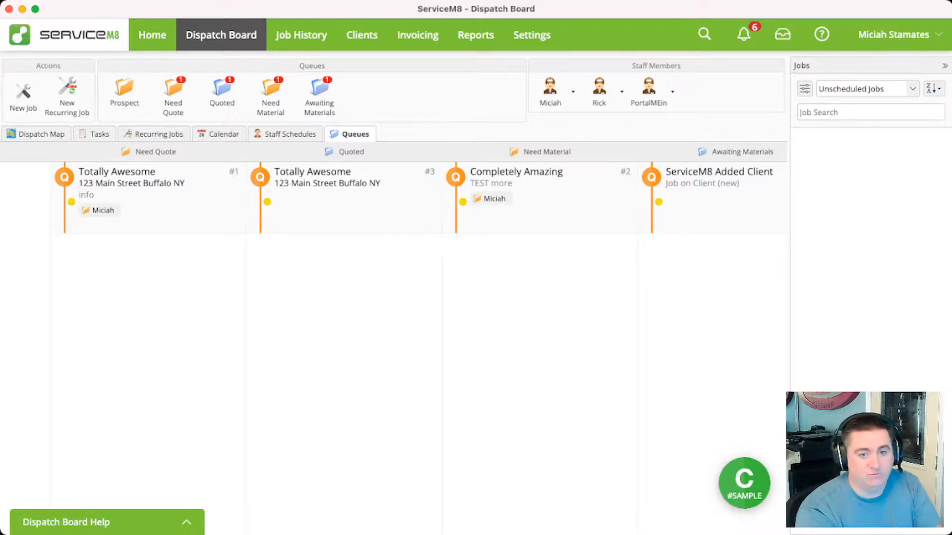
{"action": "left_click", "coordinate": [865, 89]}
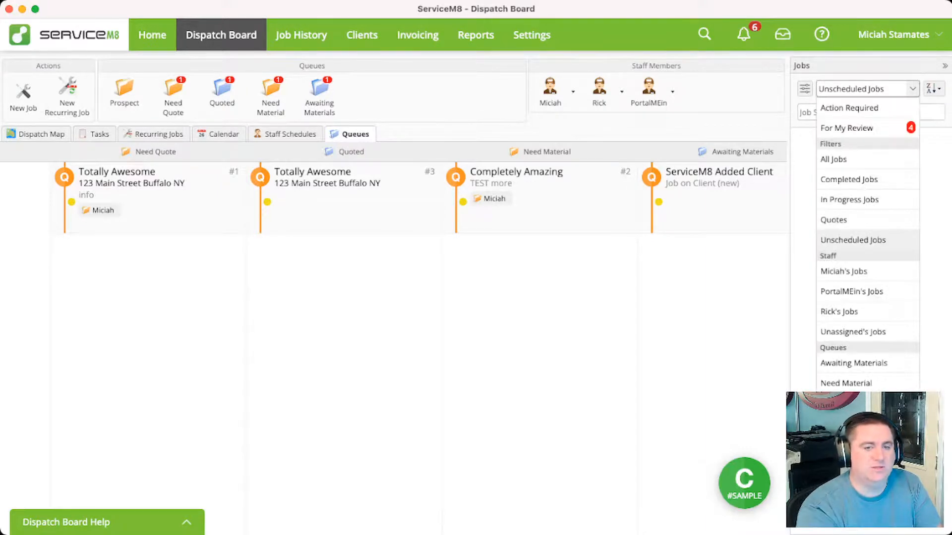
{"action": "left_click", "coordinate": [847, 128]}
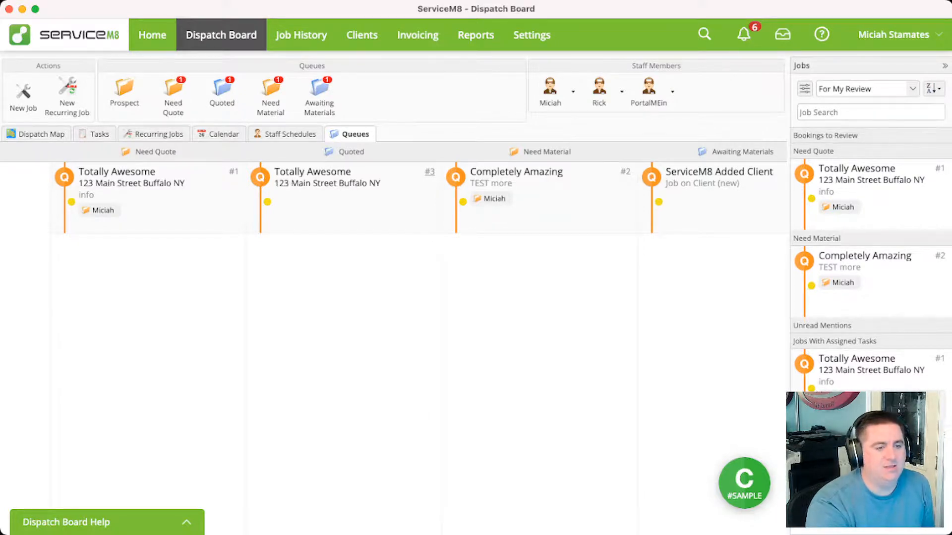
Look over the staff schedules, the weekly calendar and the staff member options, and return to the queue columns
{"action": "left_click", "coordinate": [286, 134]}
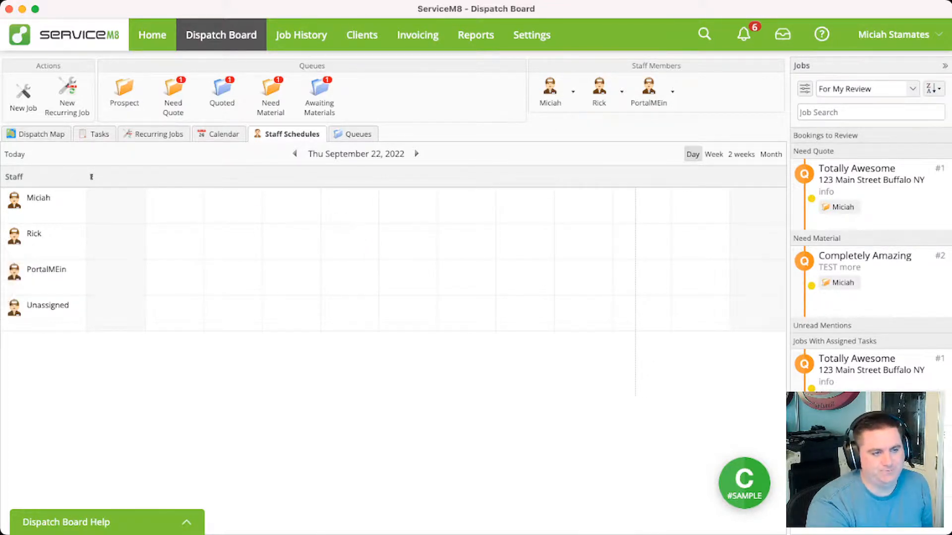
{"action": "left_click", "coordinate": [220, 134]}
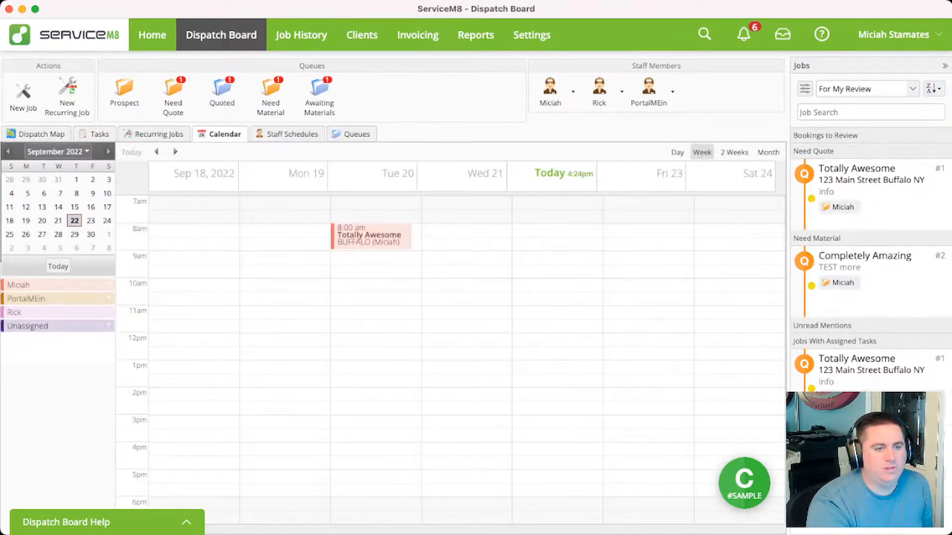
{"action": "left_click", "coordinate": [288, 134]}
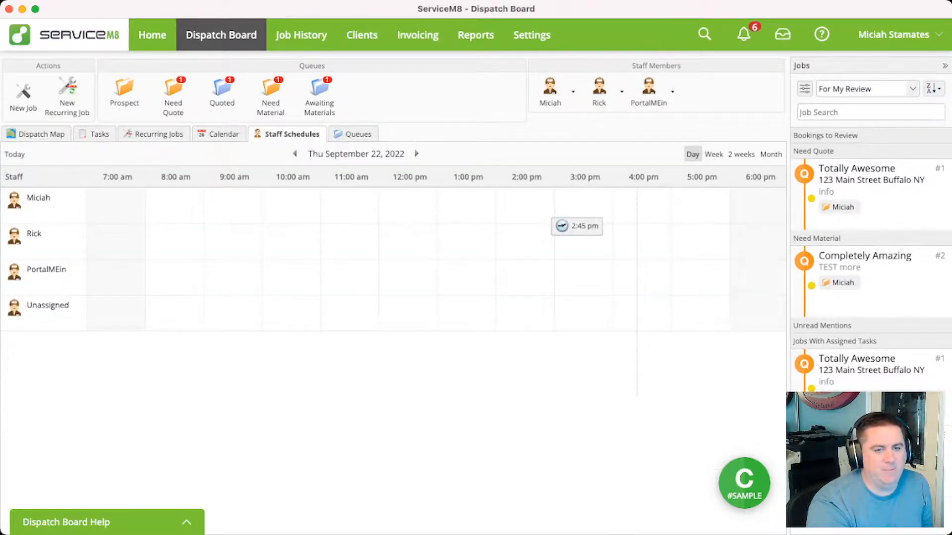
{"action": "left_click", "coordinate": [649, 90]}
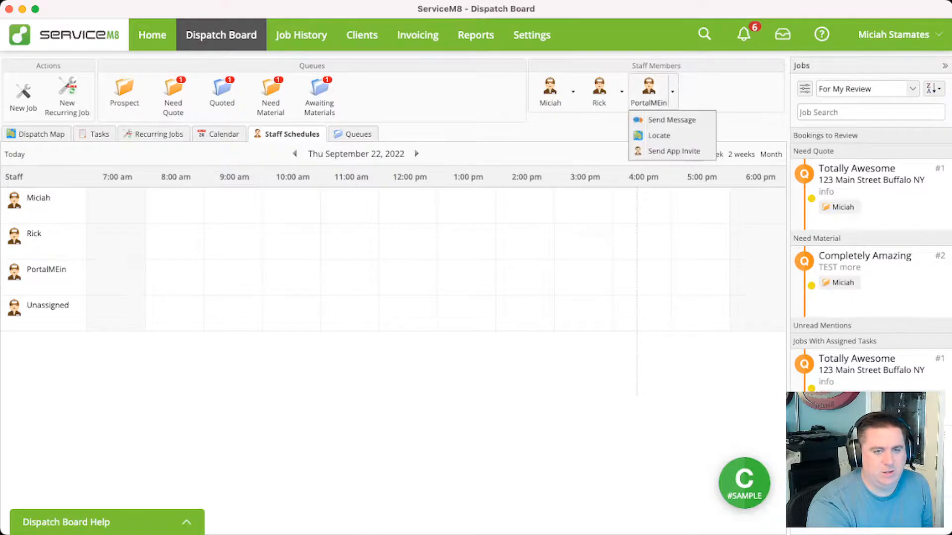
{"action": "key", "text": "Escape"}
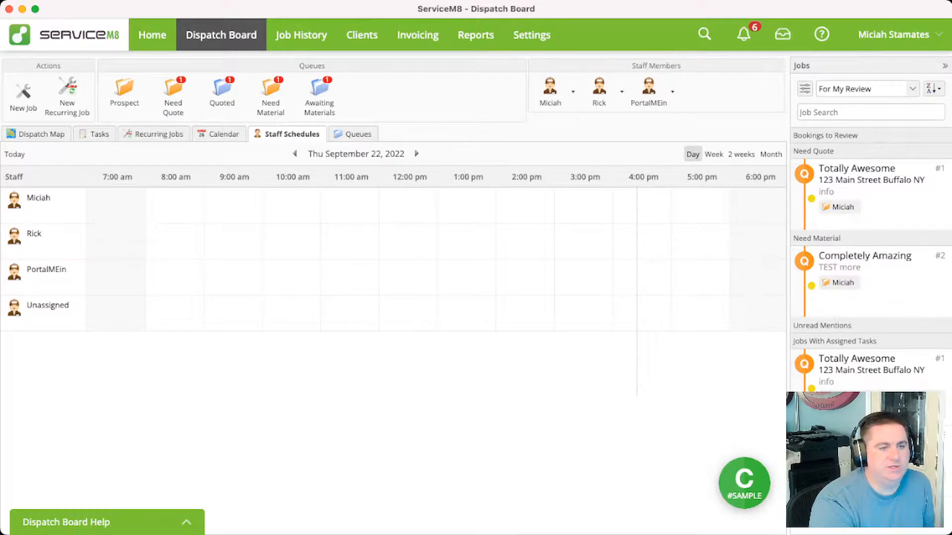
{"action": "left_click", "coordinate": [353, 134]}
{"action": "scroll", "coordinate": [394, 342], "scroll_direction": "right", "scroll_amount": 1}
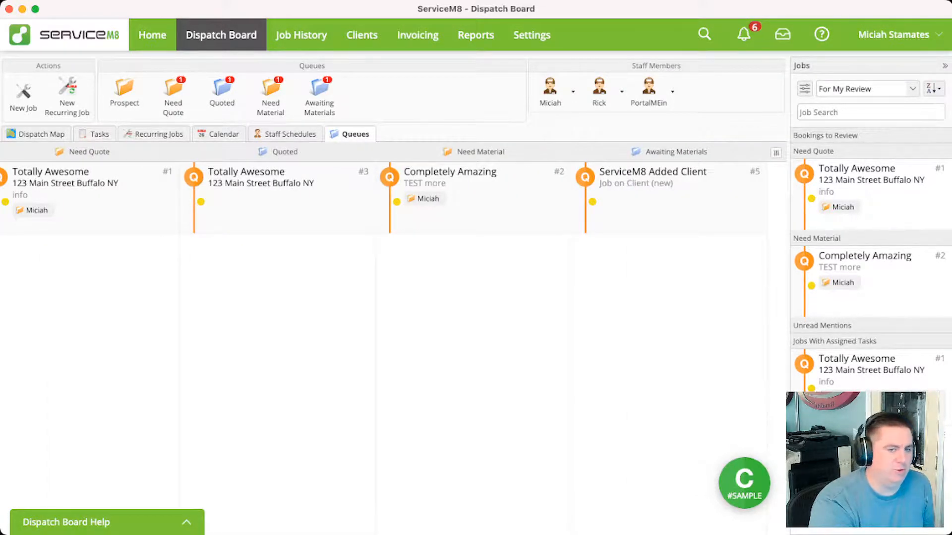
Check the sorting options of the queue columns, then open the custom staff order in Staff Schedules and save it as listed
{"action": "left_click", "coordinate": [776, 153]}
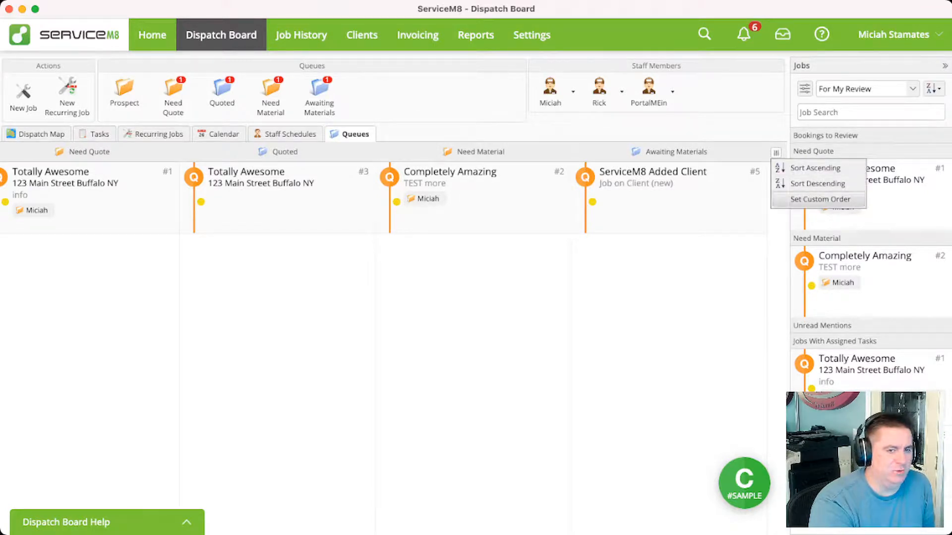
{"action": "left_click", "coordinate": [777, 152]}
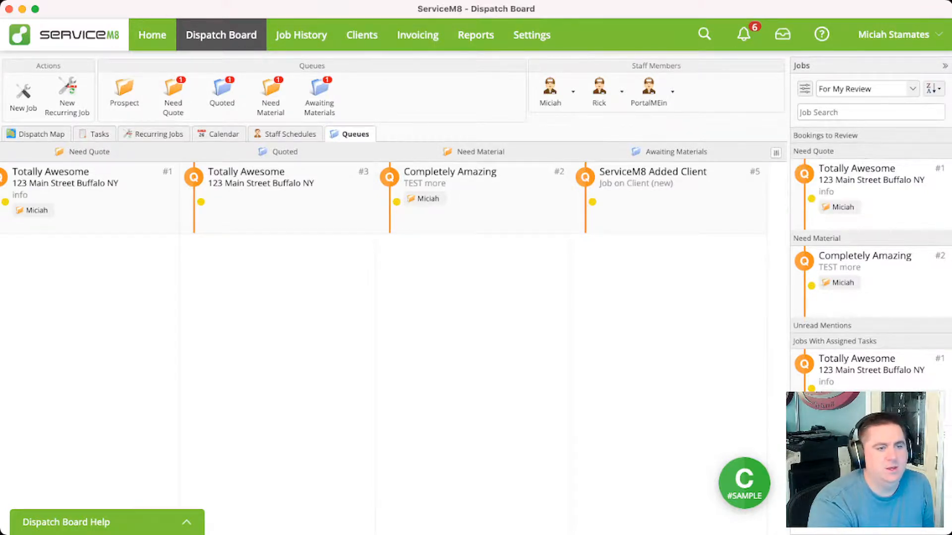
{"action": "left_click", "coordinate": [289, 134]}
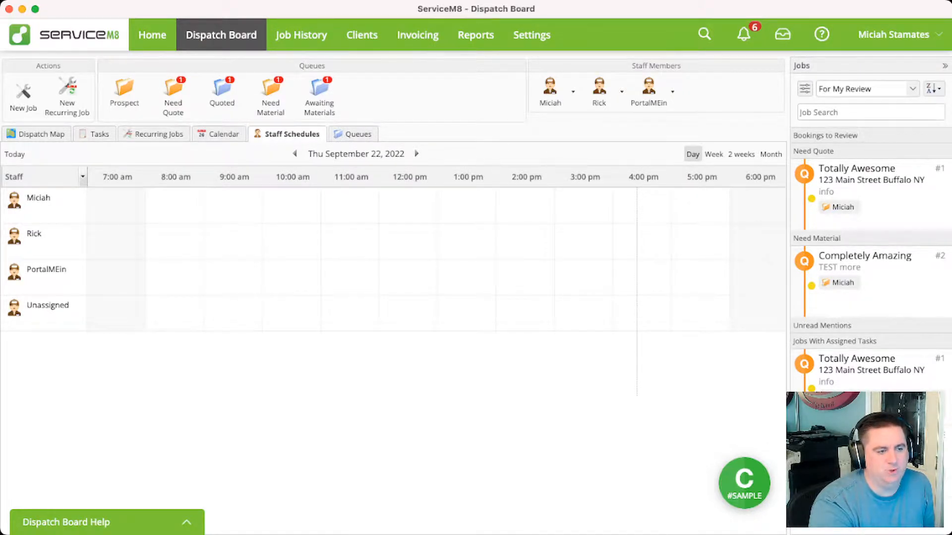
{"action": "left_click", "coordinate": [82, 176]}
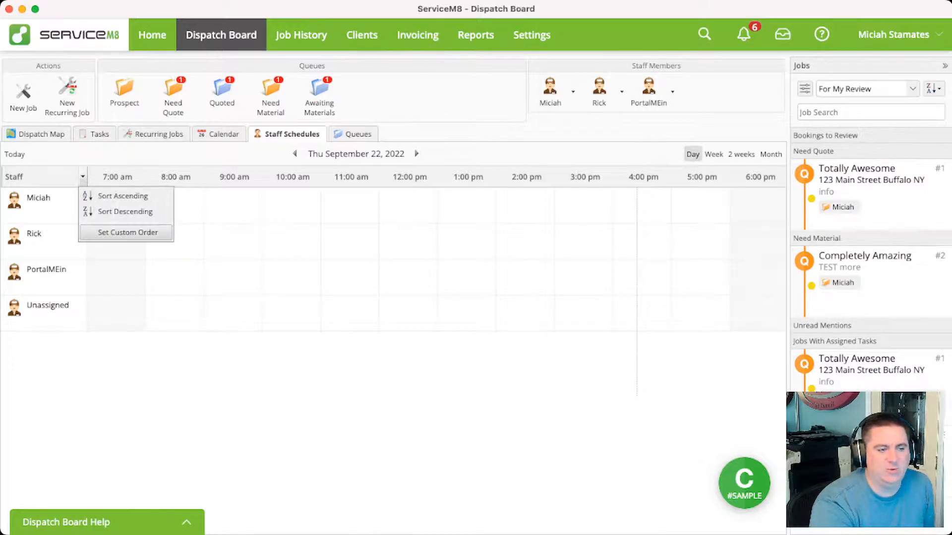
{"action": "left_click", "coordinate": [127, 232]}
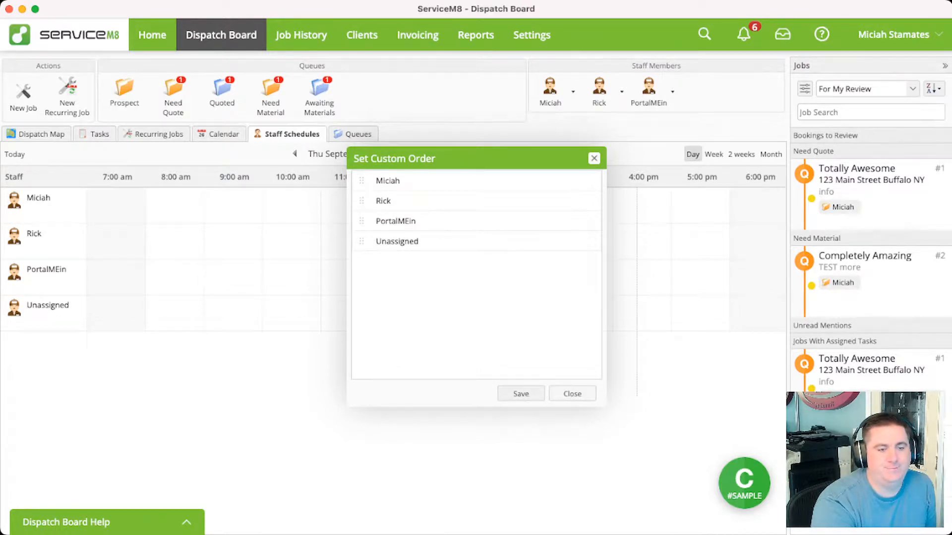
{"action": "left_click", "coordinate": [521, 394]}
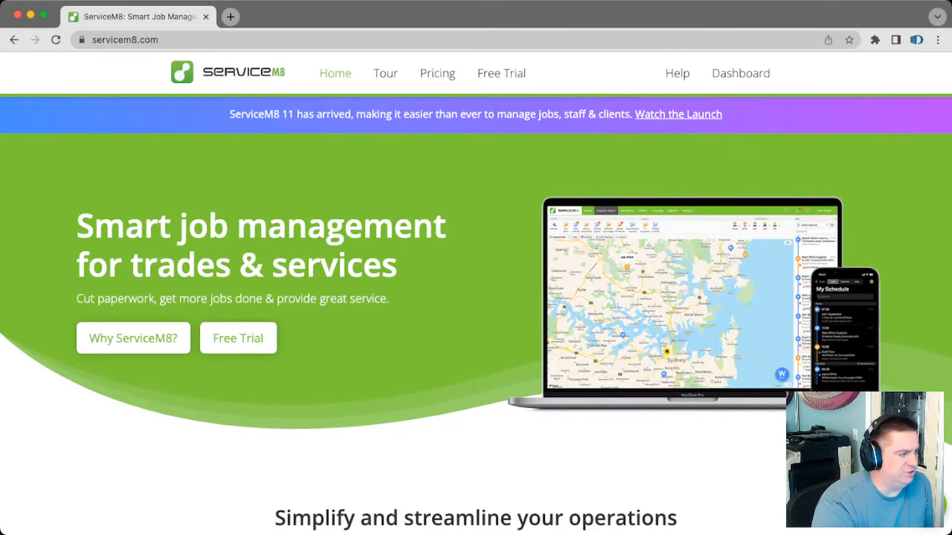
On the ServiceM8 website in Chrome, open the ServiceM8 11 launch page from the announcement and view its video and activation section
{"action": "left_click_drag", "start_coordinate": [230, 114], "coordinate": [351, 114]}
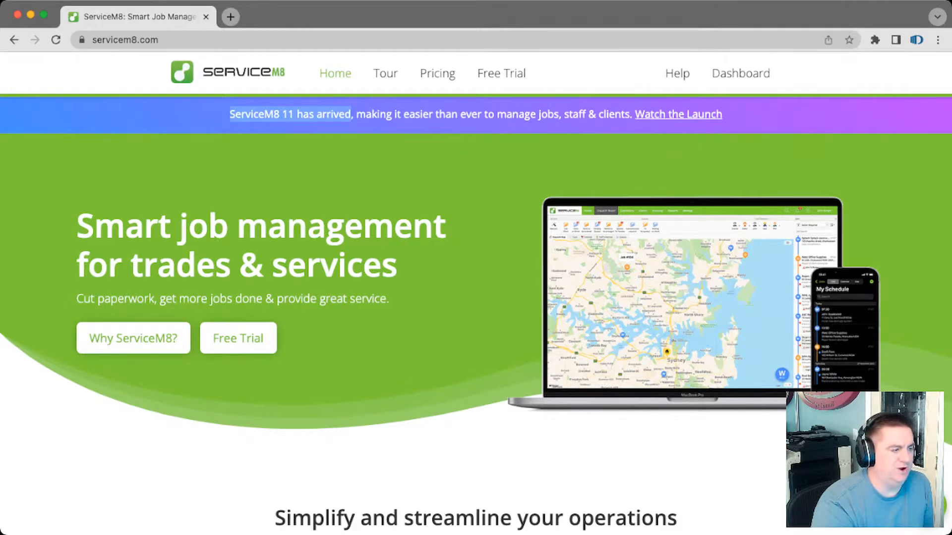
{"action": "left_click", "coordinate": [351, 115]}
{"action": "left_click", "coordinate": [678, 114]}
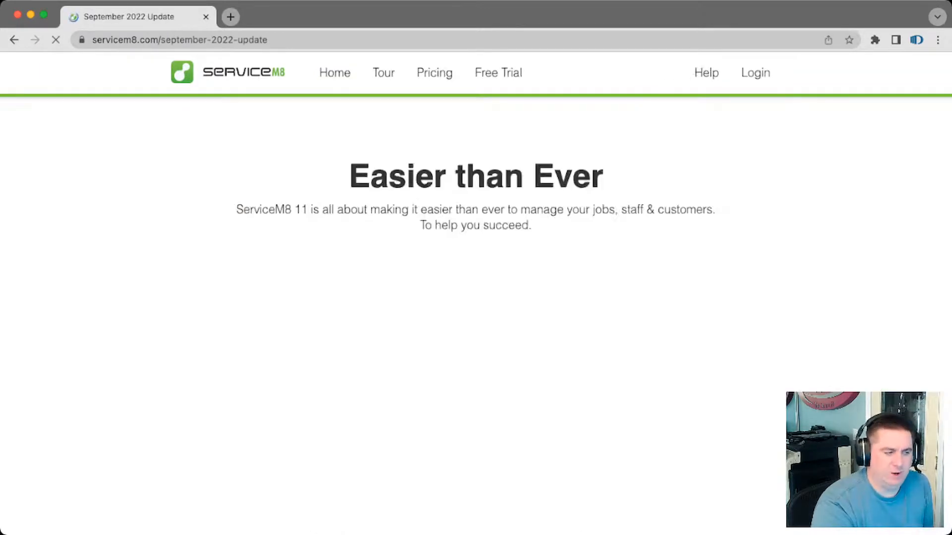
{"action": "scroll", "coordinate": [476, 298], "scroll_direction": "down", "scroll_amount": 5}
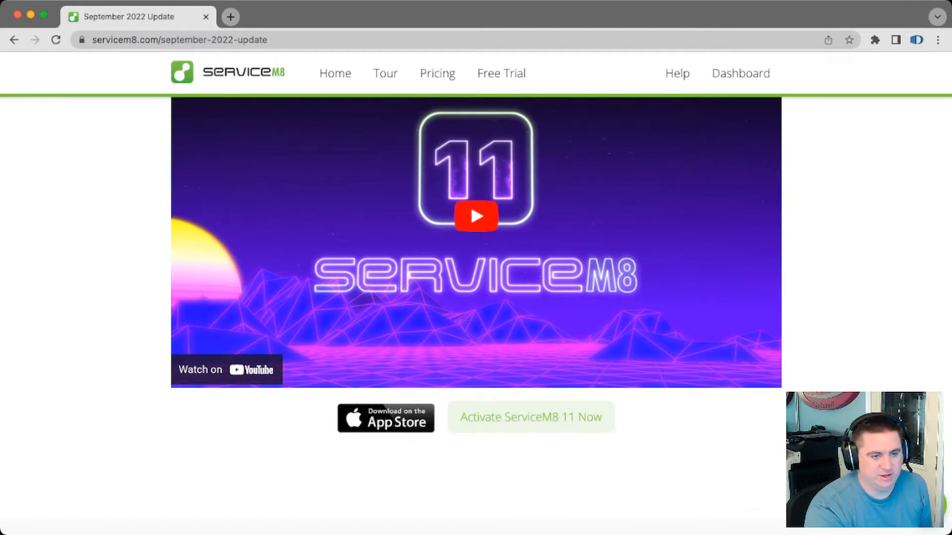
{"action": "key", "text": "super+Tab"}
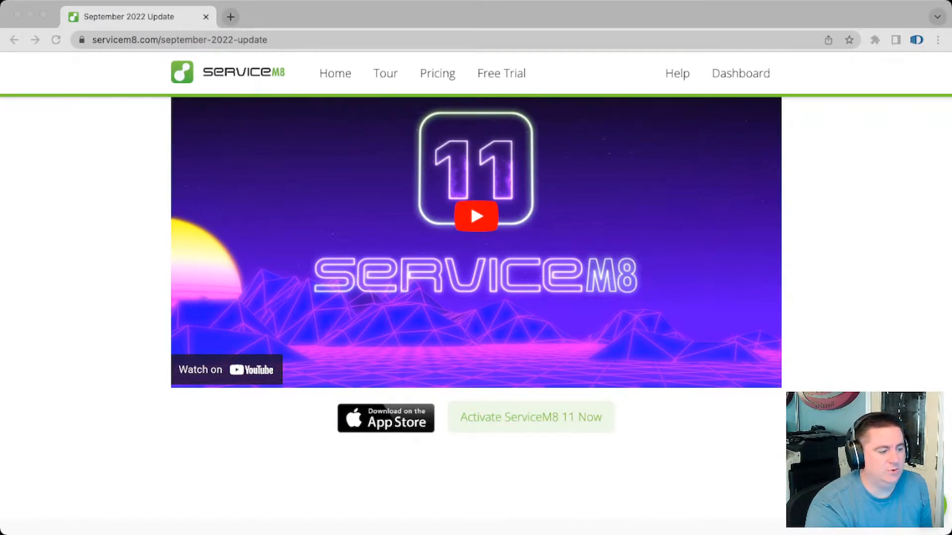
{"action": "key", "text": "super+Tab"}
Open the ServiceM8 11 activation page to read its instructions, and return to the September 2022 Update page
{"action": "left_click", "coordinate": [531, 417]}
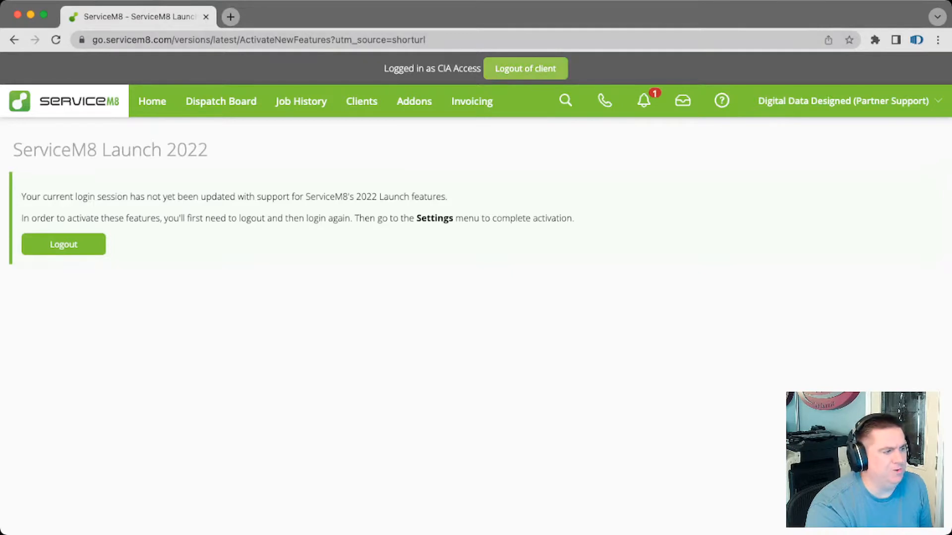
{"action": "scroll", "coordinate": [475, 268], "scroll_direction": "left", "scroll_amount": 5}
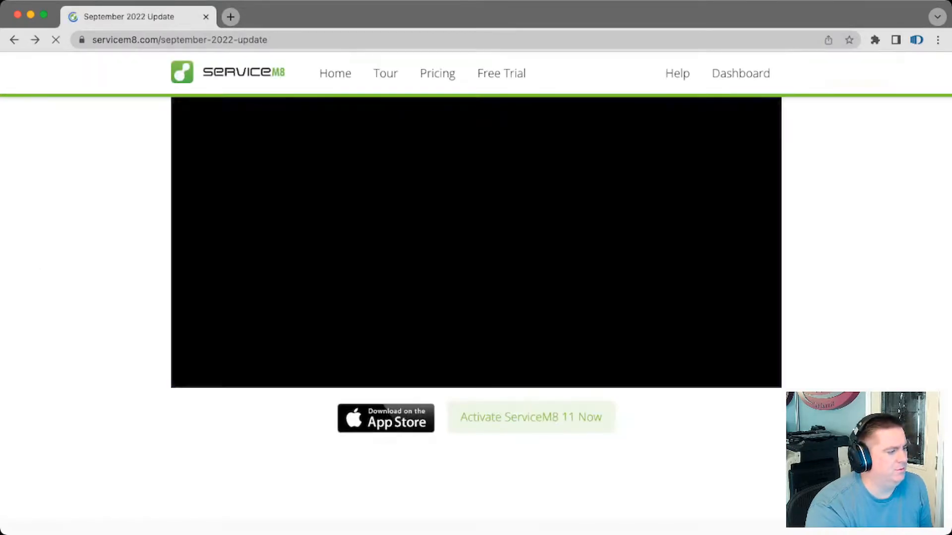
{"action": "scroll", "coordinate": [476, 268], "scroll_direction": "up", "scroll_amount": 3}
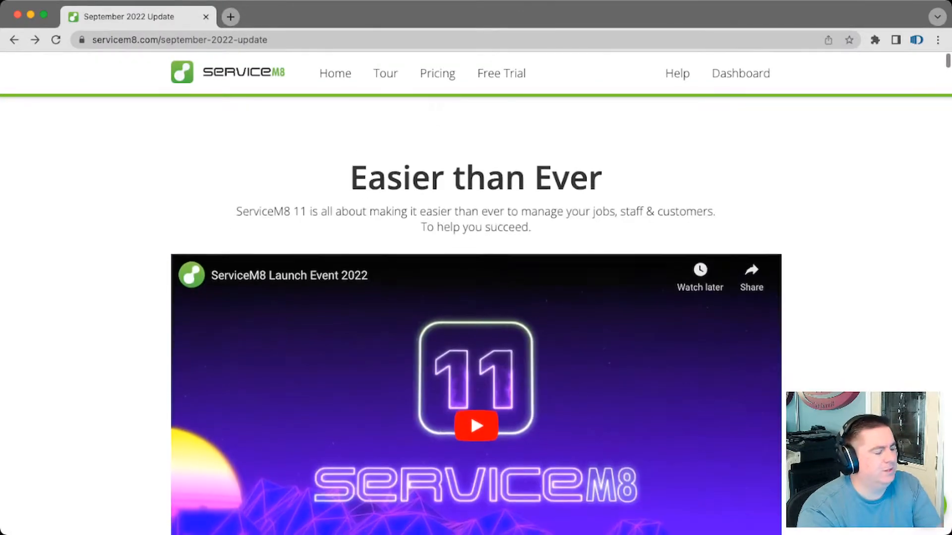
{"action": "scroll", "coordinate": [476, 318], "scroll_direction": "down", "scroll_amount": 3}
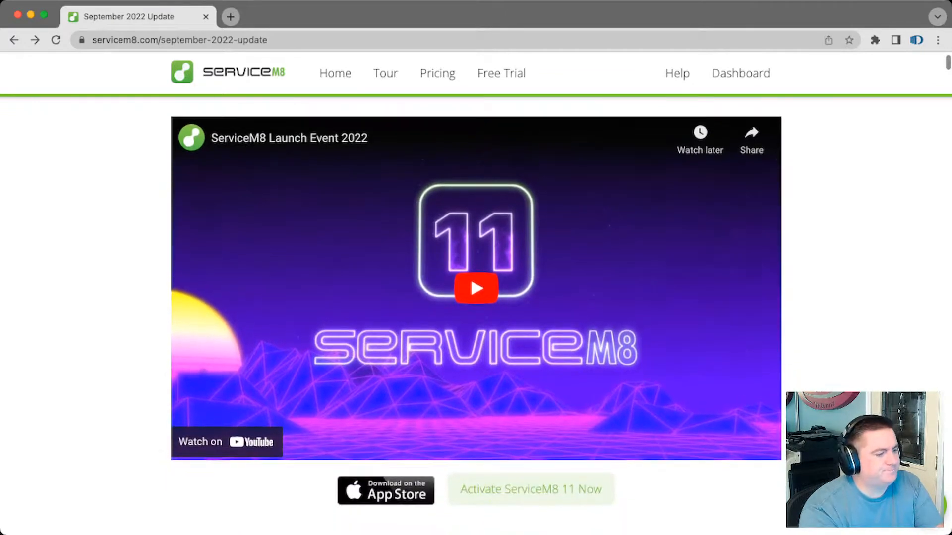
{"action": "key", "text": "super+Tab"}
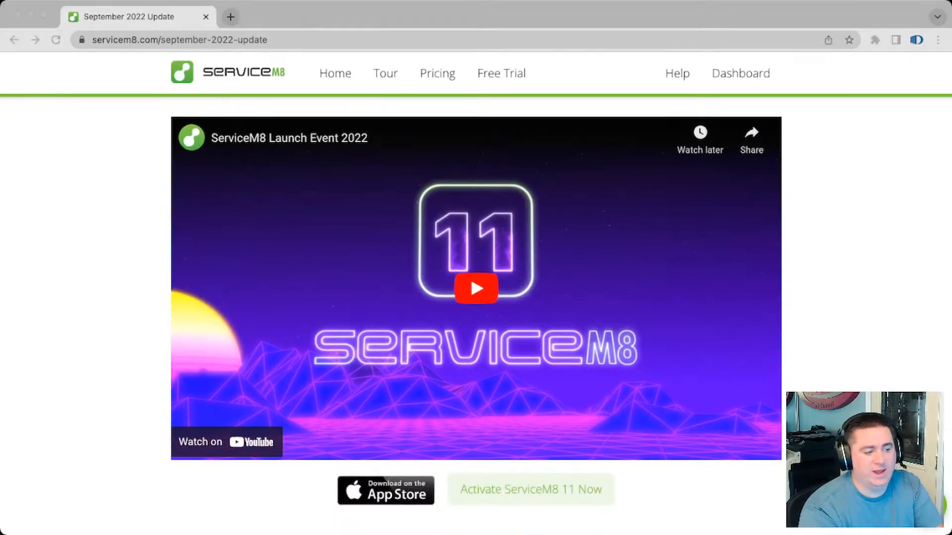